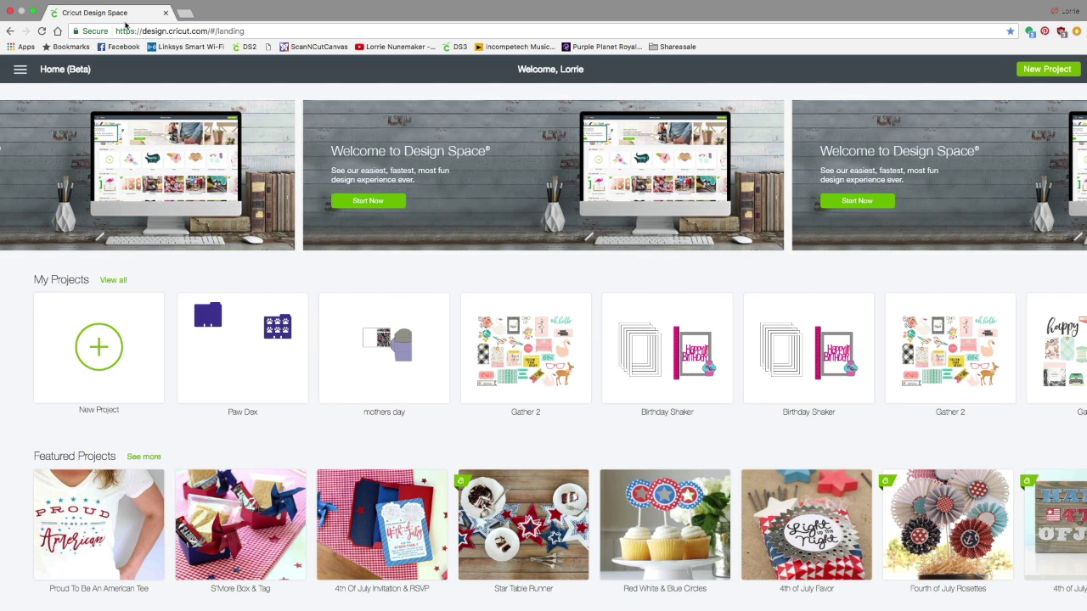
Create a new project and start uploading a pattern fill.
{"action": "left_click", "coordinate": [100, 348]}
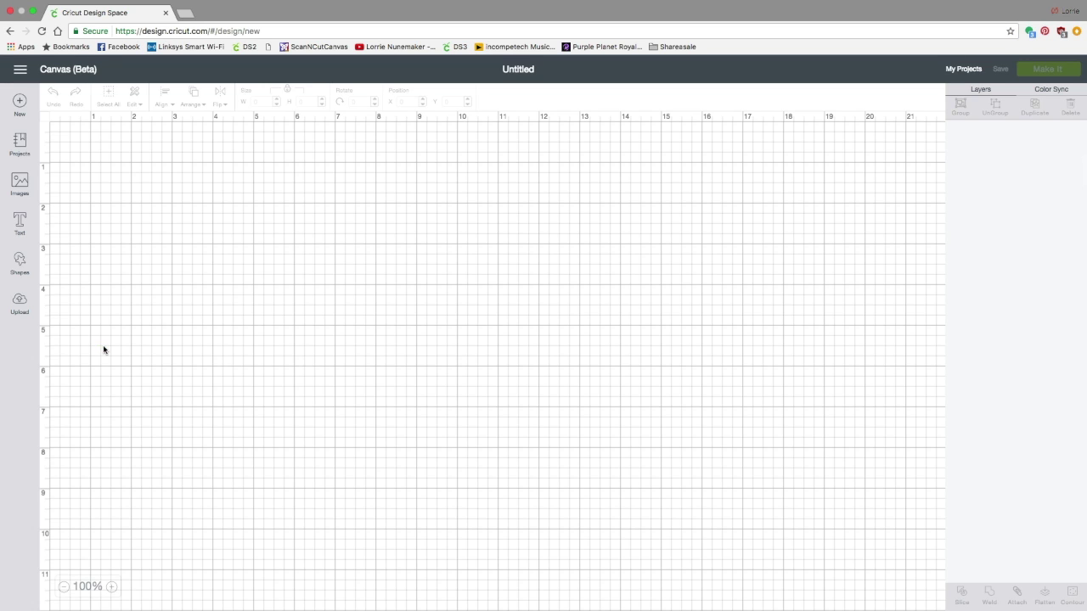
{"action": "left_click", "coordinate": [19, 303]}
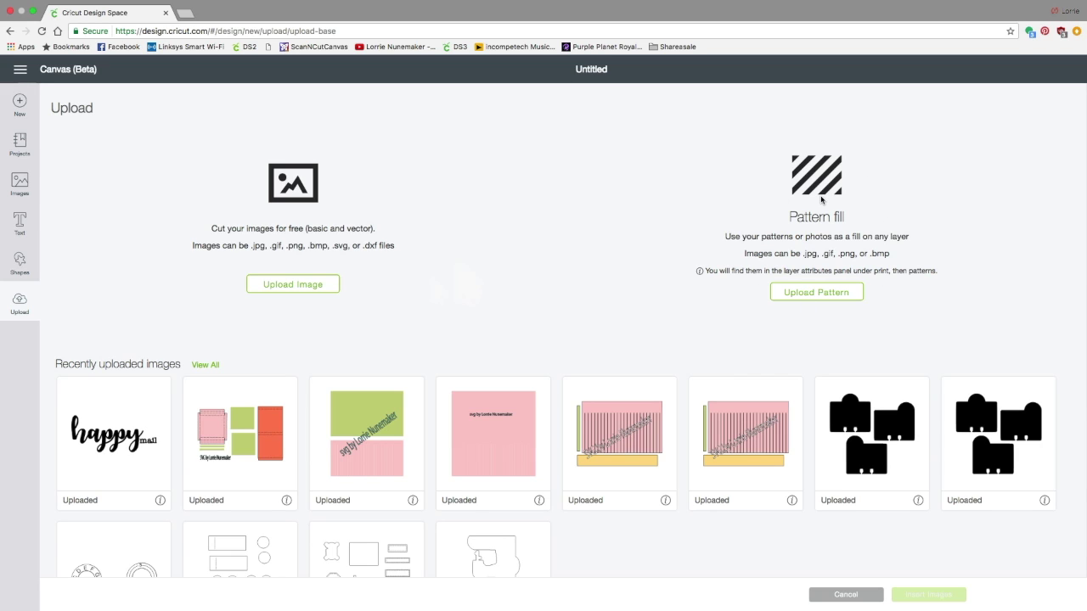
{"action": "left_click", "coordinate": [813, 293]}
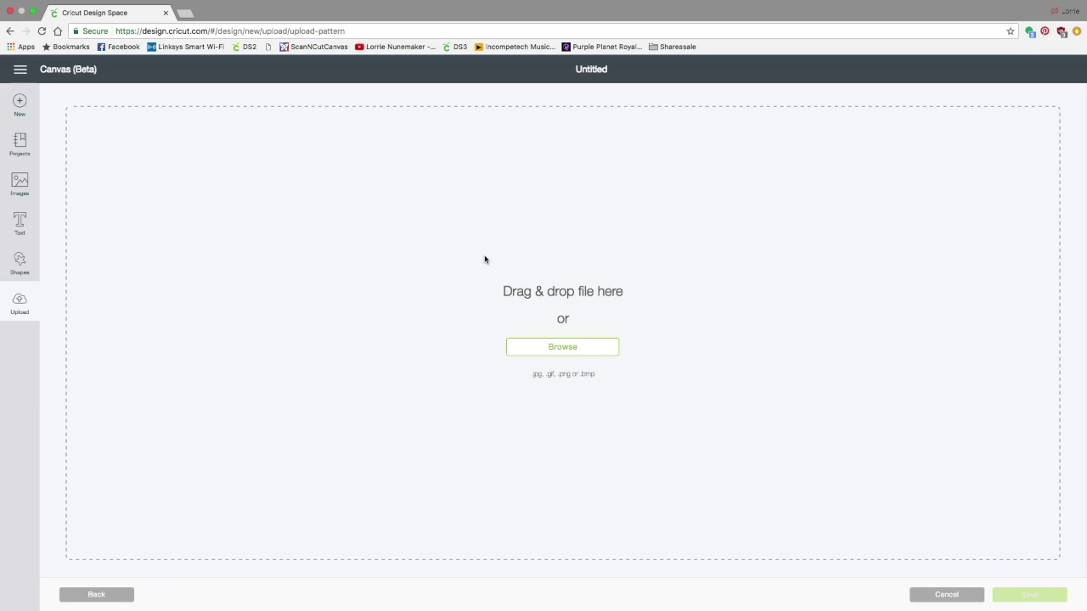
Shrink the browser window and open the desktop's Vintage Rose Collection folder beside it, keeping the upload area visible.
{"action": "left_click", "coordinate": [34, 15]}
{"action": "left_click", "coordinate": [945, 43]}
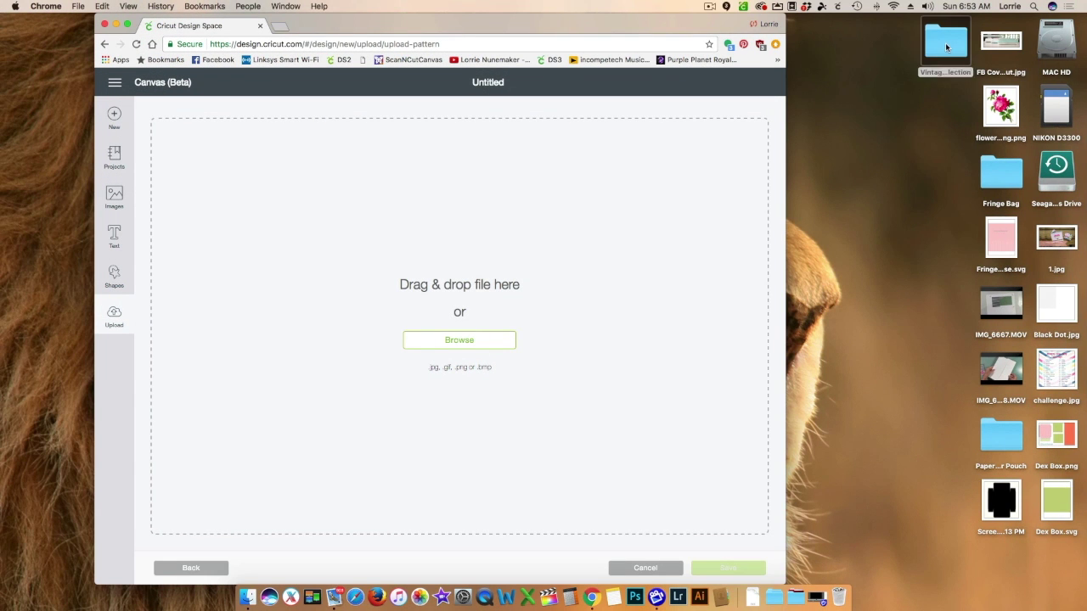
{"action": "double_click", "coordinate": [945, 44]}
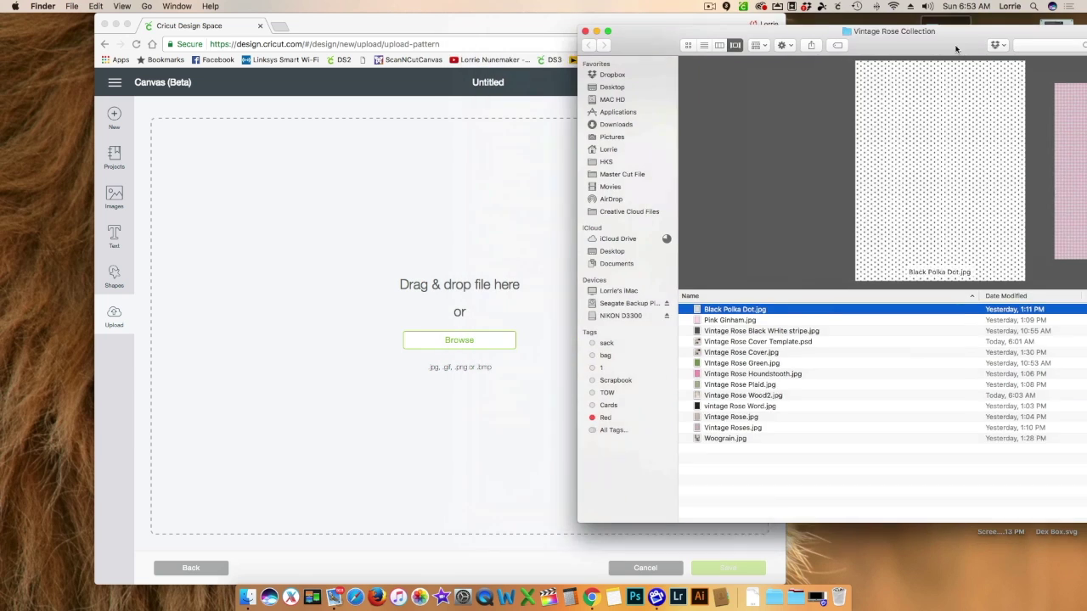
{"action": "left_click_drag", "start_coordinate": [955, 49], "coordinate": [999, 46]}
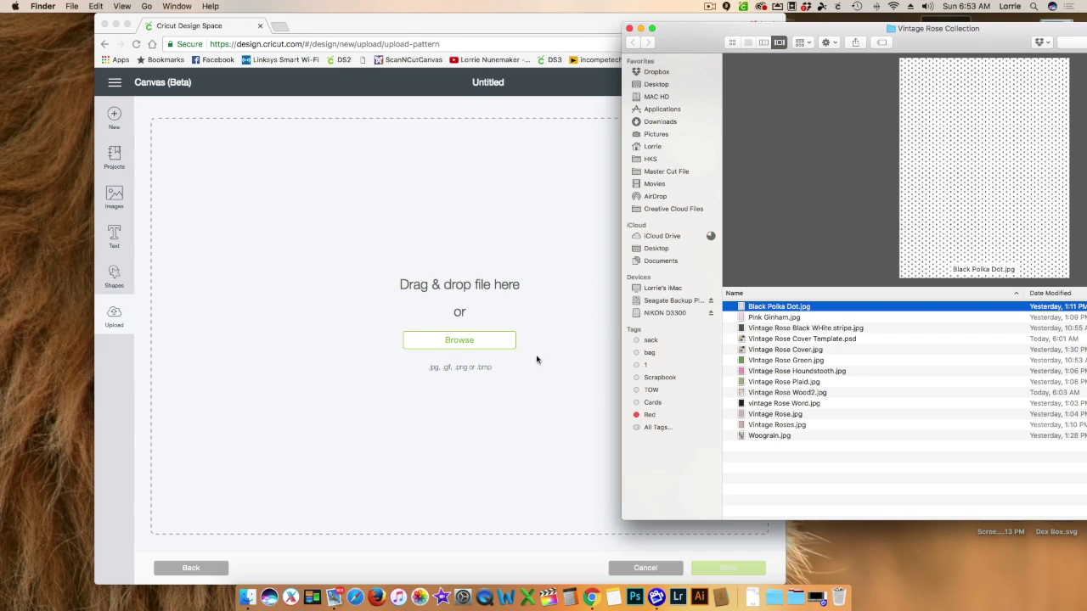
Preview the folder's papers and add Vintage Rose Black WHite stripe.jpg to the pattern upload area.
{"action": "left_click", "coordinate": [764, 319]}
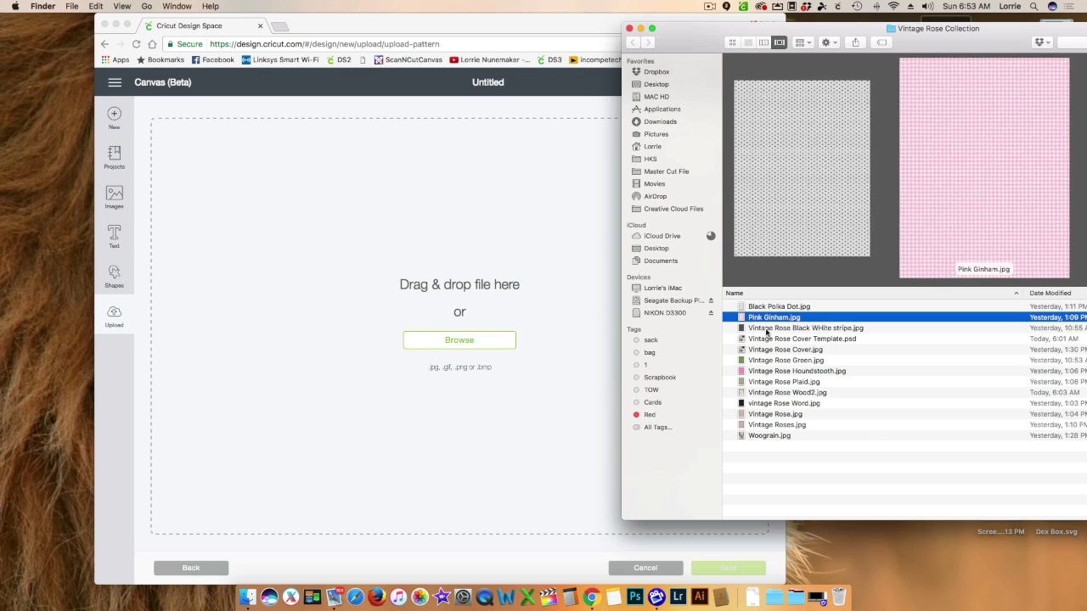
{"action": "left_click", "coordinate": [766, 329]}
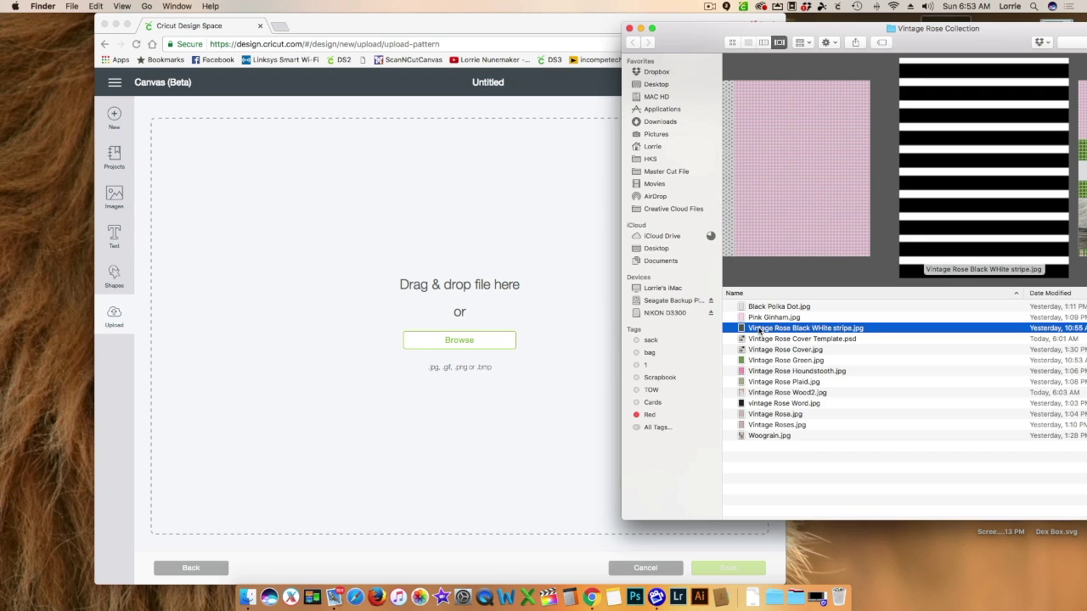
{"action": "left_click_drag", "start_coordinate": [760, 331], "coordinate": [442, 332]}
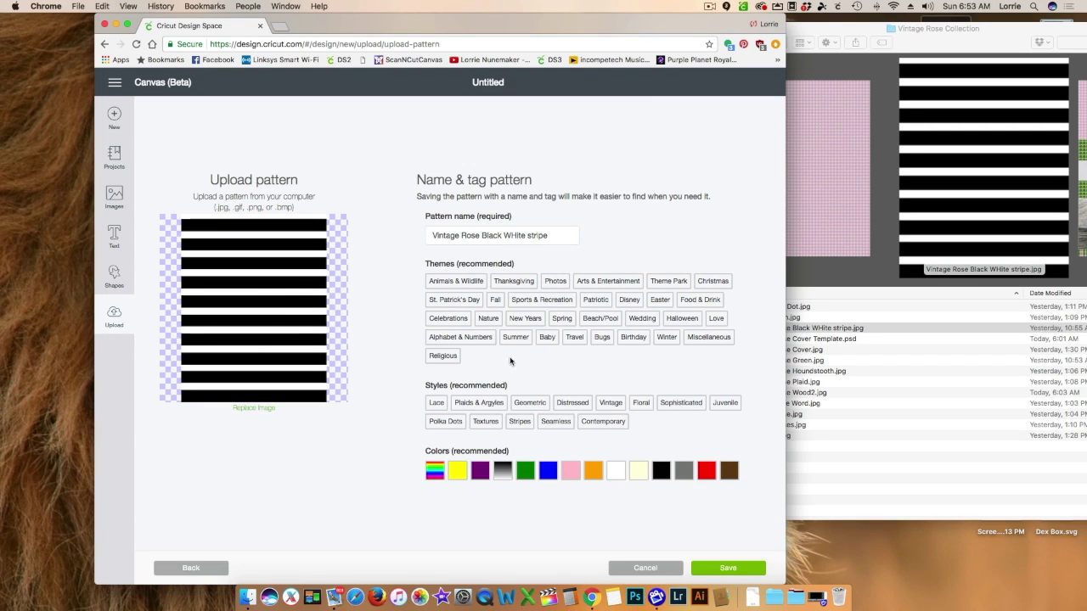
Tag the striped pattern with the styles Stripes and Geometric and the colors black and white, and save it.
{"action": "left_click", "coordinate": [540, 303]}
{"action": "left_click", "coordinate": [519, 421]}
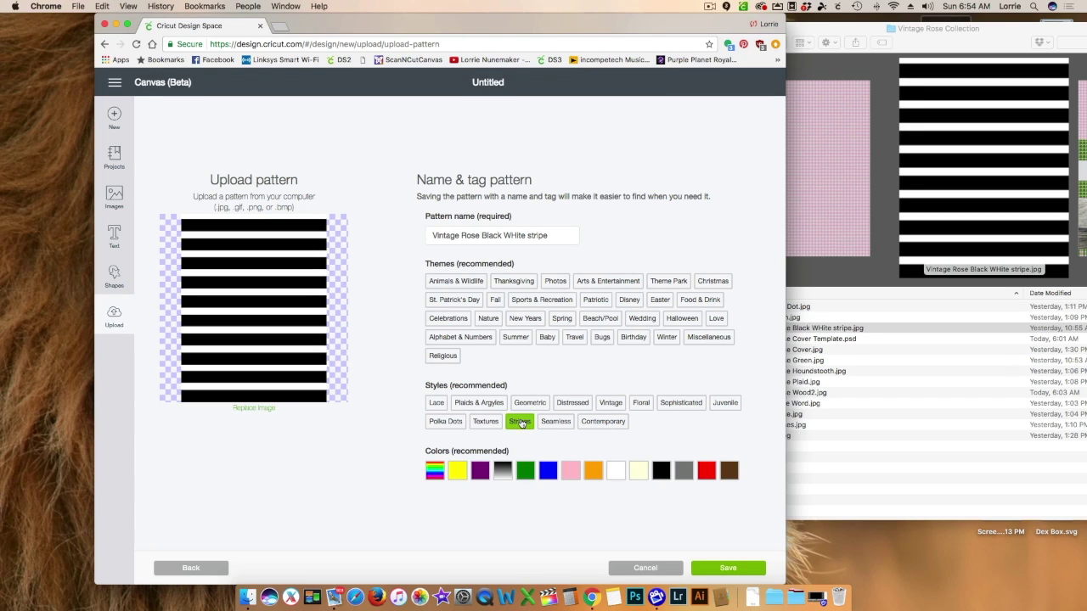
{"action": "left_click", "coordinate": [529, 407]}
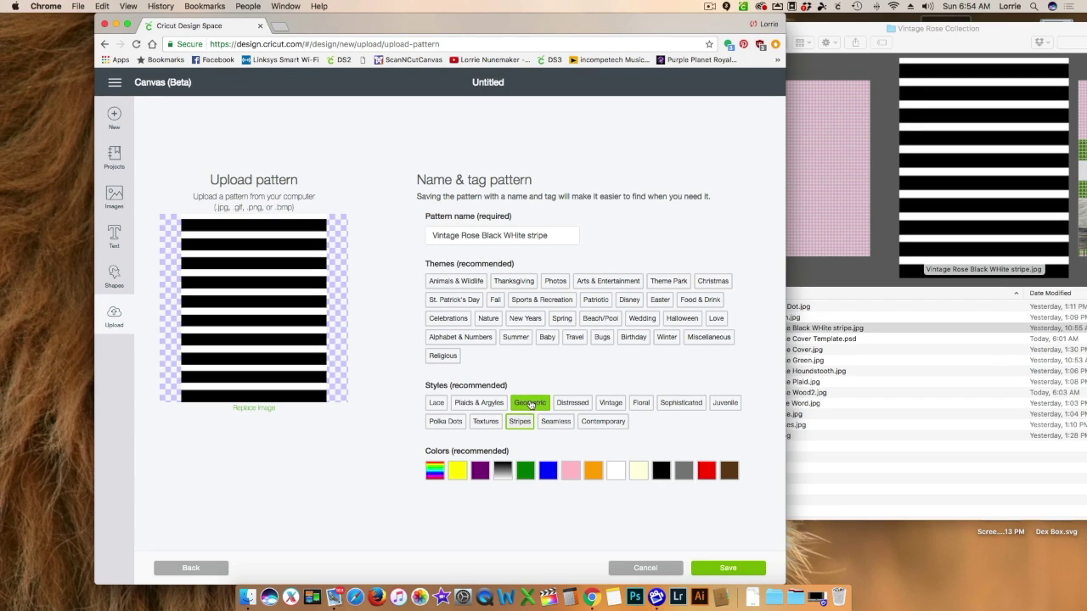
{"action": "left_click", "coordinate": [663, 469]}
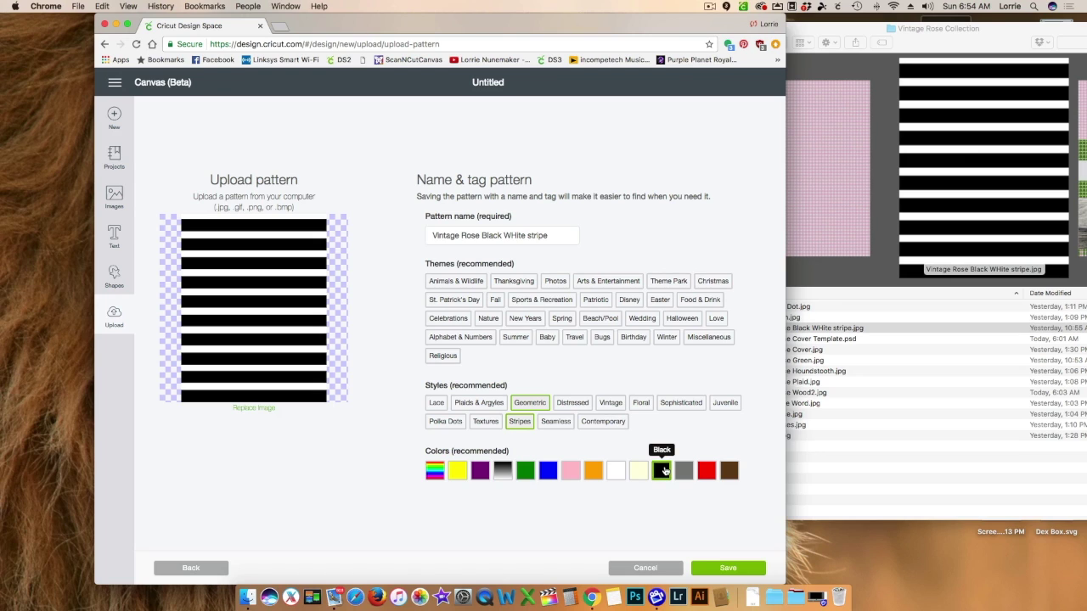
{"action": "left_click", "coordinate": [617, 472]}
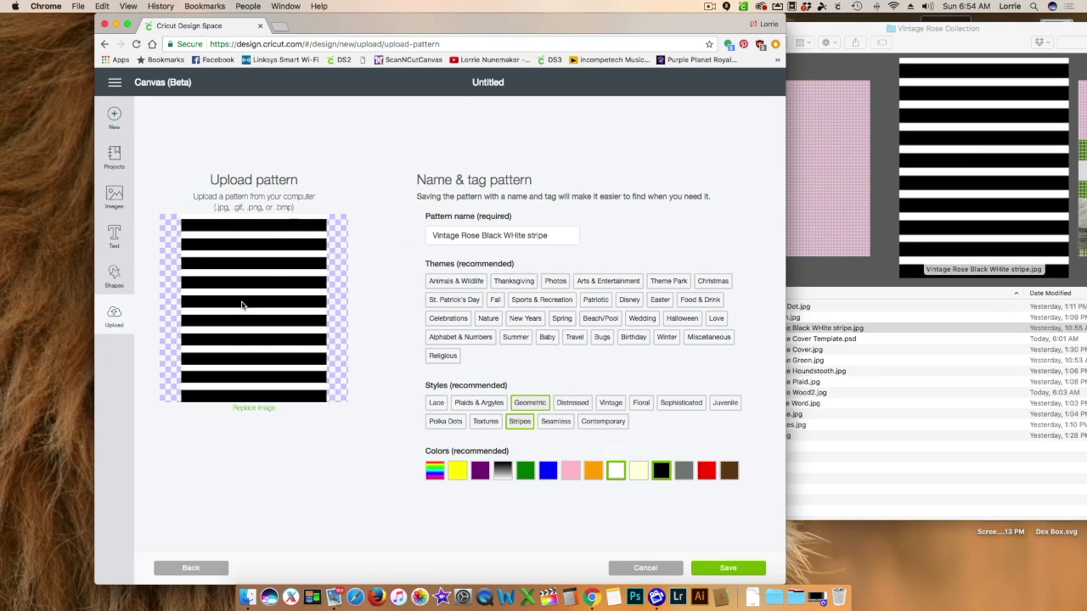
{"action": "left_click", "coordinate": [727, 570]}
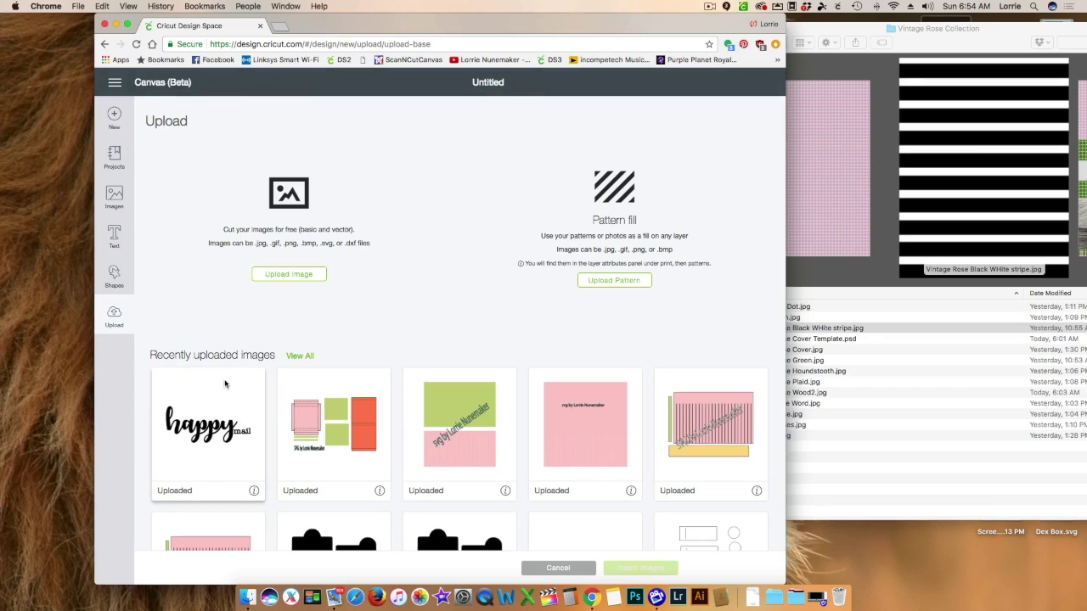
Start another pattern upload and add Vintage Rose.jpg from the Vintage Rose Collection folder.
{"action": "left_click", "coordinate": [613, 282]}
{"action": "left_click", "coordinate": [924, 370]}
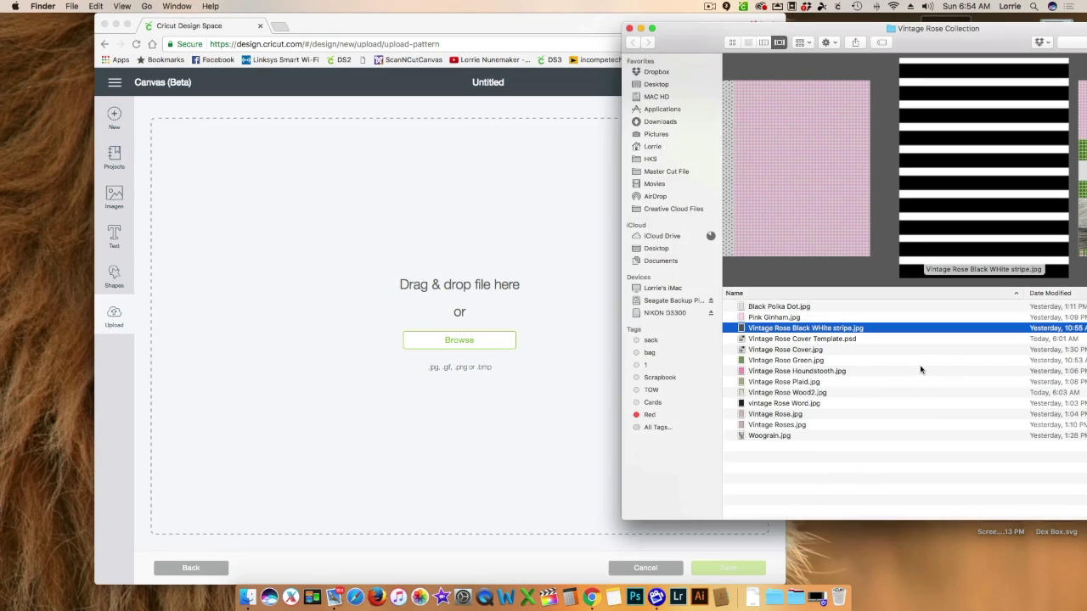
{"action": "left_click", "coordinate": [762, 414]}
{"action": "key", "text": "Down"}
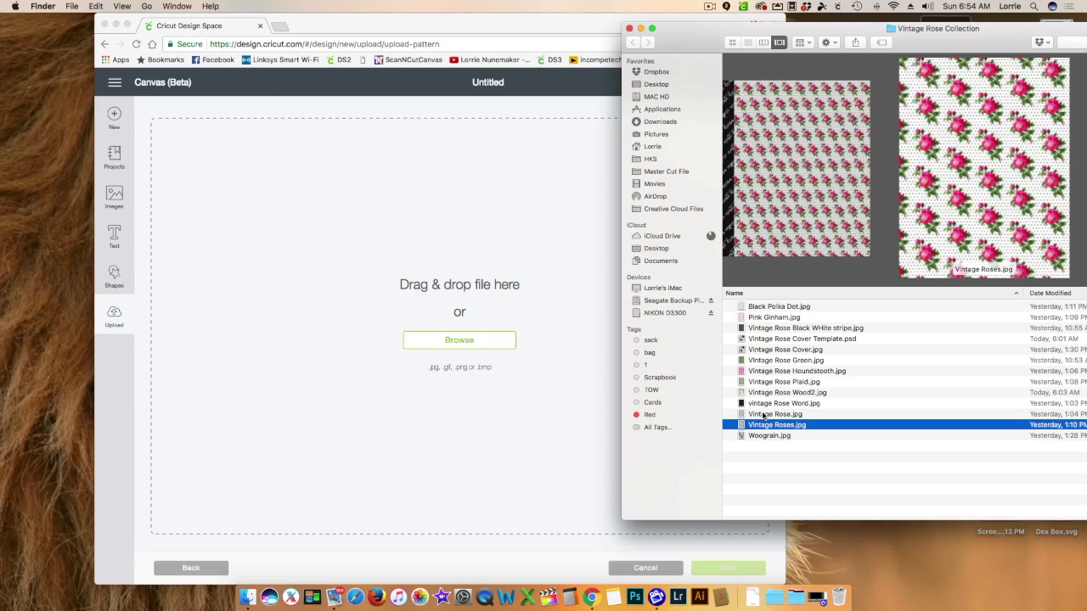
{"action": "left_click", "coordinate": [763, 414]}
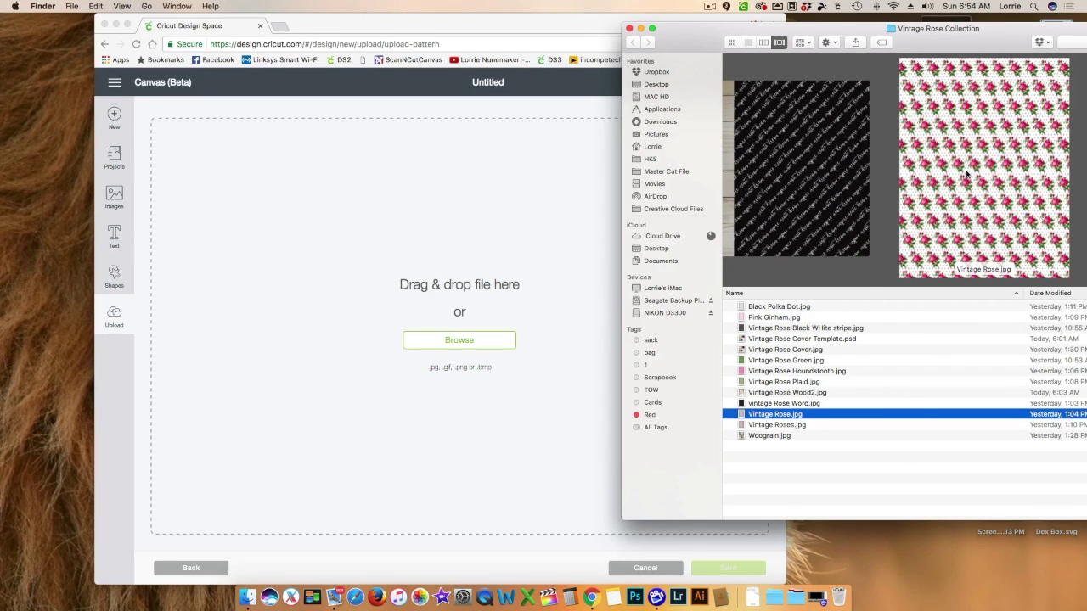
{"action": "left_click_drag", "start_coordinate": [755, 414], "coordinate": [440, 342]}
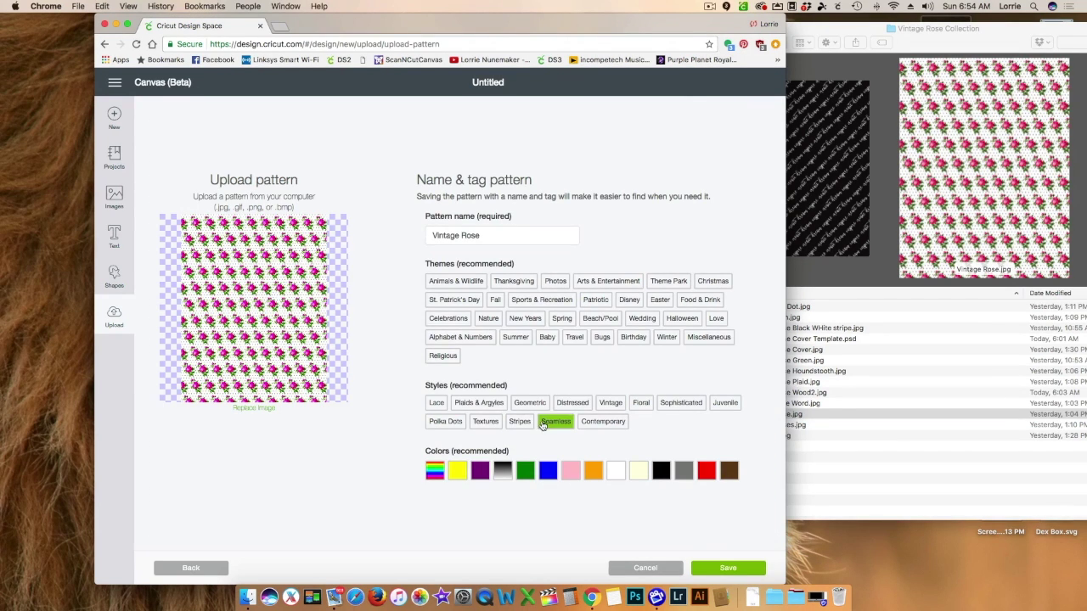
Tag the rose pattern with the style Floral and the colors white, green and pink, and save it.
{"action": "left_click", "coordinate": [641, 402]}
{"action": "left_click", "coordinate": [615, 470]}
{"action": "left_click", "coordinate": [526, 473]}
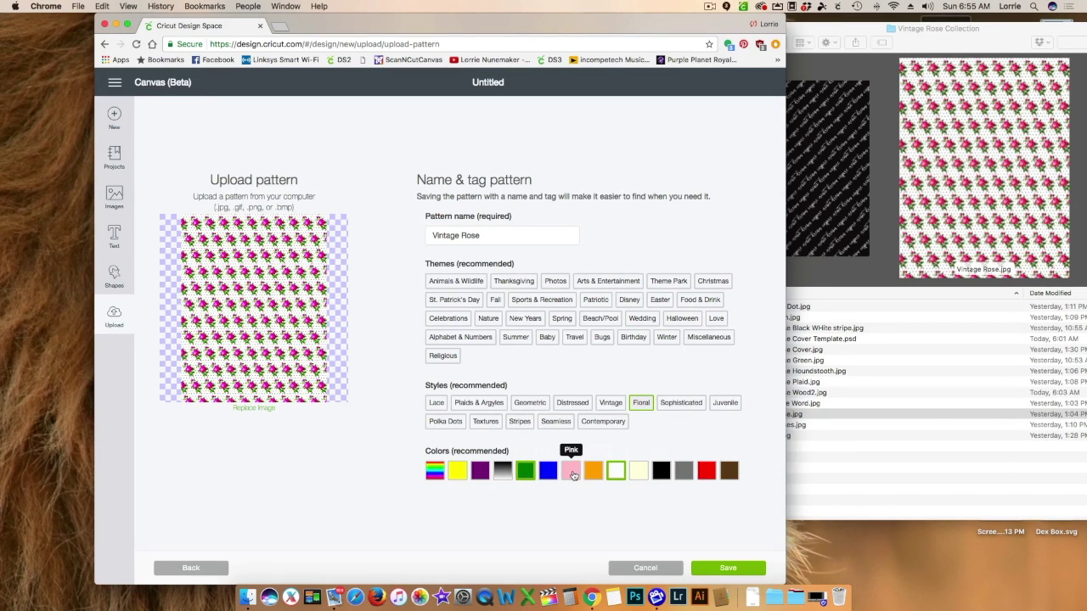
{"action": "left_click", "coordinate": [572, 474]}
{"action": "left_click", "coordinate": [715, 570]}
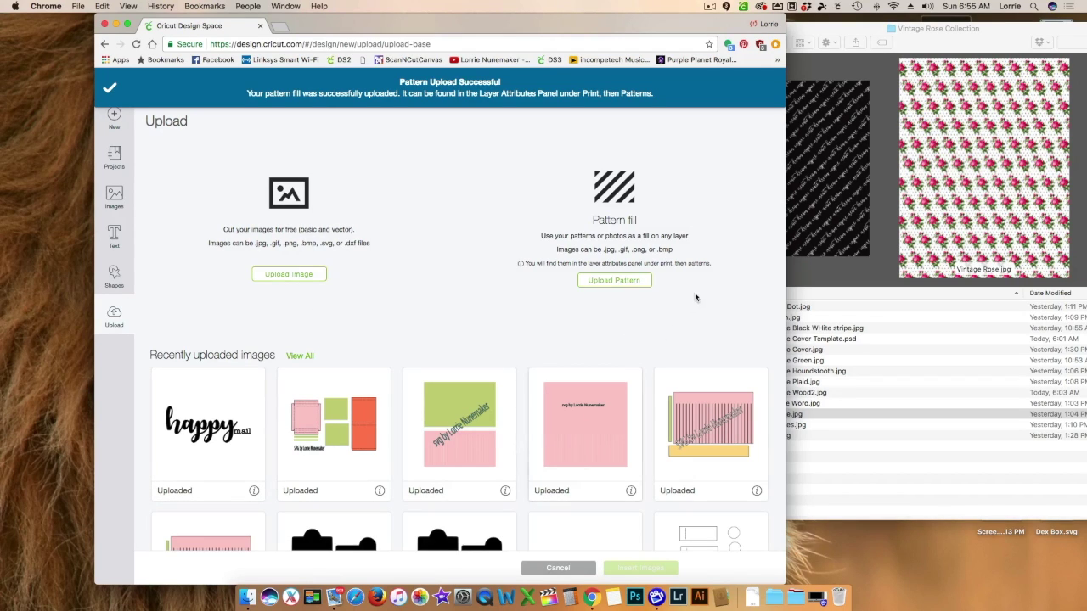
Start another pattern upload and add vintage Rose Word.jpg from the Vintage Rose Collection folder.
{"action": "left_click", "coordinate": [605, 283]}
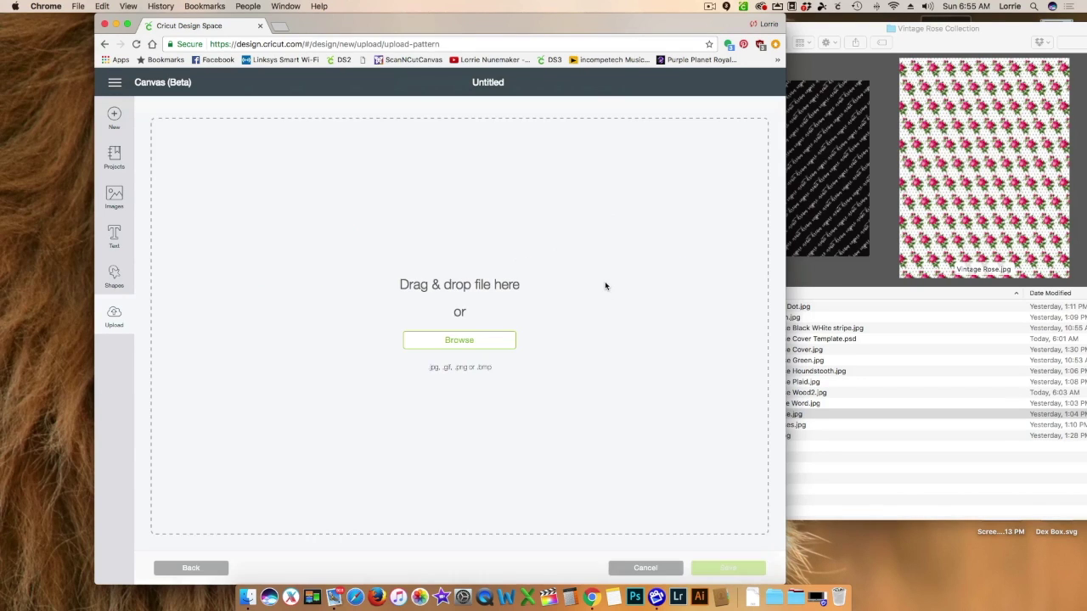
{"action": "left_click", "coordinate": [867, 354]}
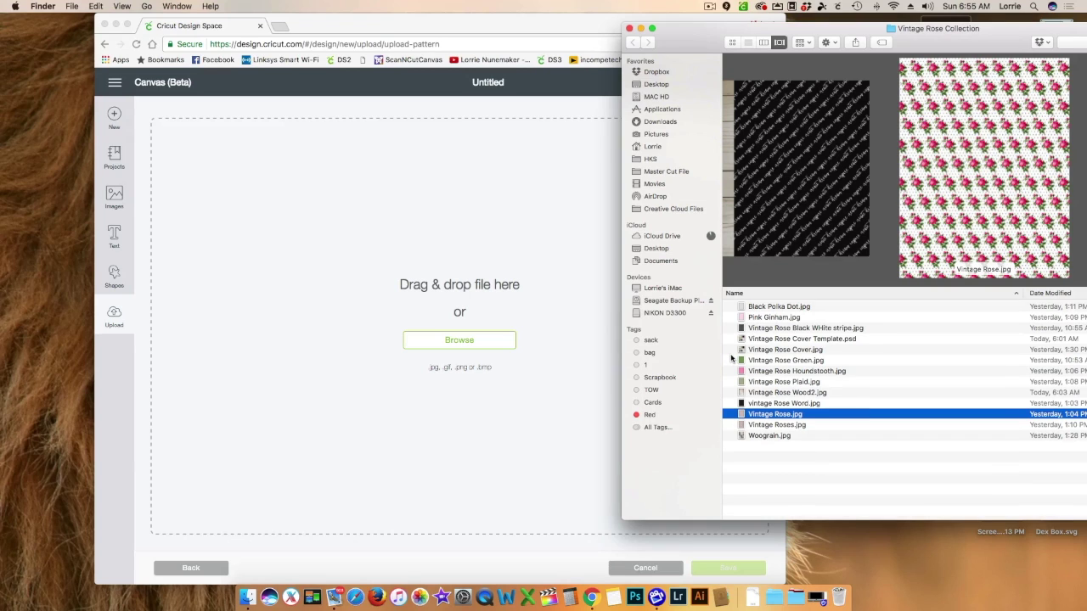
{"action": "key", "text": "Up"}
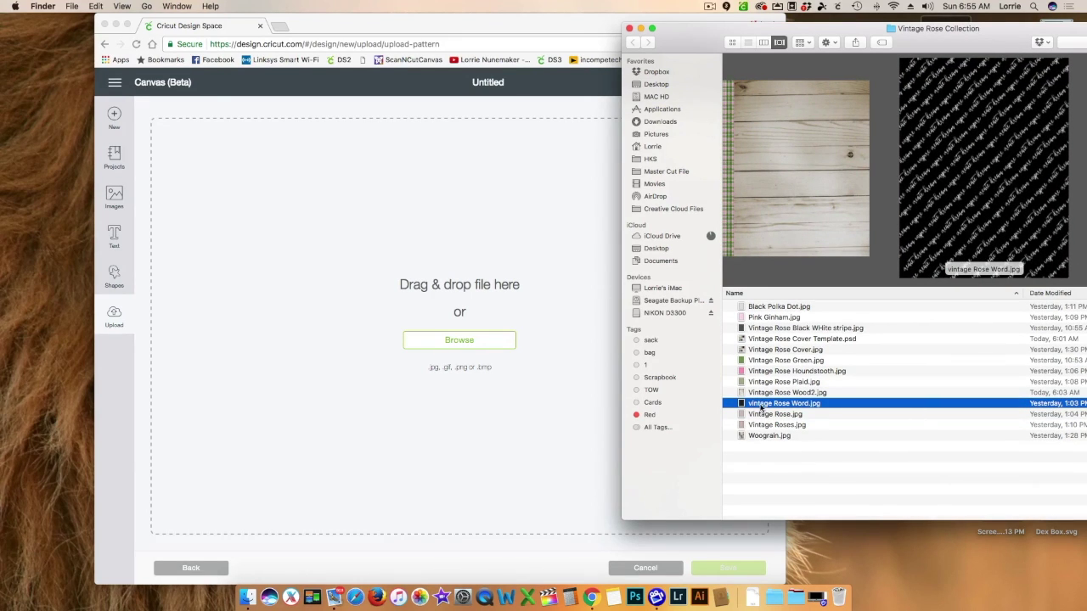
{"action": "left_click_drag", "start_coordinate": [762, 407], "coordinate": [456, 370]}
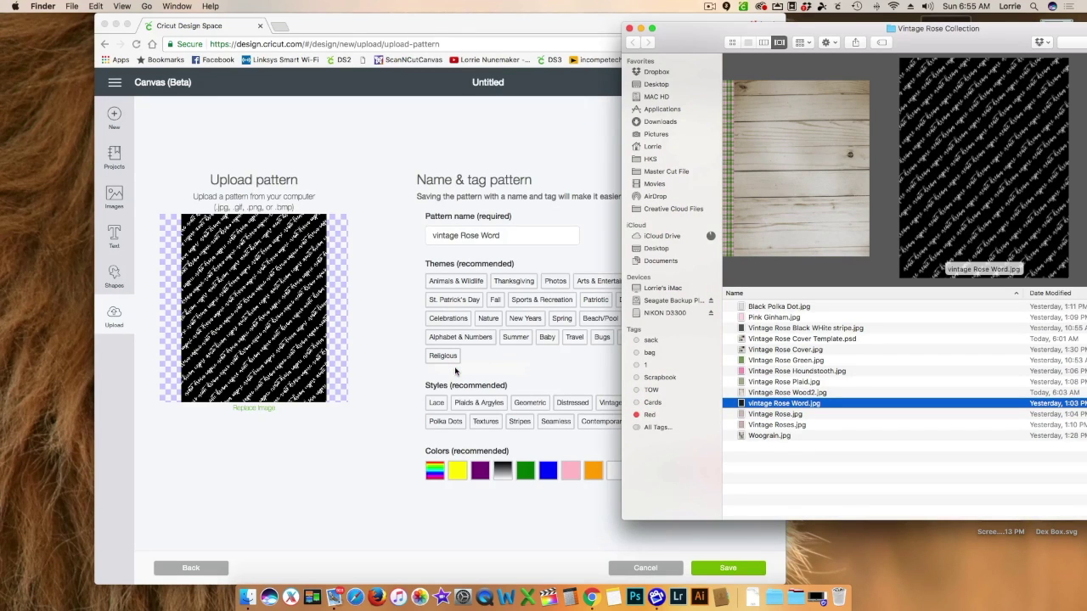
Tag the word pattern with the style Stripes and the colors black and white, and save it.
{"action": "left_click", "coordinate": [374, 380]}
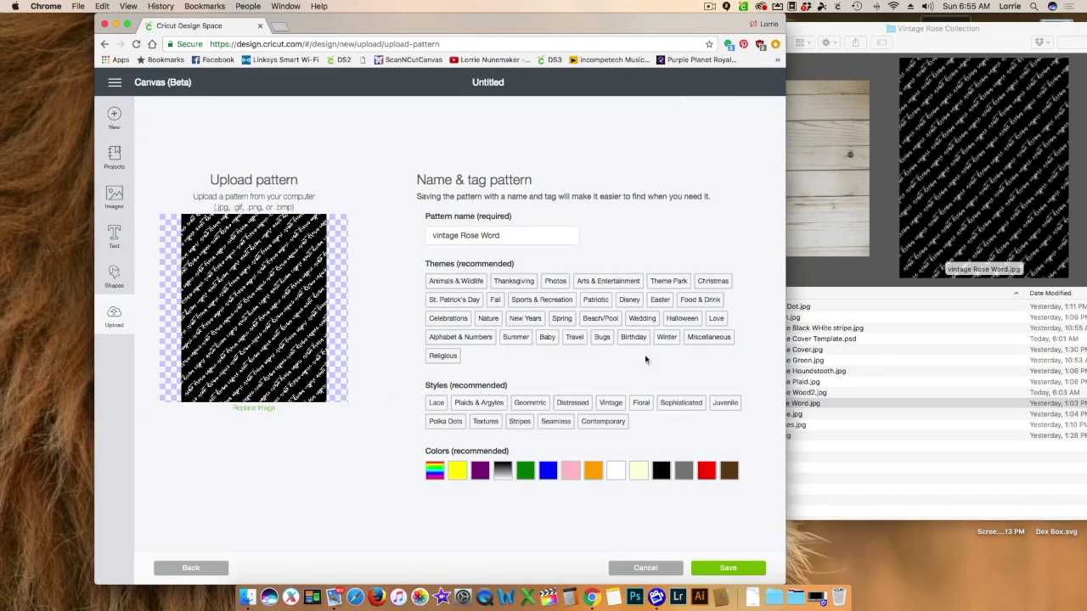
{"action": "left_click", "coordinate": [519, 421]}
{"action": "left_click", "coordinate": [660, 471]}
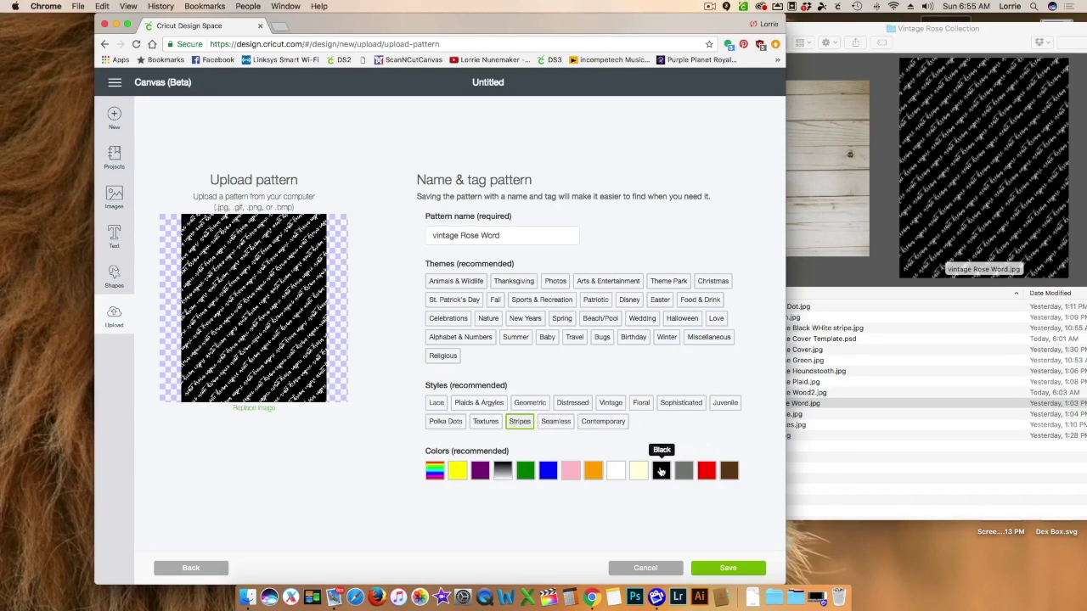
{"action": "left_click", "coordinate": [617, 471]}
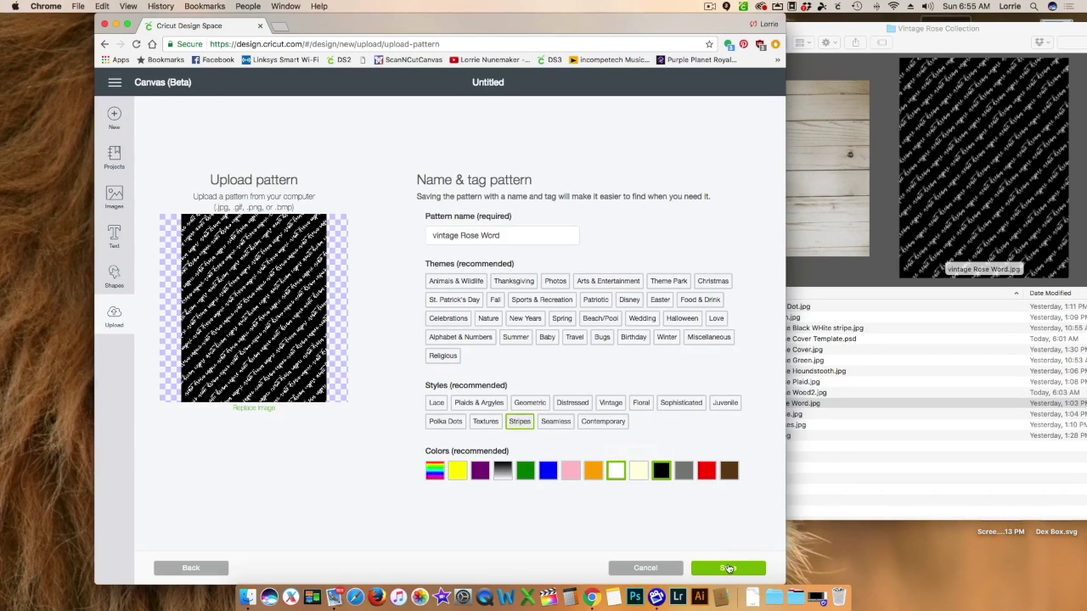
{"action": "left_click", "coordinate": [729, 568]}
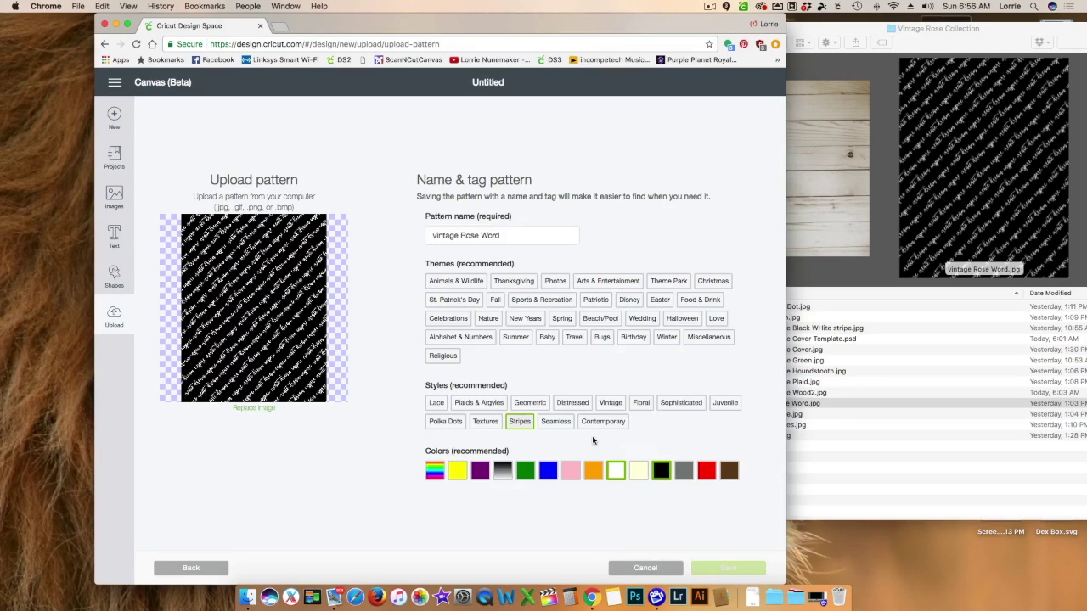
Start another pattern upload and add Vintage Rose Green.jpg from the Vintage Rose Collection folder.
{"action": "left_click", "coordinate": [918, 353]}
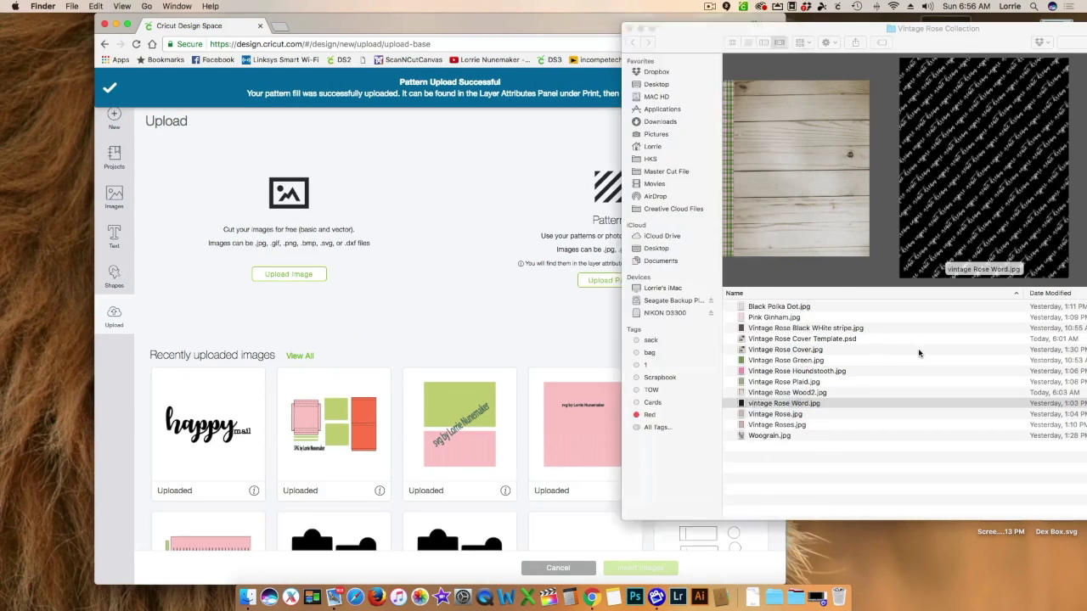
{"action": "left_click", "coordinate": [761, 360]}
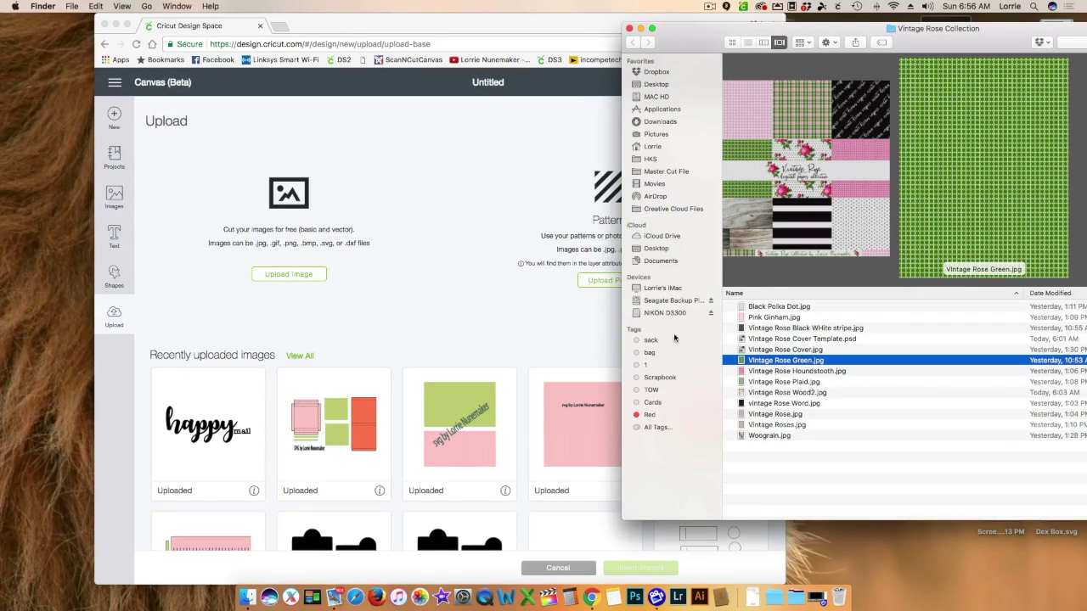
{"action": "left_click", "coordinate": [577, 303]}
{"action": "left_click", "coordinate": [607, 284]}
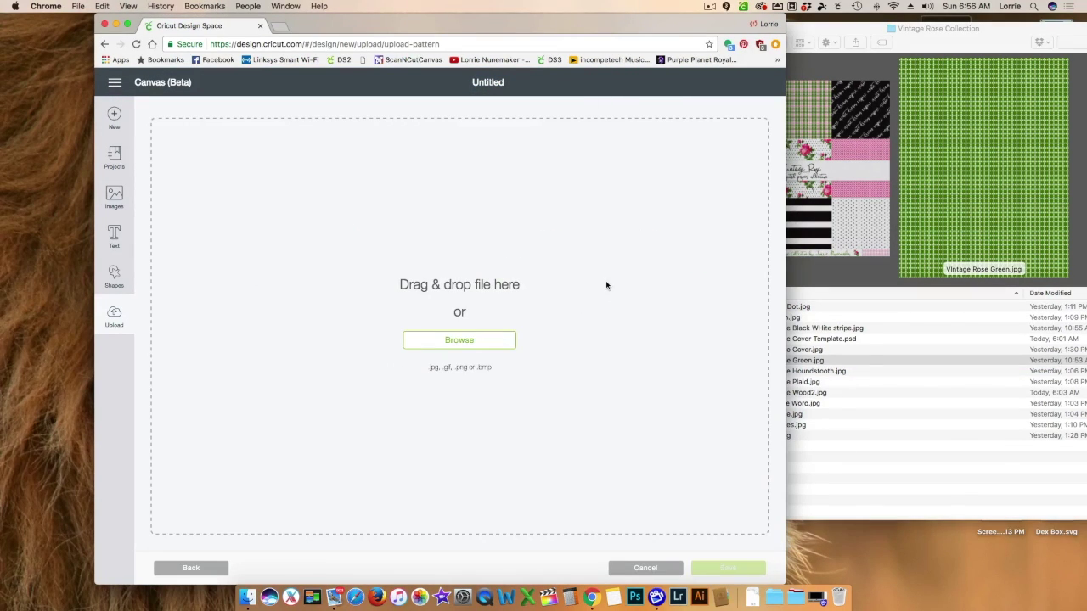
{"action": "left_click_drag", "start_coordinate": [835, 361], "coordinate": [485, 347]}
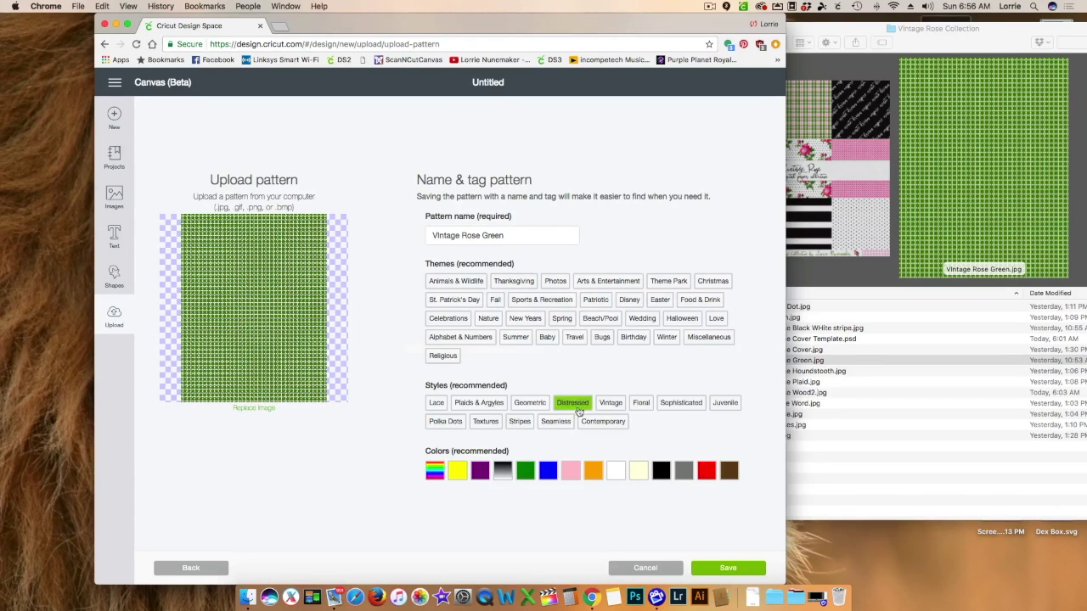
Tag the green pattern with the styles Geometric and Polka Dots and the colors white and green, and save it.
{"action": "left_click", "coordinate": [530, 404]}
{"action": "left_click", "coordinate": [445, 421]}
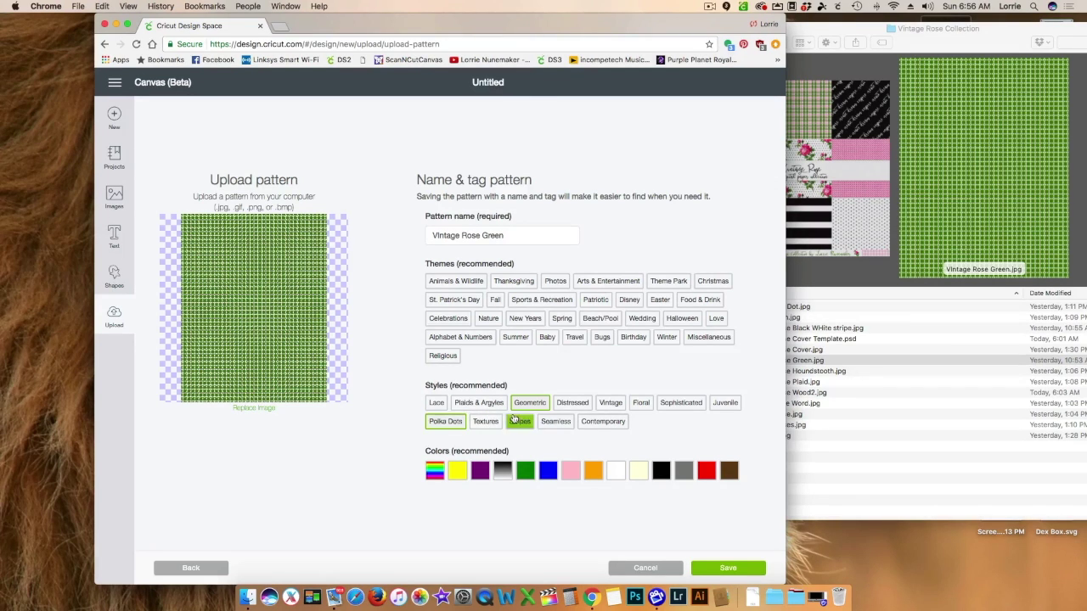
{"action": "left_click", "coordinate": [616, 472]}
{"action": "left_click", "coordinate": [525, 472]}
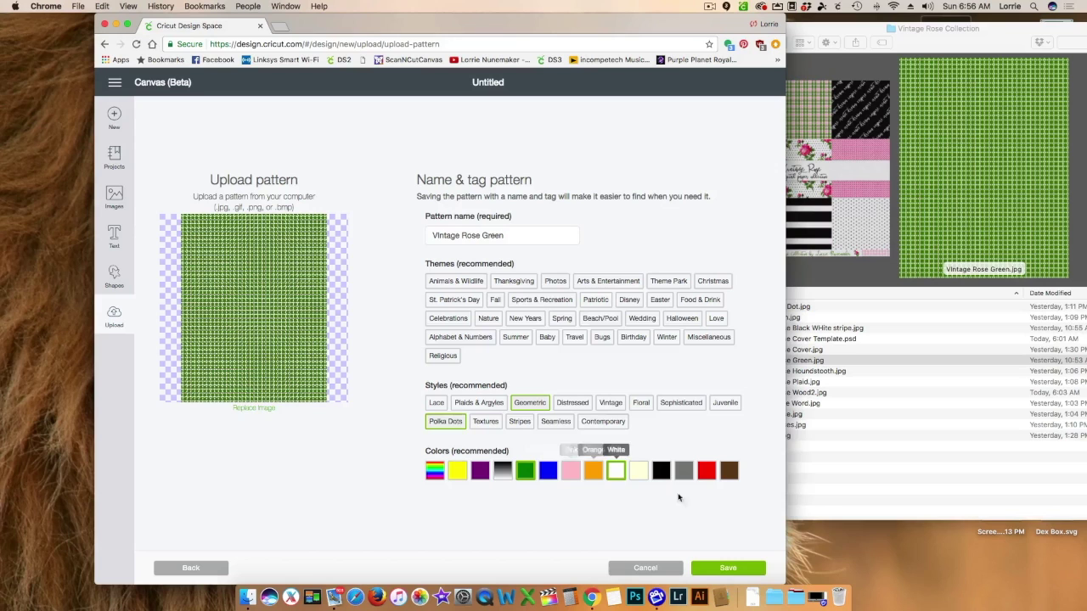
{"action": "left_click", "coordinate": [729, 569]}
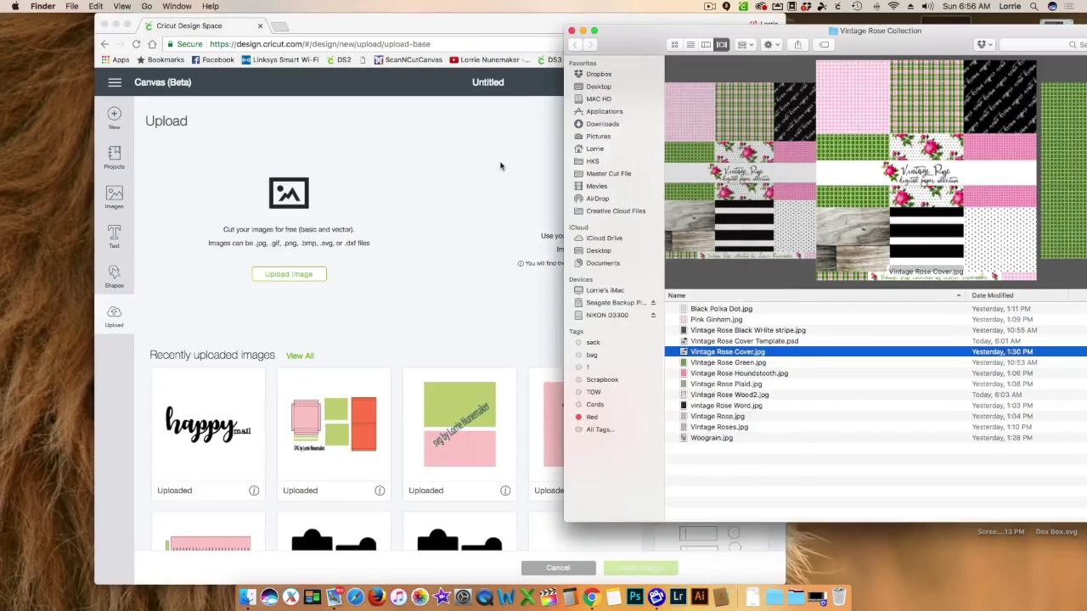
Close the Vintage Rose Collection folder window, enlarge the browser to fill the screen, and leave the upload page for the blank canvas.
{"action": "left_click", "coordinate": [527, 157]}
{"action": "left_click", "coordinate": [571, 33]}
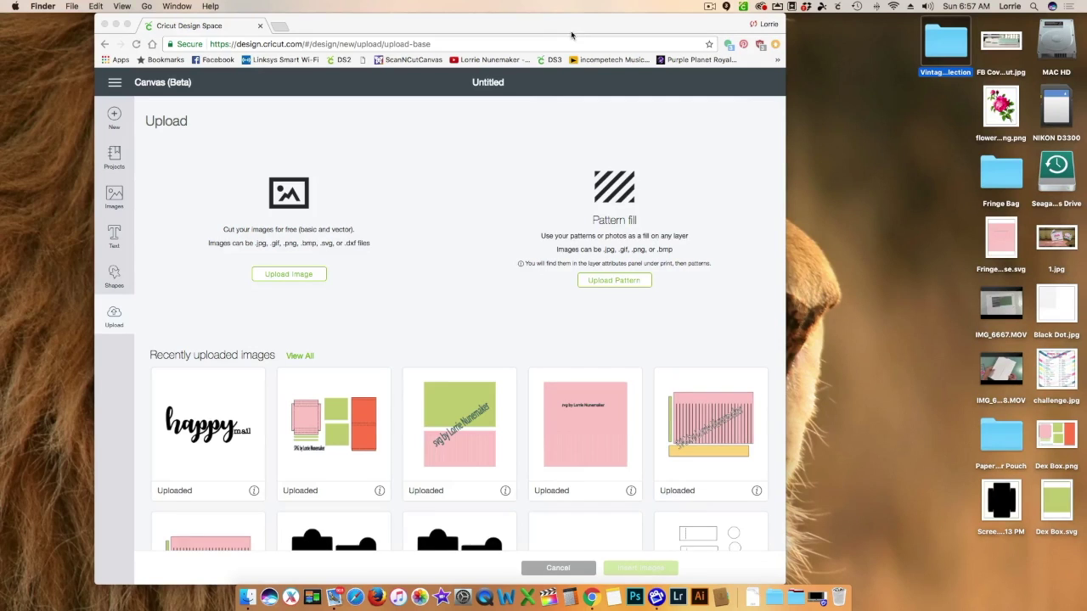
{"action": "left_click", "coordinate": [126, 26]}
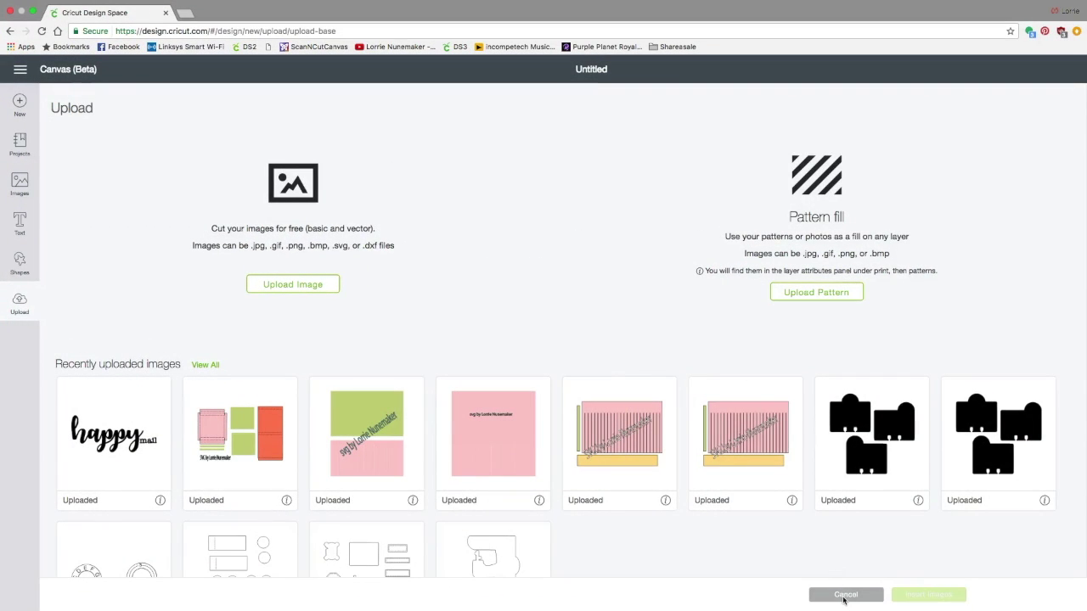
{"action": "left_click", "coordinate": [845, 597]}
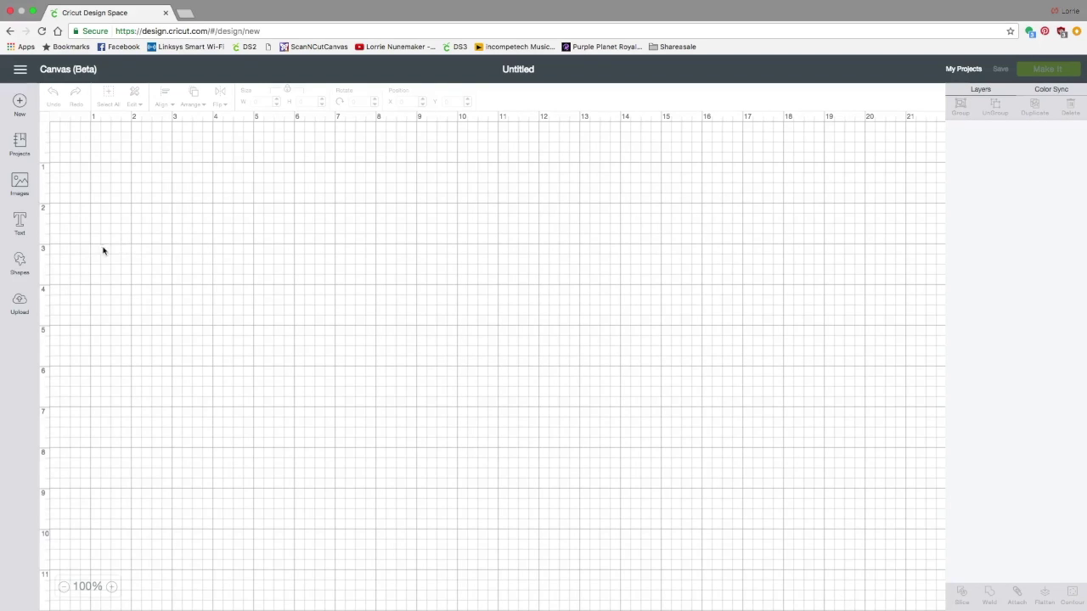
Insert a square on the canvas and duplicate it twice.
{"action": "left_click", "coordinate": [19, 260]}
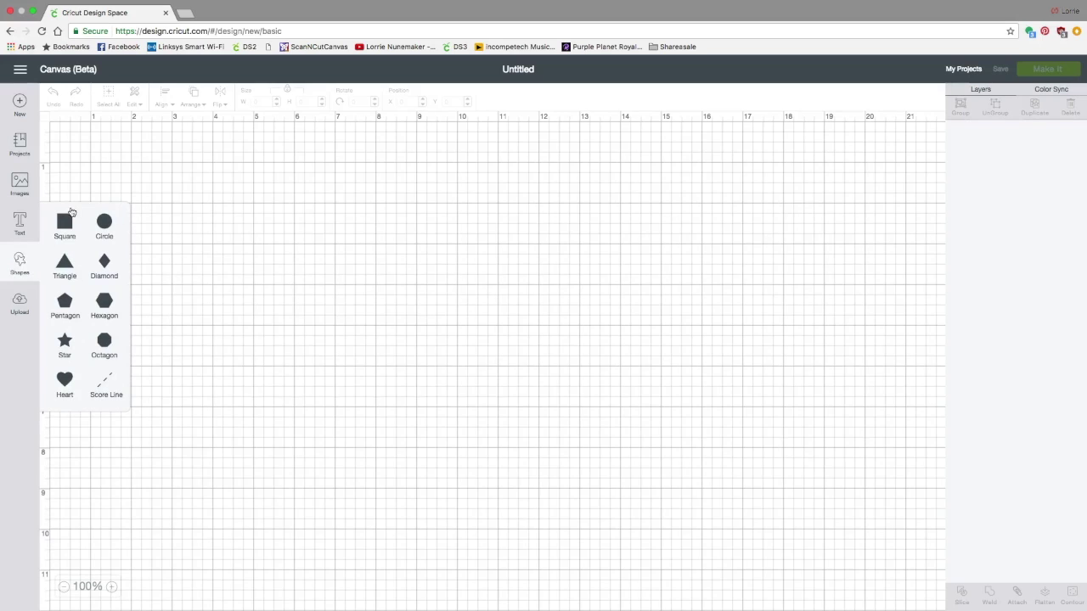
{"action": "left_click", "coordinate": [64, 223]}
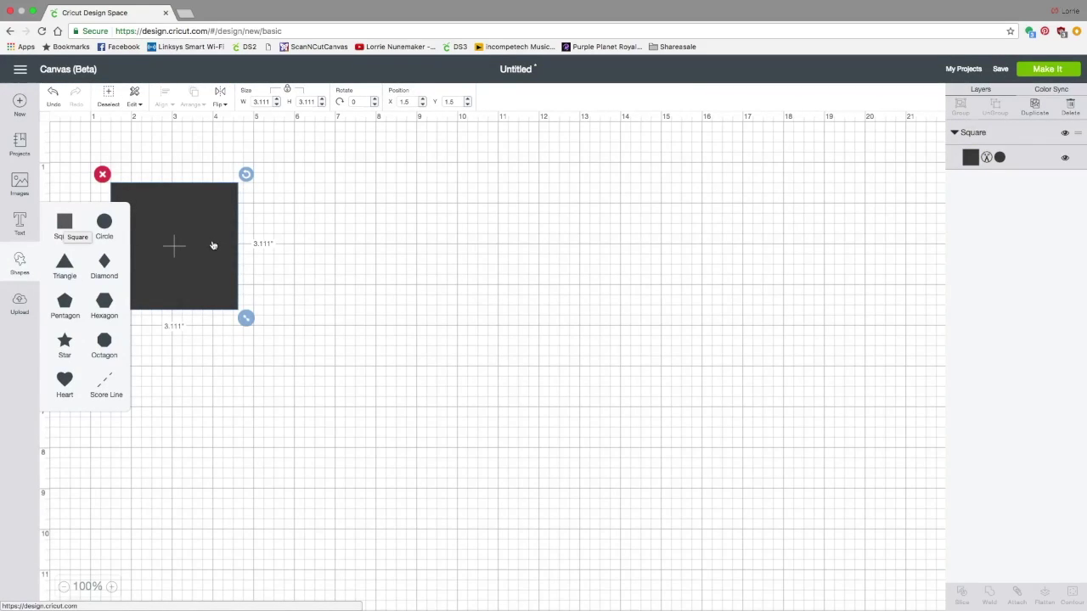
{"action": "left_click", "coordinate": [1035, 110]}
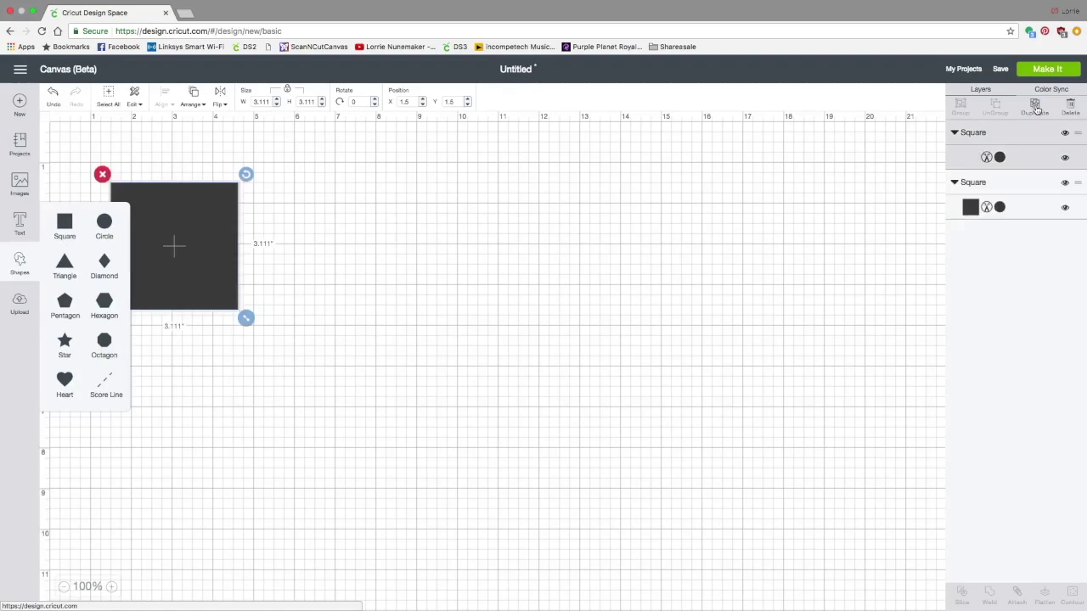
{"action": "left_click", "coordinate": [1035, 109]}
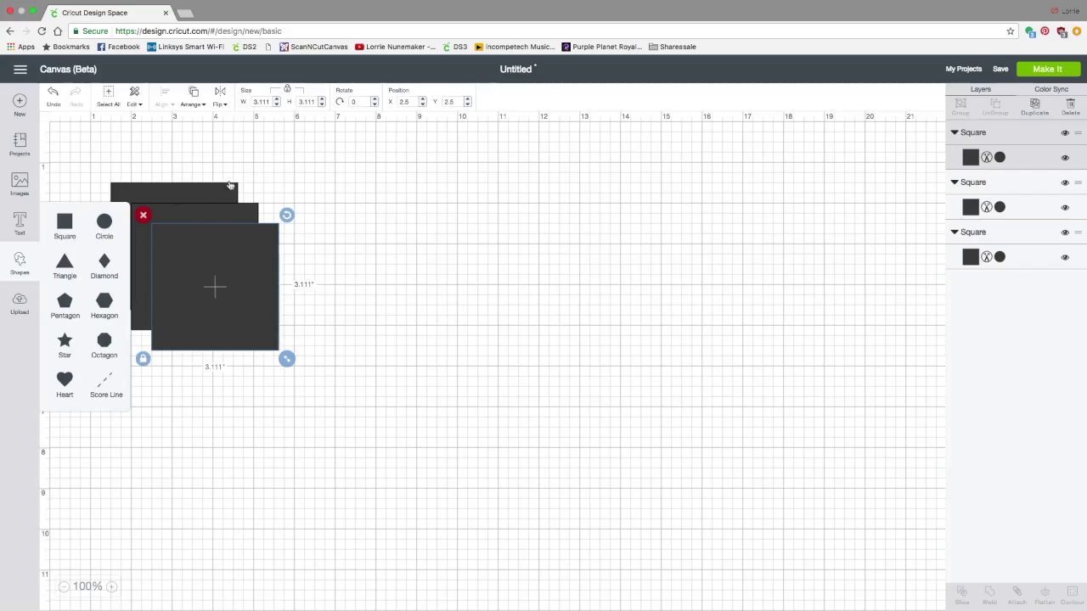
Move the original square away from its copies, unlock its proportions, and resize it to 4 by 5.25 inches.
{"action": "left_click_drag", "start_coordinate": [180, 192], "coordinate": [492, 190]}
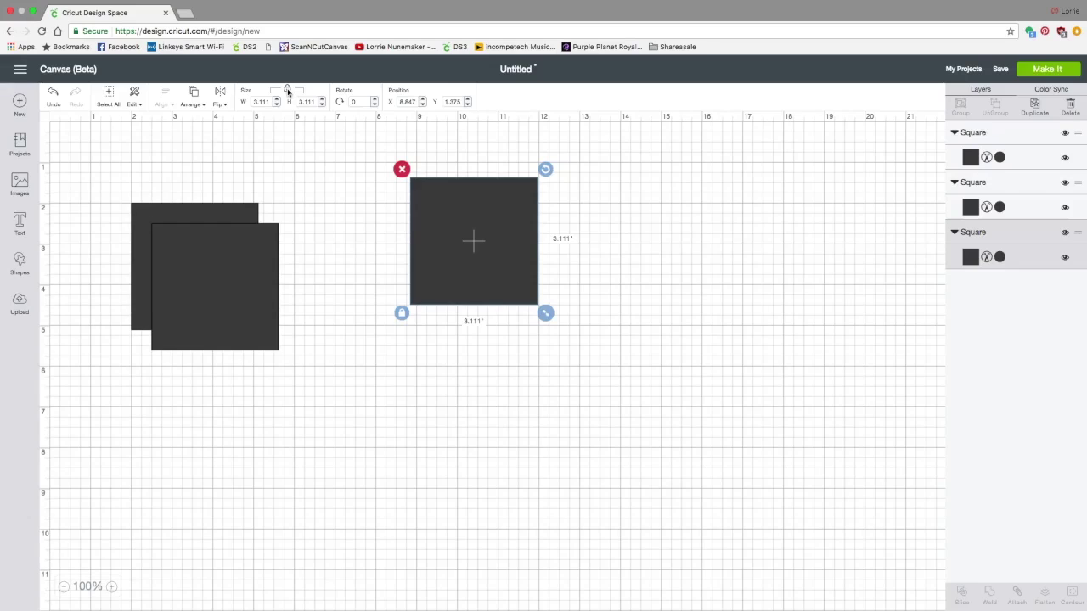
{"action": "left_click", "coordinate": [288, 91]}
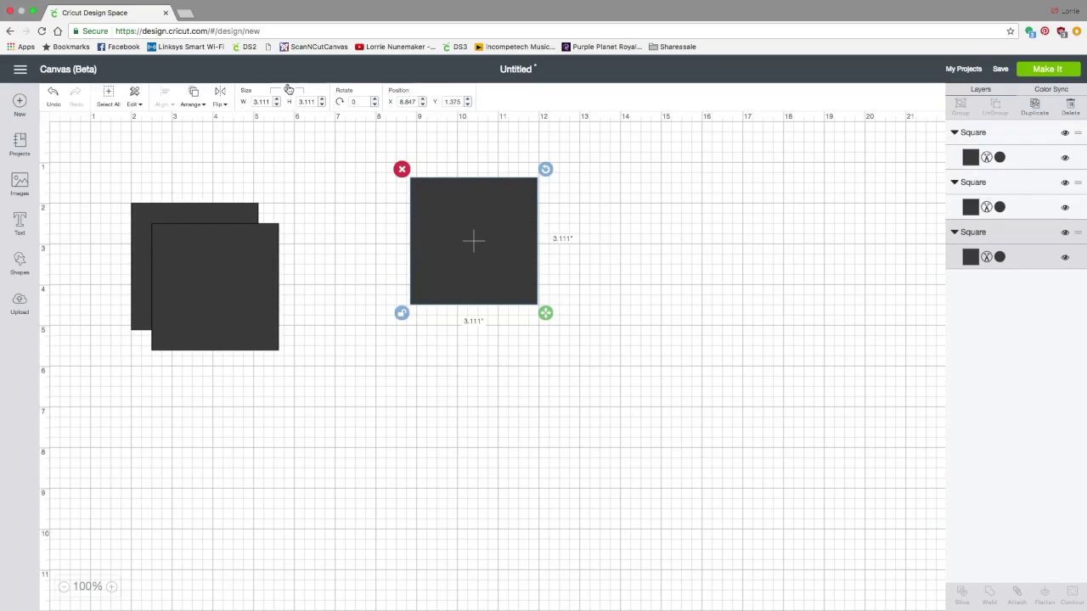
{"action": "left_click", "coordinate": [244, 101]}
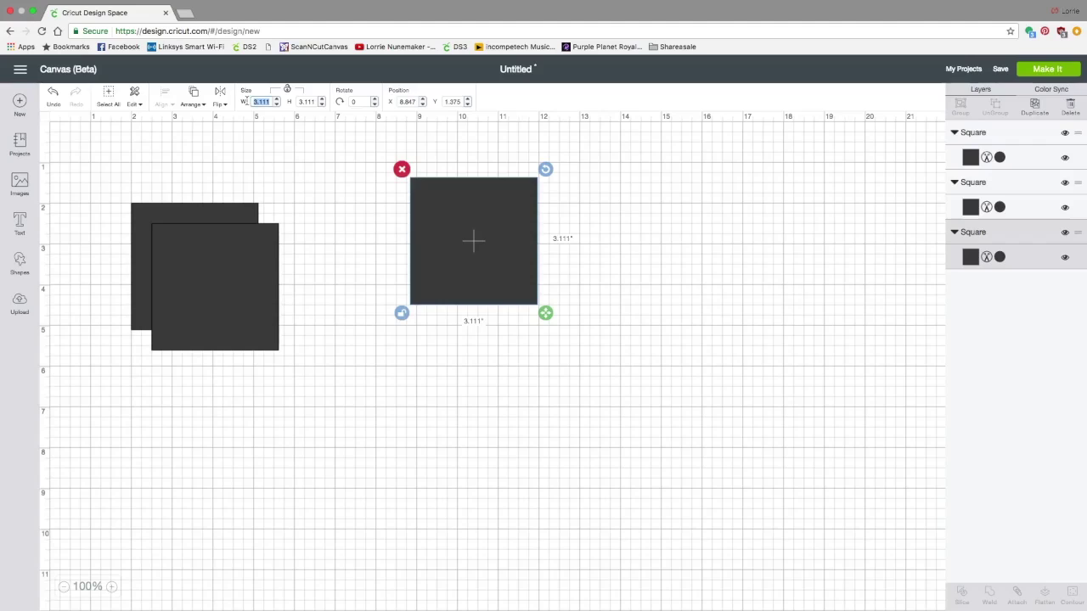
{"action": "type", "text": "4"}
{"action": "key", "text": "Tab"}
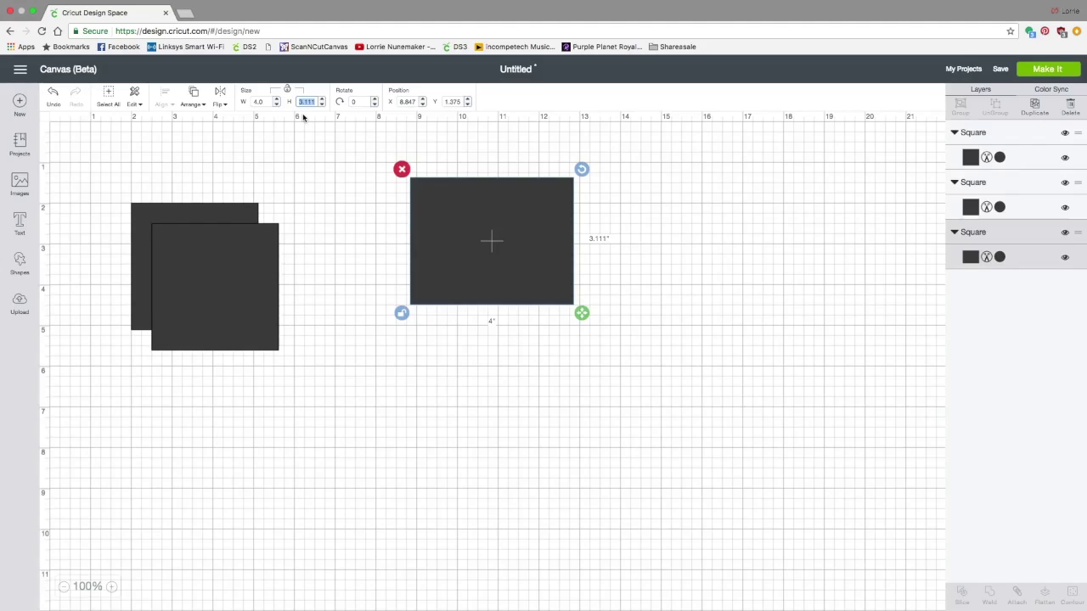
{"action": "type", "text": "5.25"}
{"action": "key", "text": "Tab"}
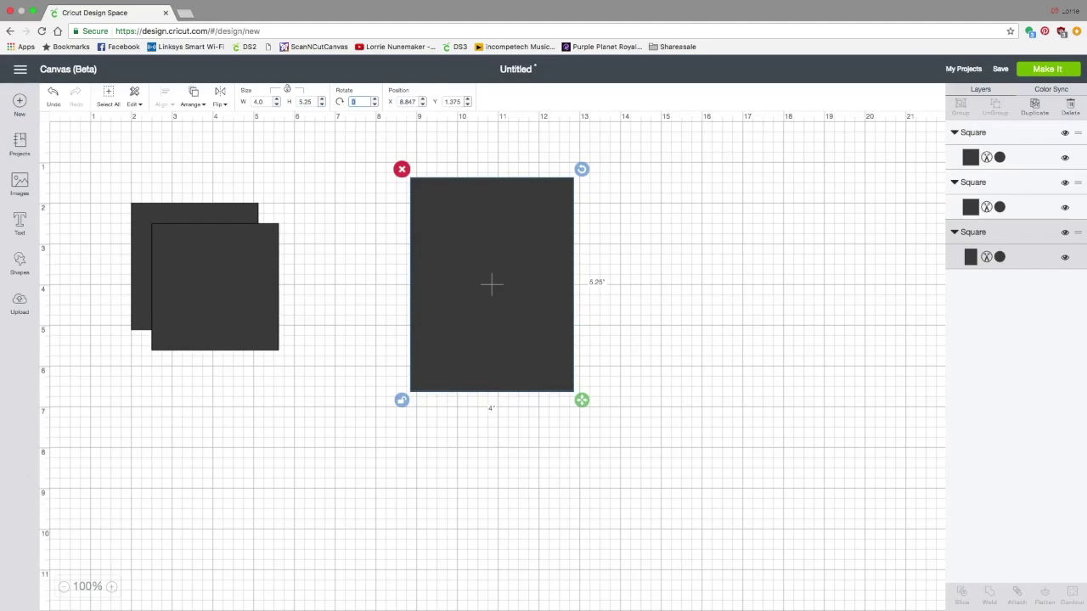
Switch the 4 by 5.25 inch rectangle's layer to Print and browse the available pattern fills.
{"action": "left_click", "coordinate": [971, 258]}
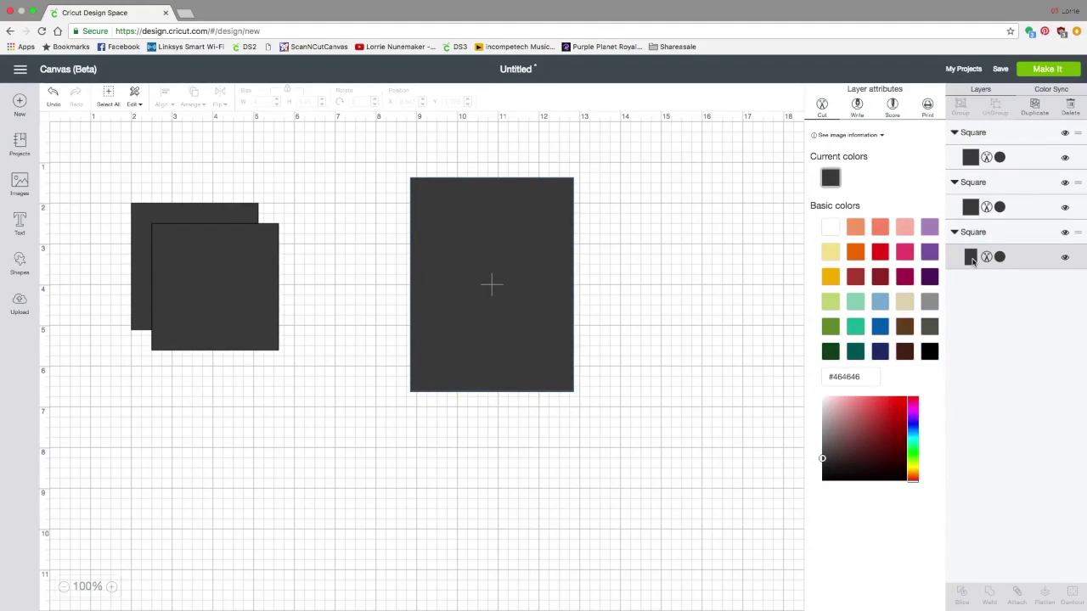
{"action": "left_click", "coordinate": [928, 107]}
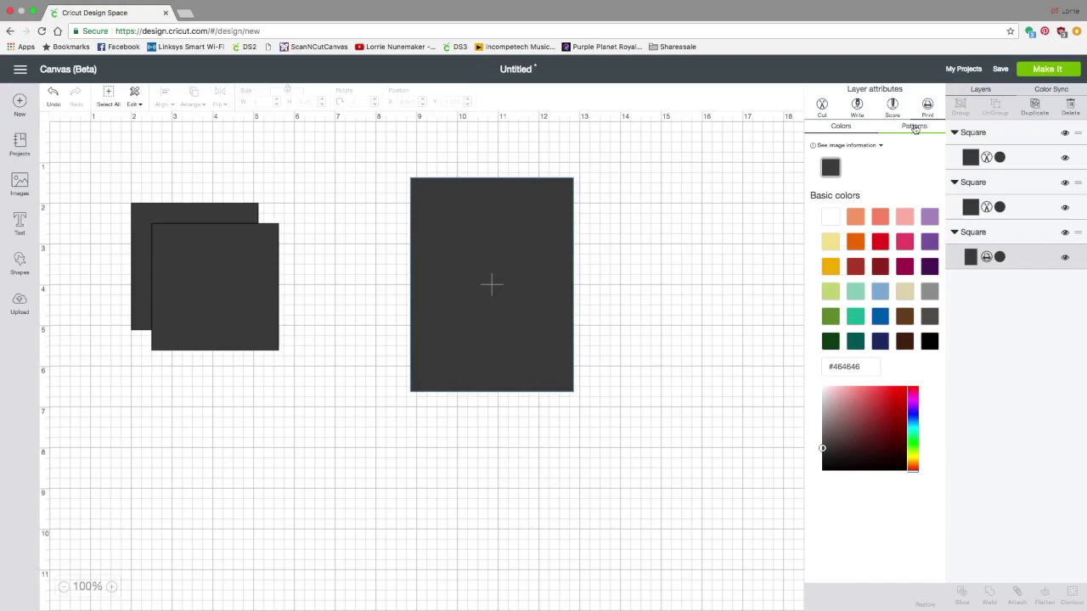
{"action": "left_click", "coordinate": [914, 126]}
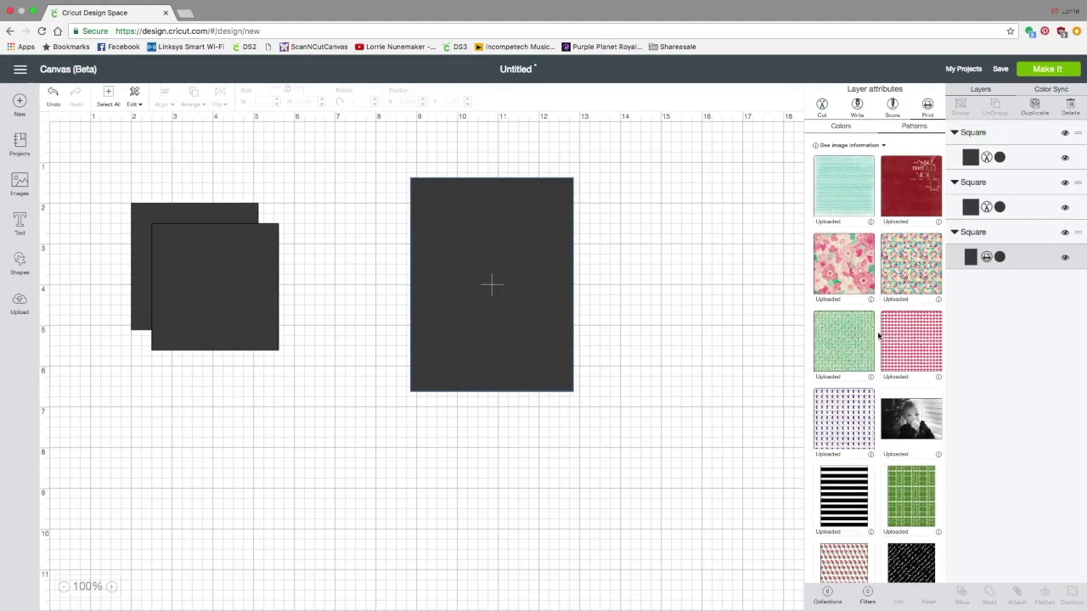
{"action": "scroll", "coordinate": [879, 337], "scroll_direction": "down", "scroll_amount": 3}
{"action": "scroll", "coordinate": [878, 337], "scroll_direction": "down", "scroll_amount": 3}
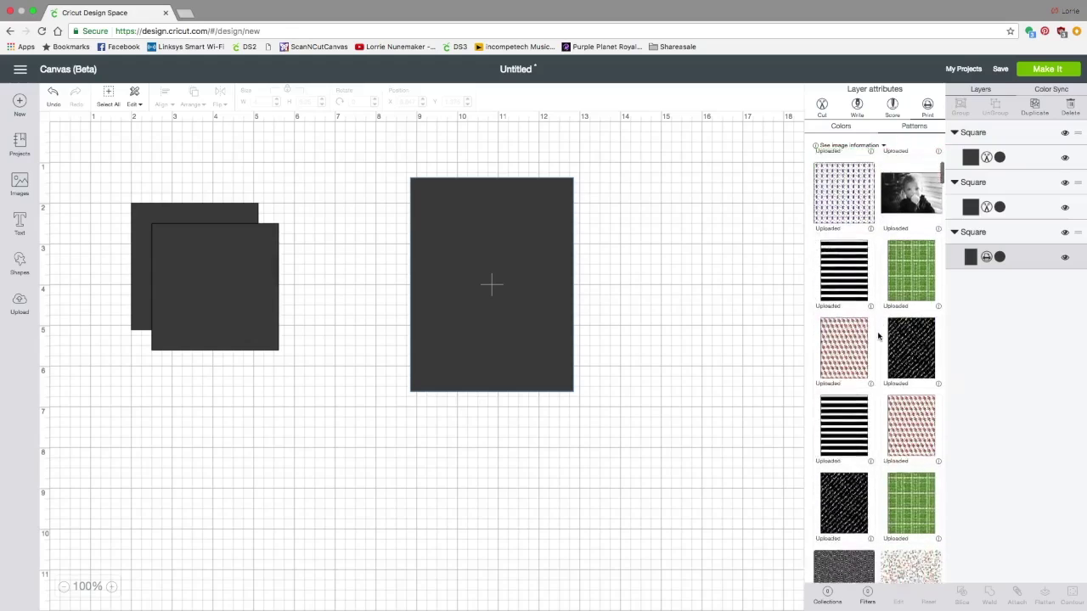
{"action": "scroll", "coordinate": [879, 338], "scroll_direction": "up", "scroll_amount": 6}
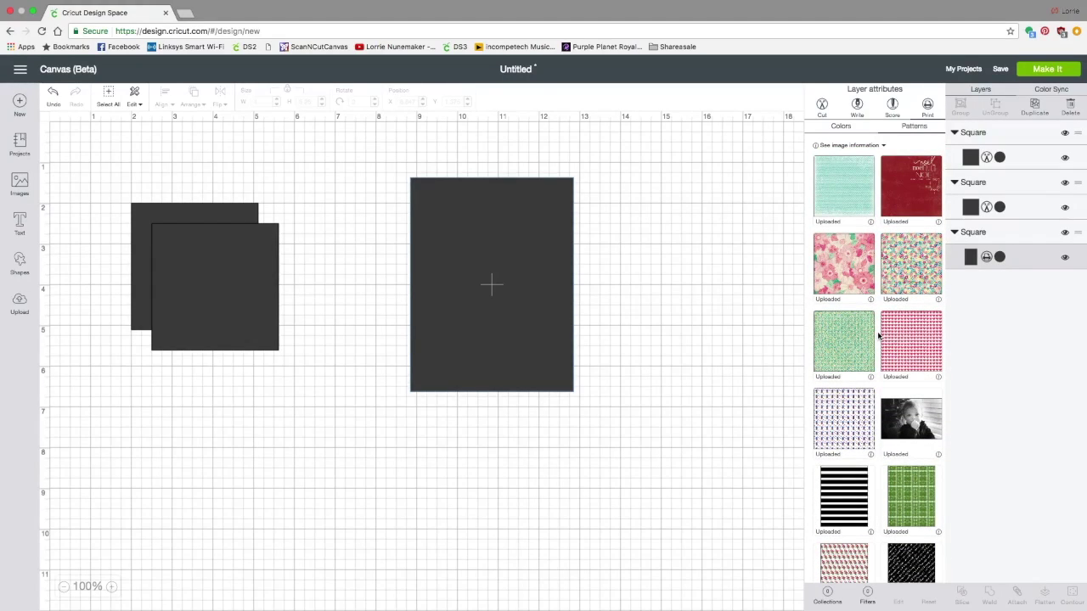
{"action": "scroll", "coordinate": [883, 344], "scroll_direction": "down", "scroll_amount": 2}
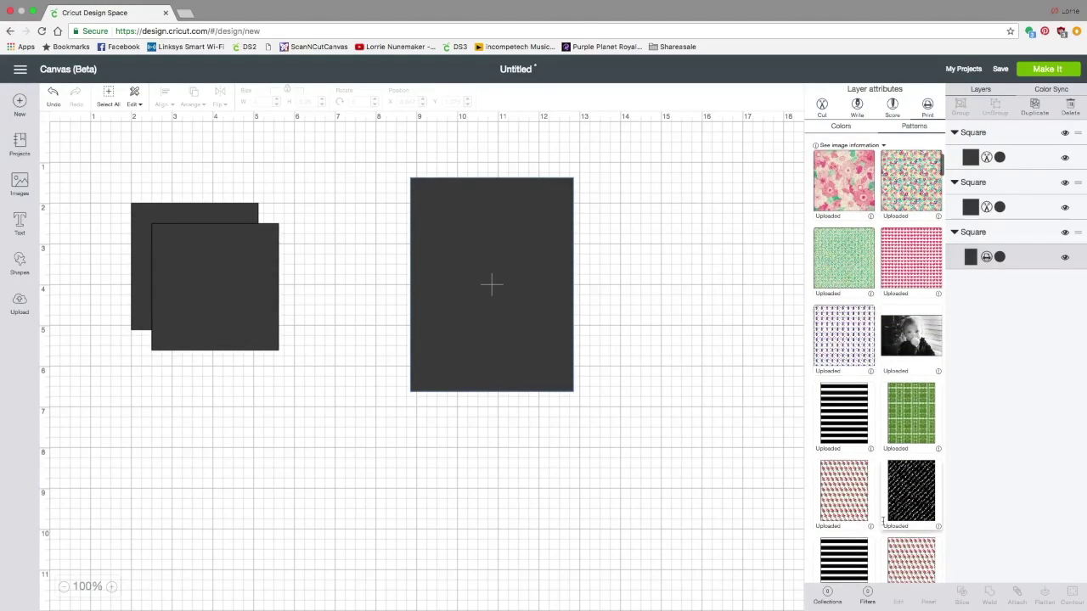
{"action": "scroll", "coordinate": [866, 280], "scroll_direction": "up", "scroll_amount": 2}
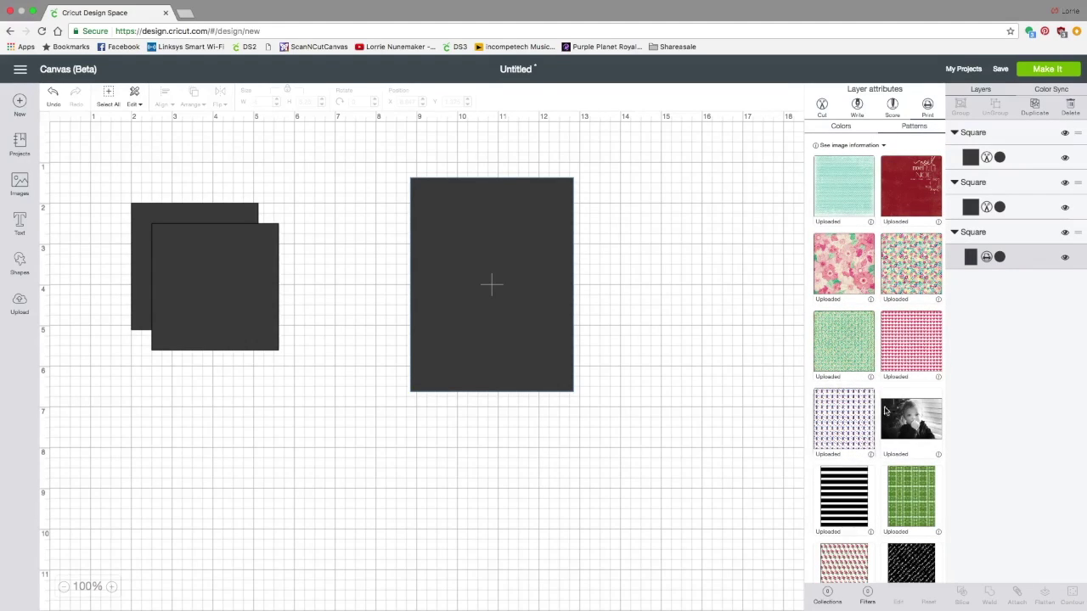
Filter the patterns to Uploaded and Black, and fill the large rectangle with the black pattern with white script words.
{"action": "left_click", "coordinate": [868, 594]}
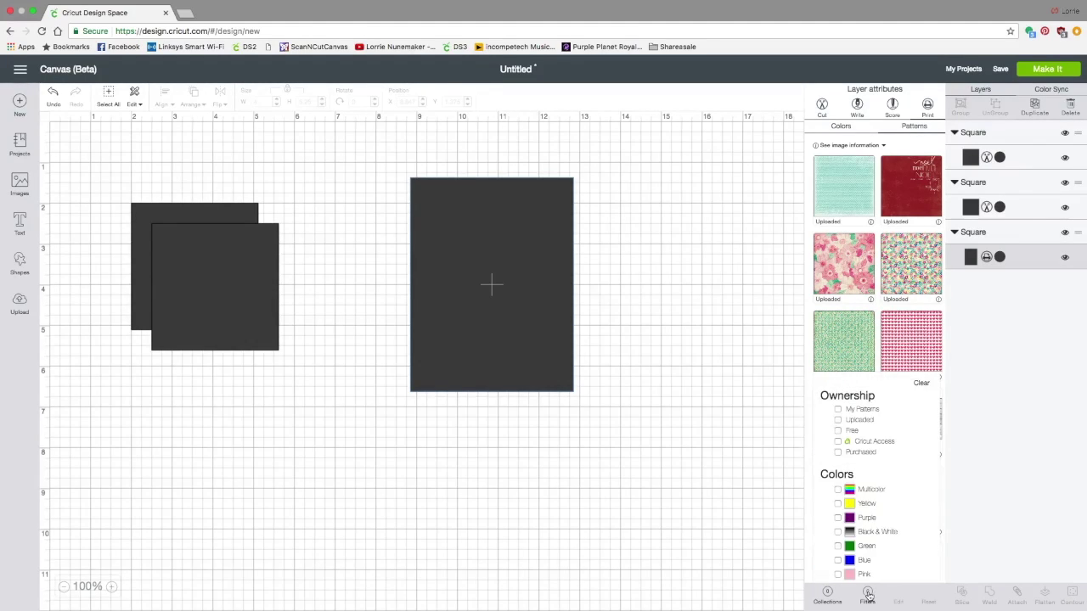
{"action": "left_click", "coordinate": [844, 429]}
{"action": "scroll", "coordinate": [844, 433], "scroll_direction": "down", "scroll_amount": 3}
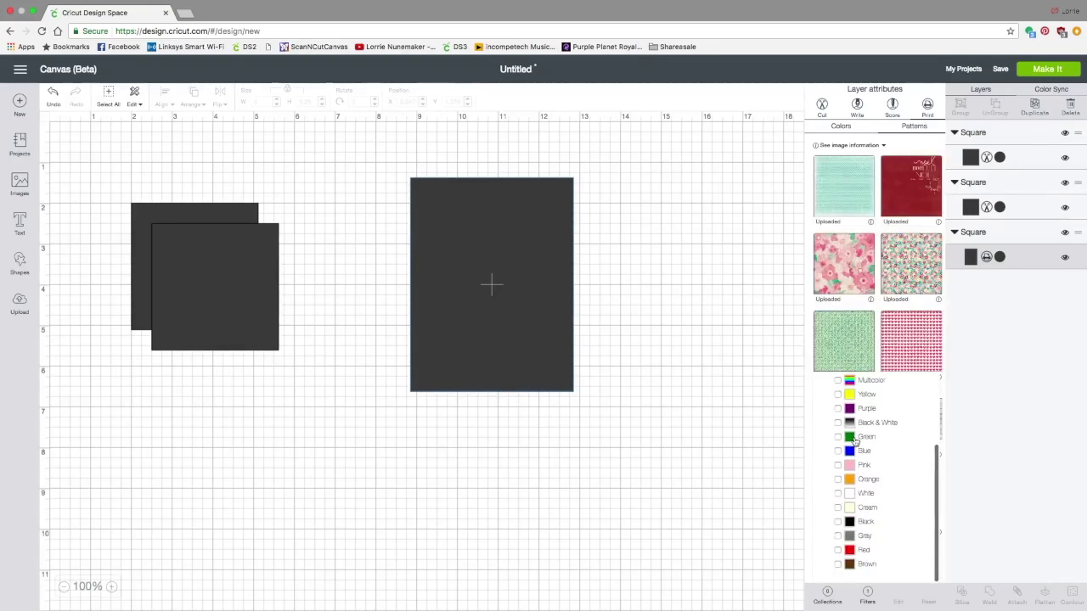
{"action": "left_click", "coordinate": [838, 522]}
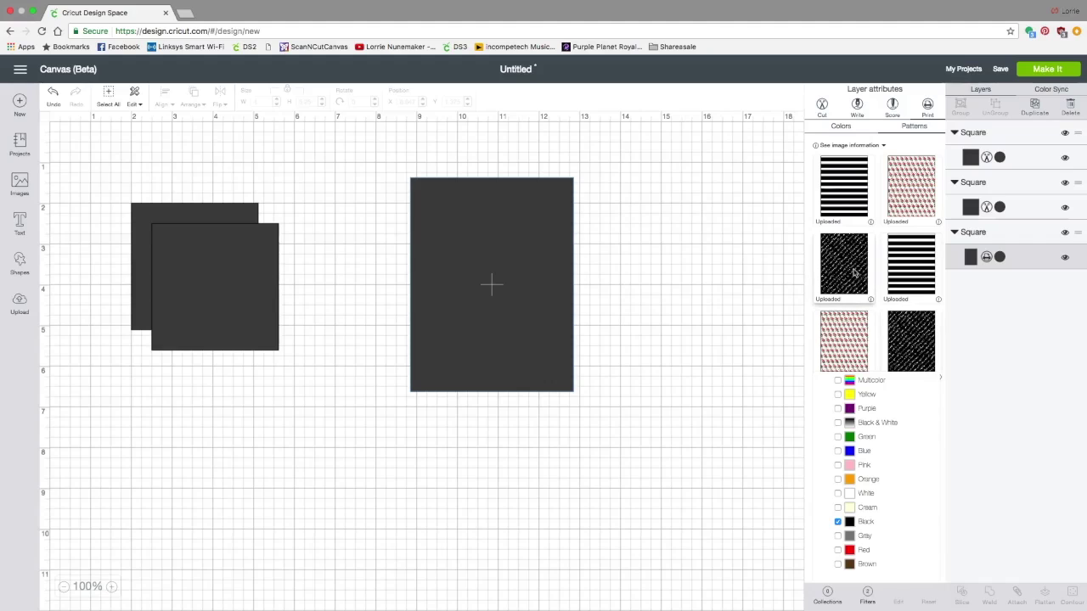
{"action": "left_click", "coordinate": [906, 337]}
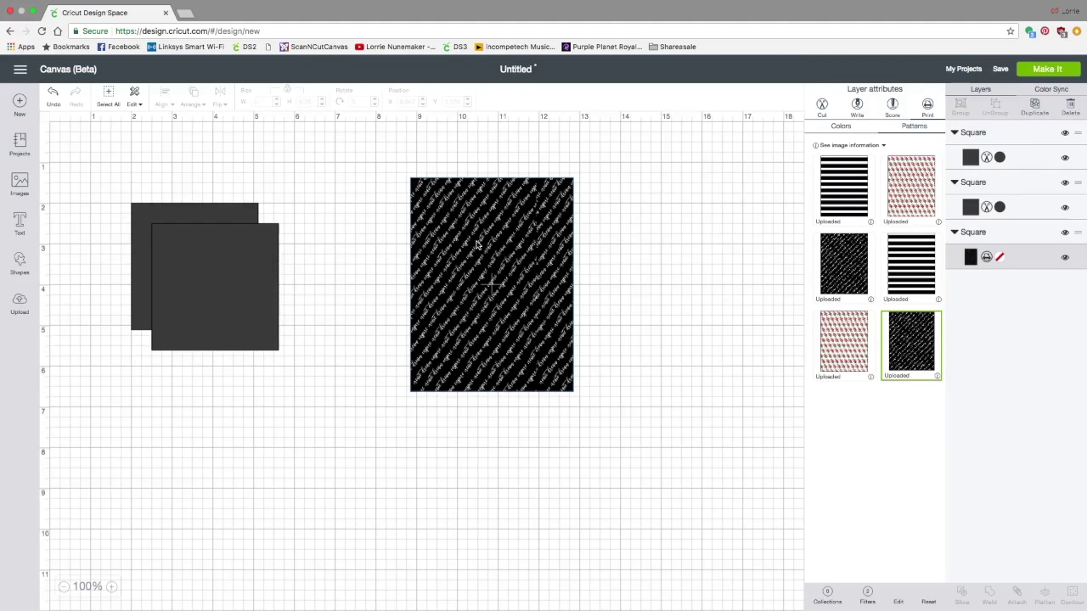
Move the word-patterned rectangle aside, separate one of the remaining squares, and resize it unlocked to 3.5 by 4.75 inches.
{"action": "left_click_drag", "start_coordinate": [478, 245], "coordinate": [636, 234]}
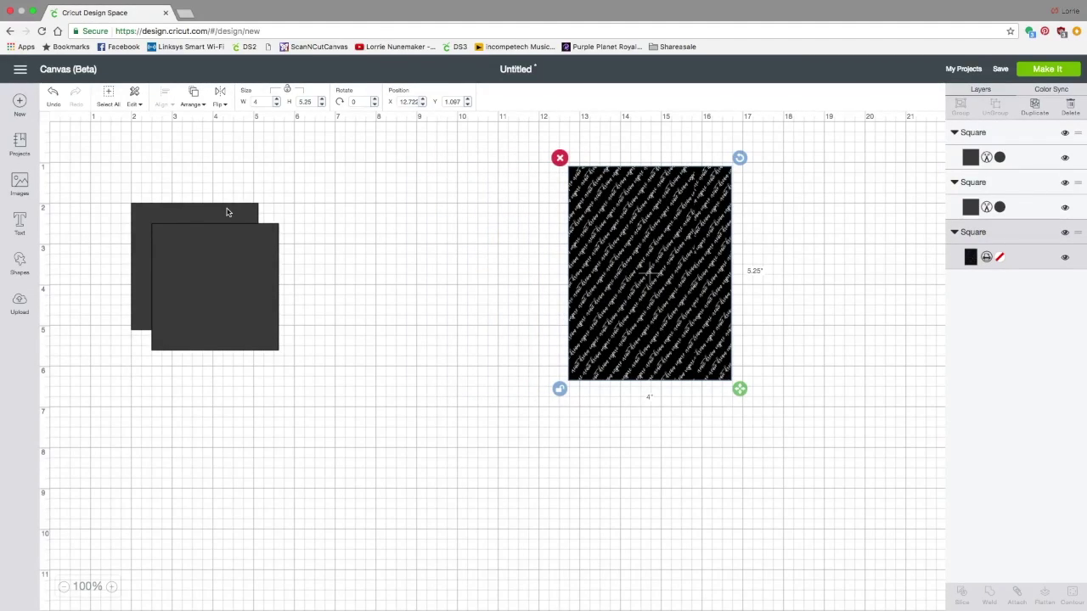
{"action": "left_click_drag", "start_coordinate": [227, 212], "coordinate": [440, 215]}
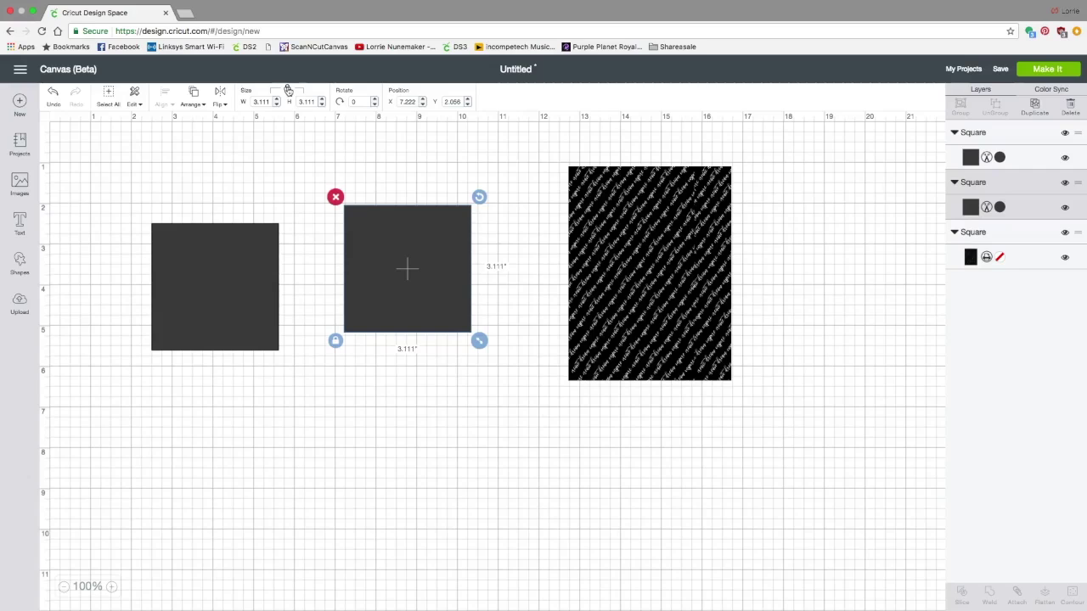
{"action": "left_click", "coordinate": [287, 91]}
{"action": "left_click_drag", "start_coordinate": [272, 102], "coordinate": [245, 101]}
{"action": "type", "text": "3.5"}
{"action": "key", "text": "Tab"}
{"action": "type", "text": "4."}
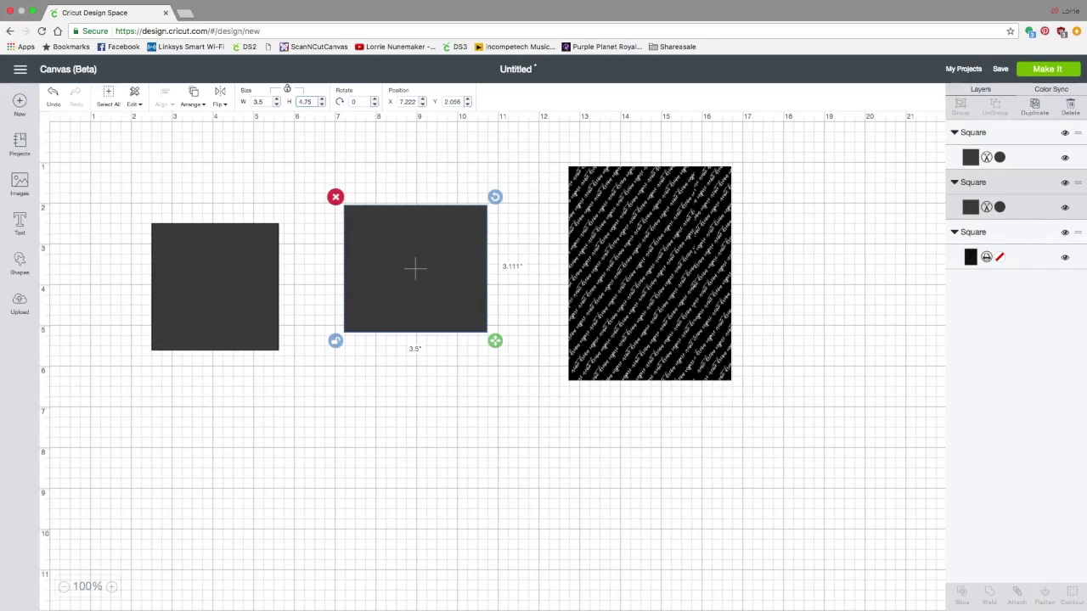
{"action": "key", "text": "Return"}
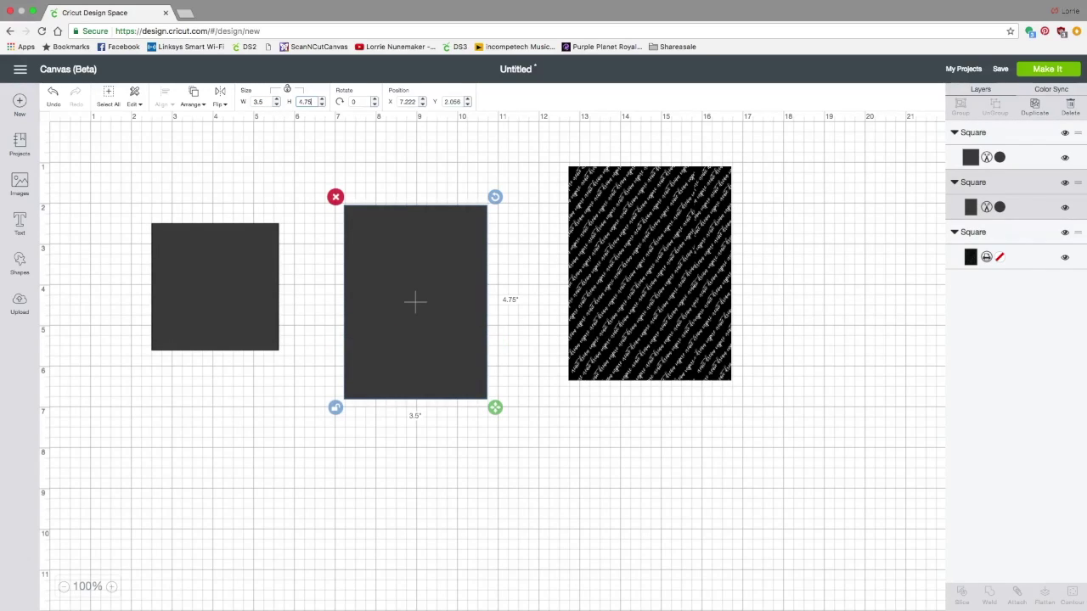
Switch the 3.5 by 4.75 inch rectangle's layer to Print and change the pattern color filter from Black to Green.
{"action": "left_click", "coordinate": [971, 209]}
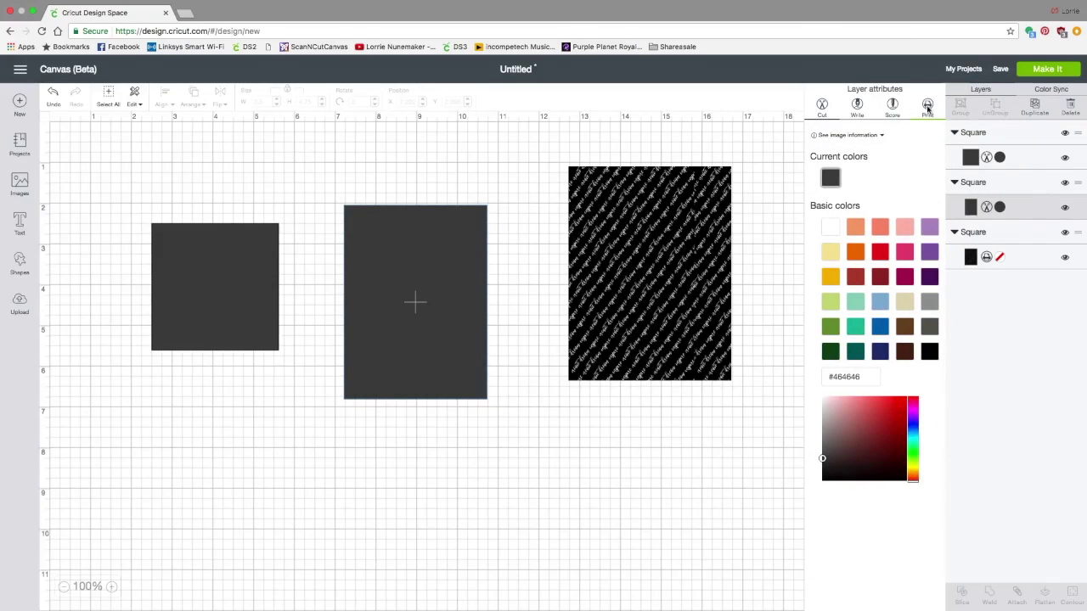
{"action": "left_click", "coordinate": [927, 106]}
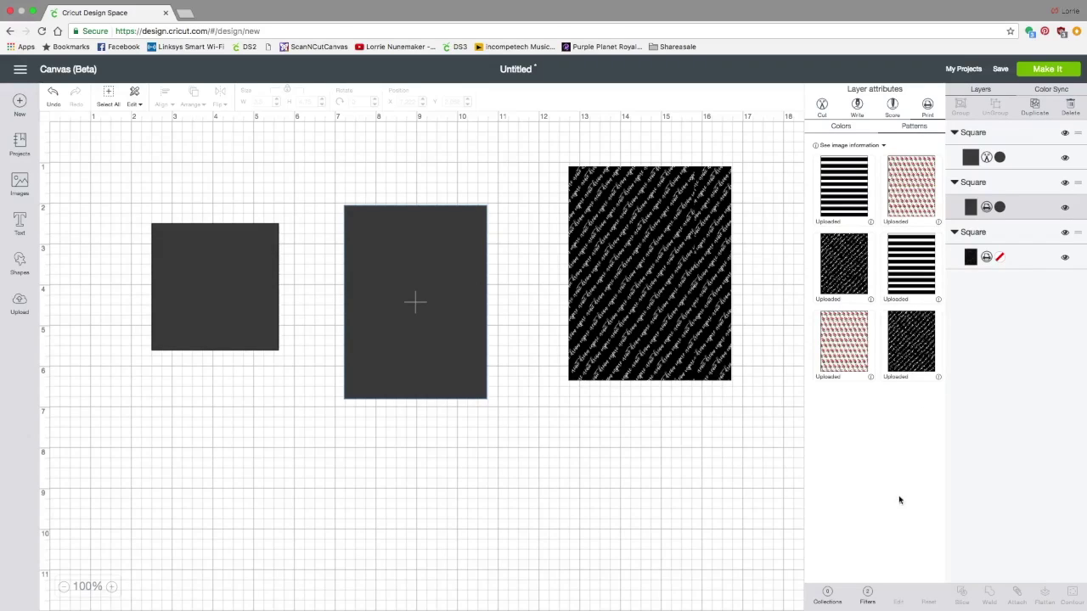
{"action": "left_click", "coordinate": [867, 592]}
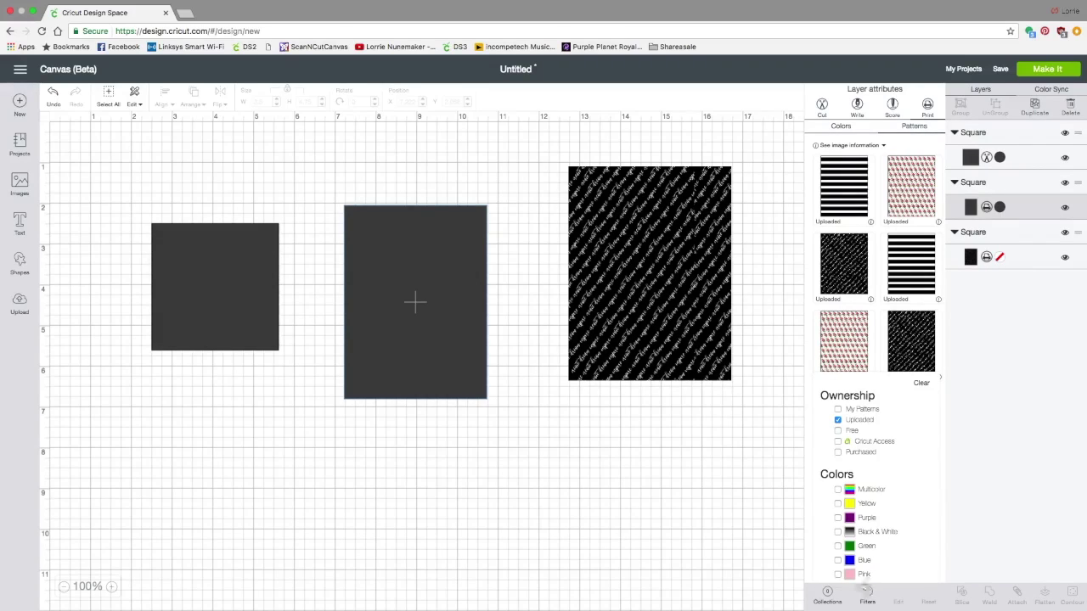
{"action": "scroll", "coordinate": [856, 486], "scroll_direction": "down", "scroll_amount": 3}
{"action": "scroll", "coordinate": [856, 490], "scroll_direction": "down", "scroll_amount": 1}
{"action": "left_click", "coordinate": [837, 521]}
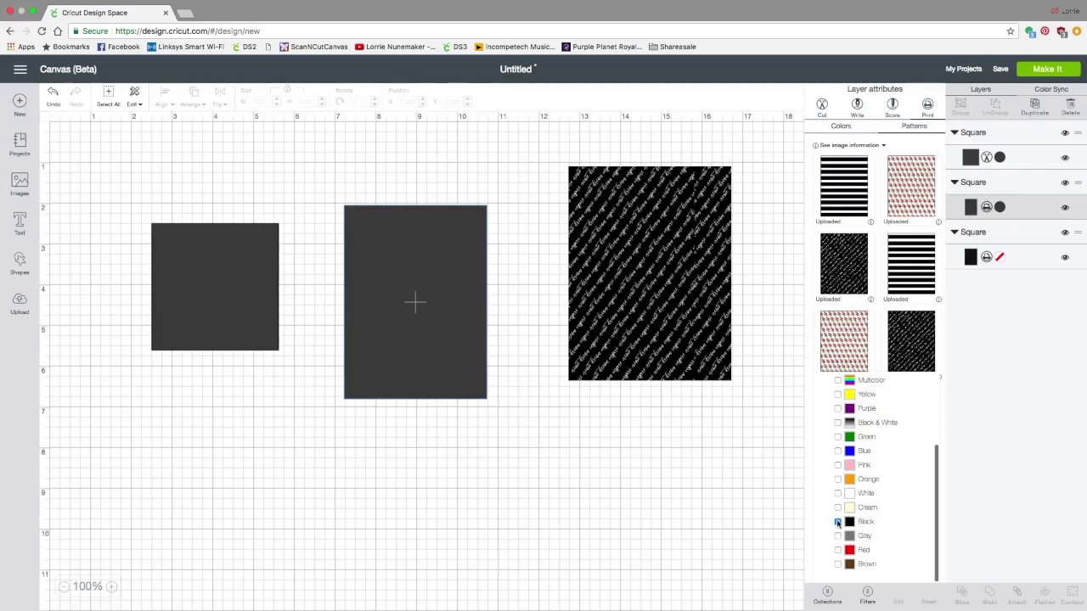
{"action": "left_click", "coordinate": [838, 437]}
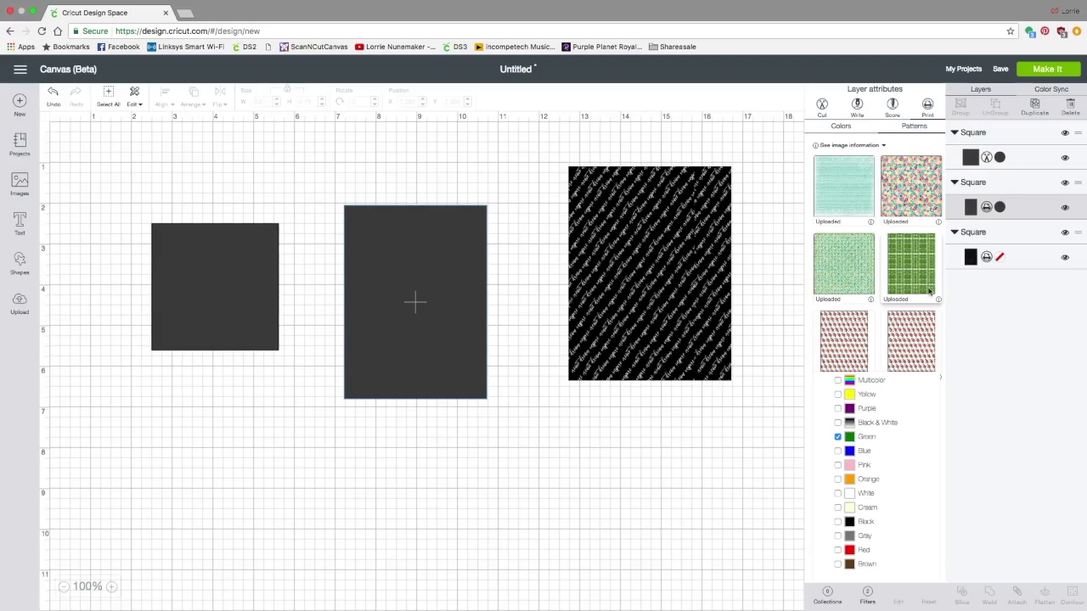
Check the uploaded green pattern's information and fill the 3.5 by 4.75 inch rectangle with Vintage Rose Green.
{"action": "left_click", "coordinate": [939, 303]}
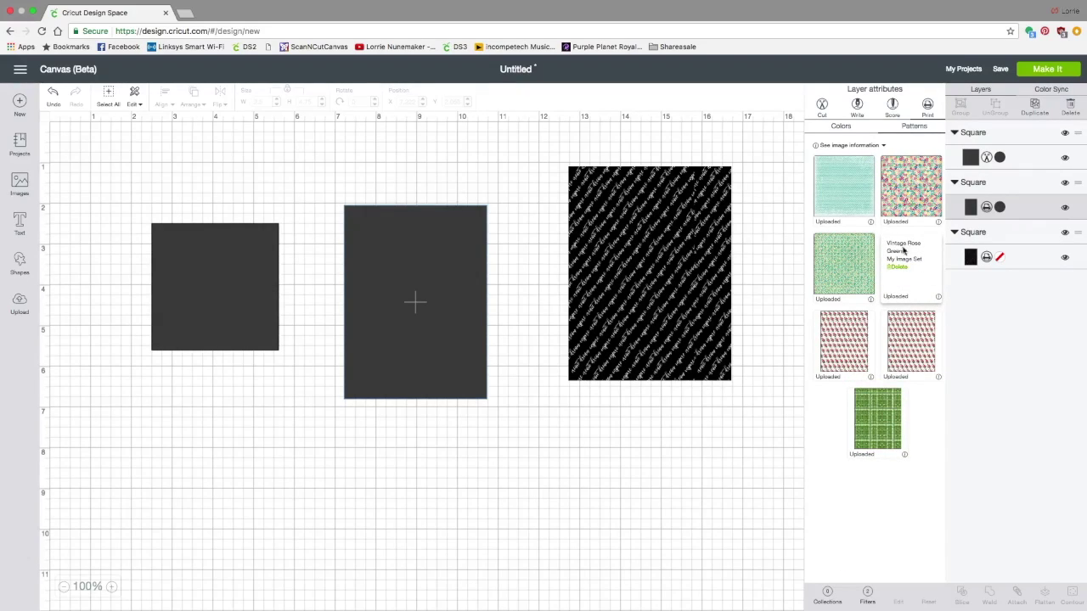
{"action": "left_click", "coordinate": [940, 300]}
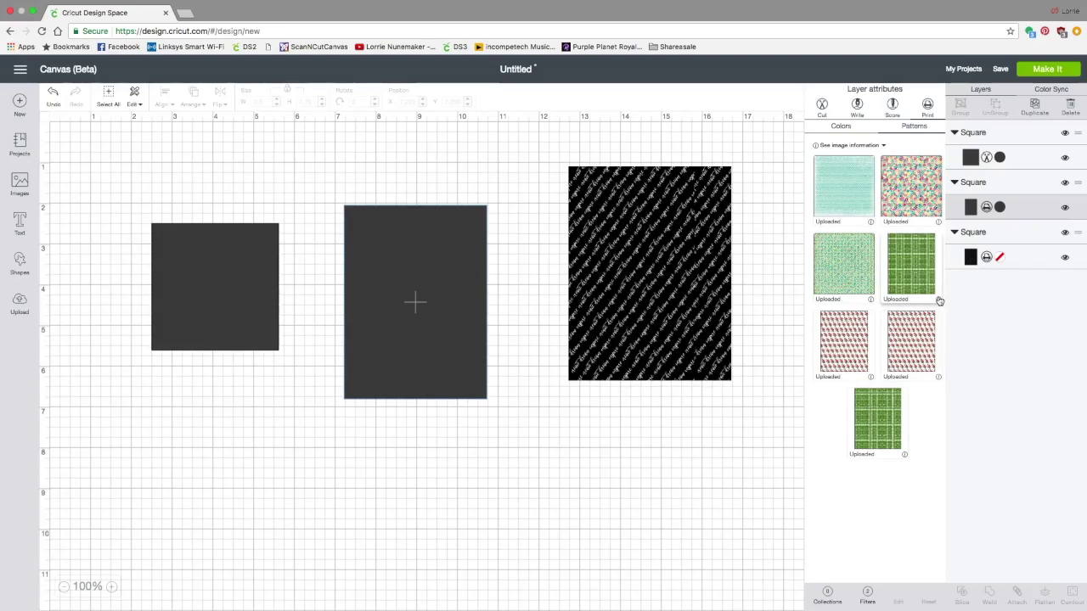
{"action": "left_click", "coordinate": [904, 262]}
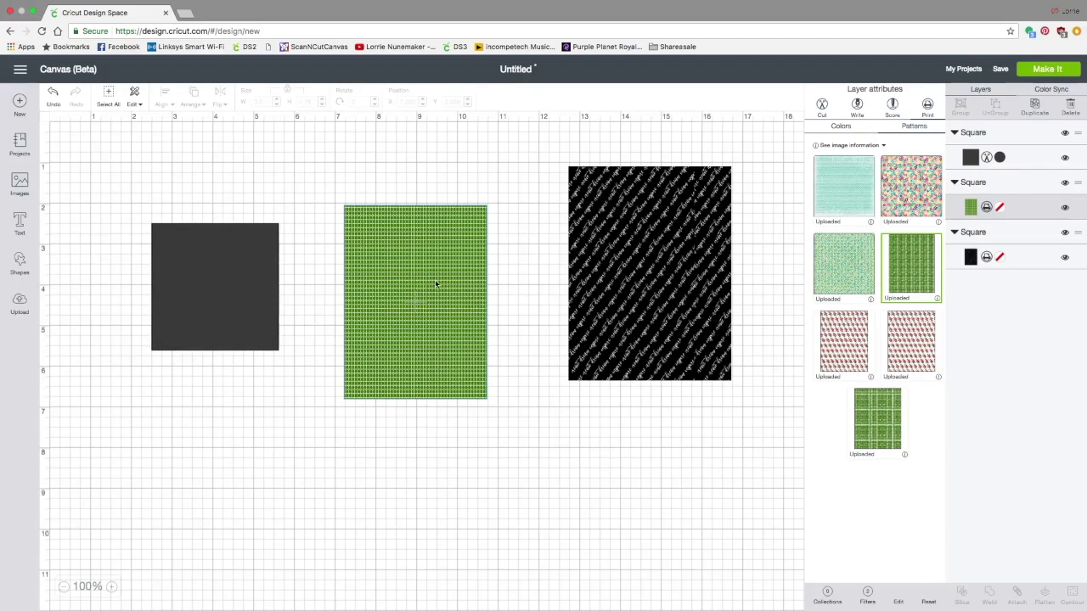
Set the green pattern's scale to about 238 and center the green rectangle over the black word-patterned rectangle.
{"action": "left_click", "coordinate": [898, 601]}
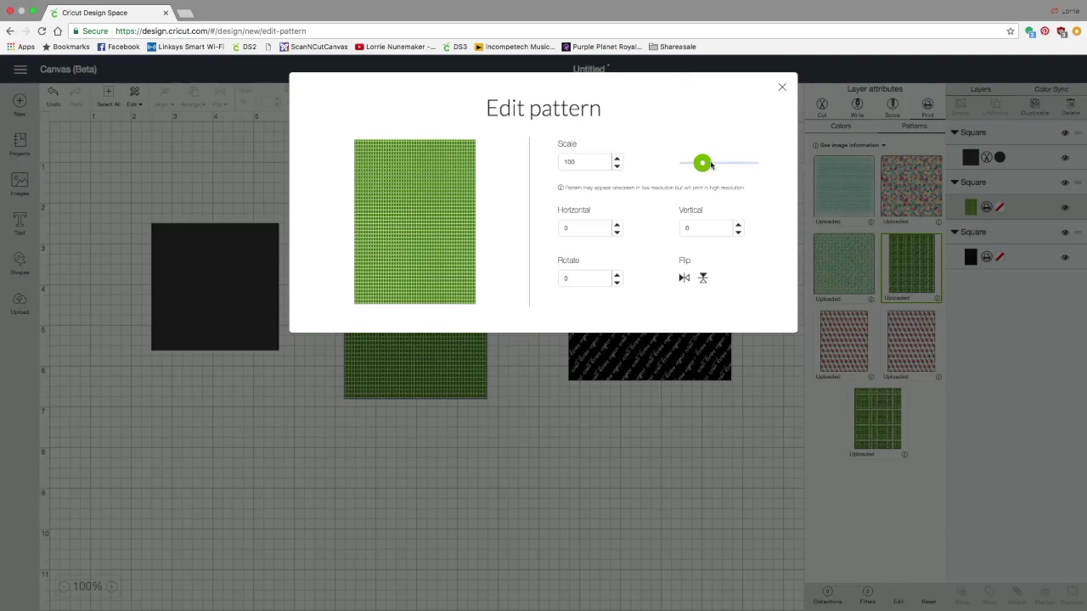
{"action": "left_click_drag", "start_coordinate": [705, 163], "coordinate": [727, 166]}
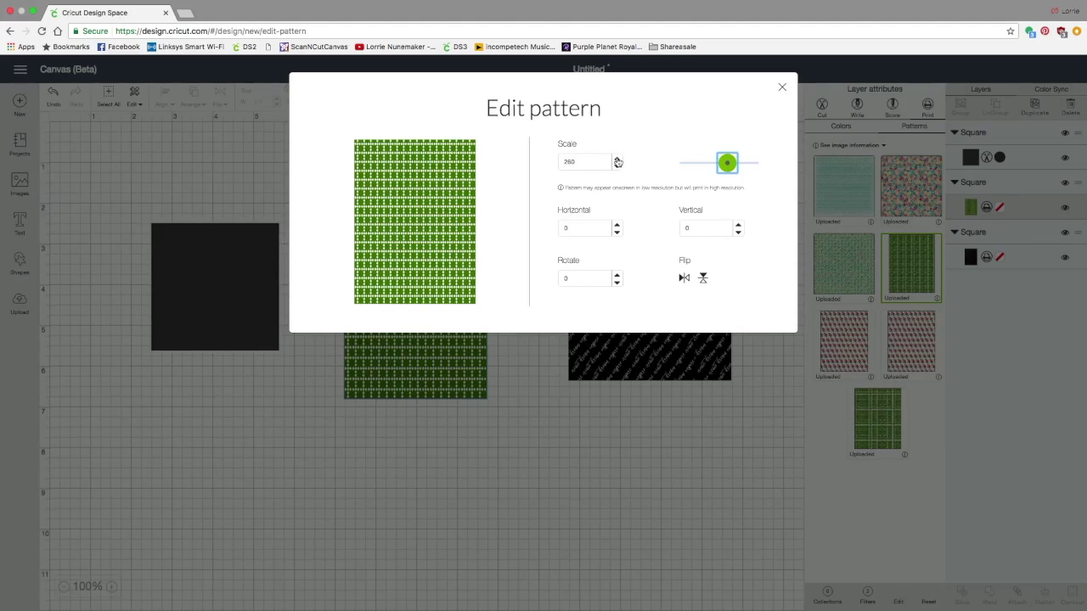
{"action": "left_click_drag", "start_coordinate": [582, 163], "coordinate": [531, 160]}
{"action": "left_click", "coordinate": [729, 164]}
{"action": "left_click_drag", "start_coordinate": [729, 164], "coordinate": [724, 164]}
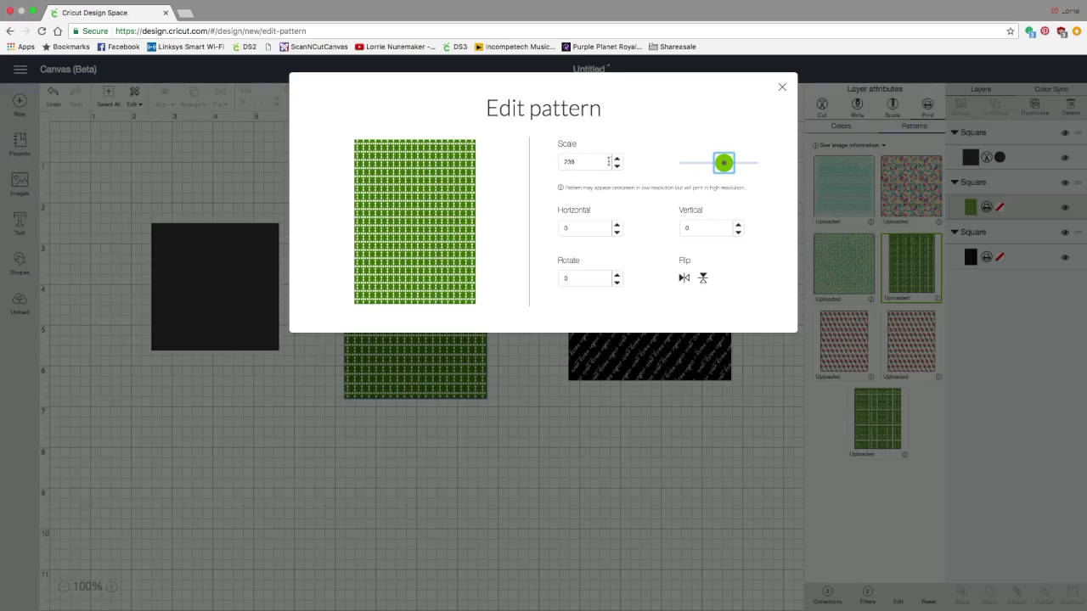
{"action": "left_click", "coordinate": [782, 91]}
{"action": "left_click_drag", "start_coordinate": [480, 302], "coordinate": [655, 285]}
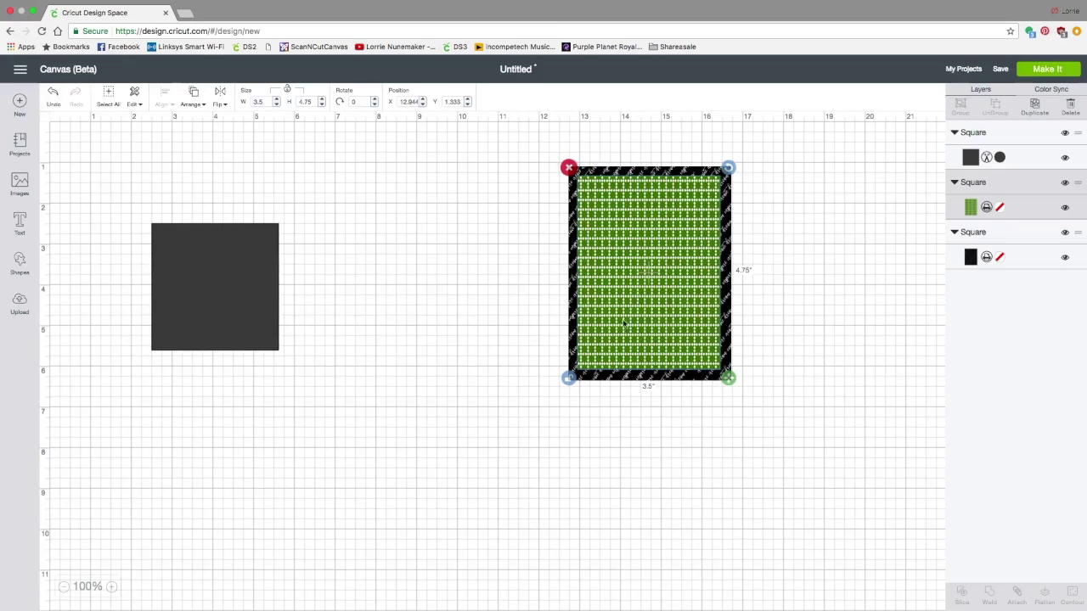
Move the remaining square toward the card layers and resize it unlocked to 3.25 by 4 inches.
{"action": "left_click", "coordinate": [232, 286]}
{"action": "left_click_drag", "start_coordinate": [232, 286], "coordinate": [377, 272]}
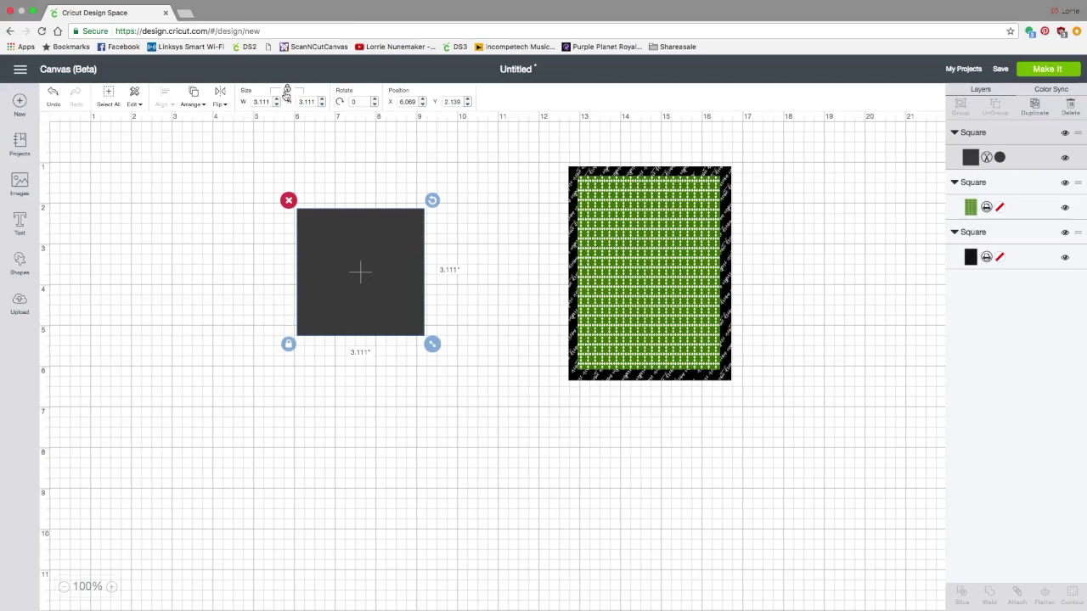
{"action": "left_click", "coordinate": [287, 90]}
{"action": "left_click", "coordinate": [249, 102]}
{"action": "type", "text": "3.25"}
{"action": "key", "text": "Tab"}
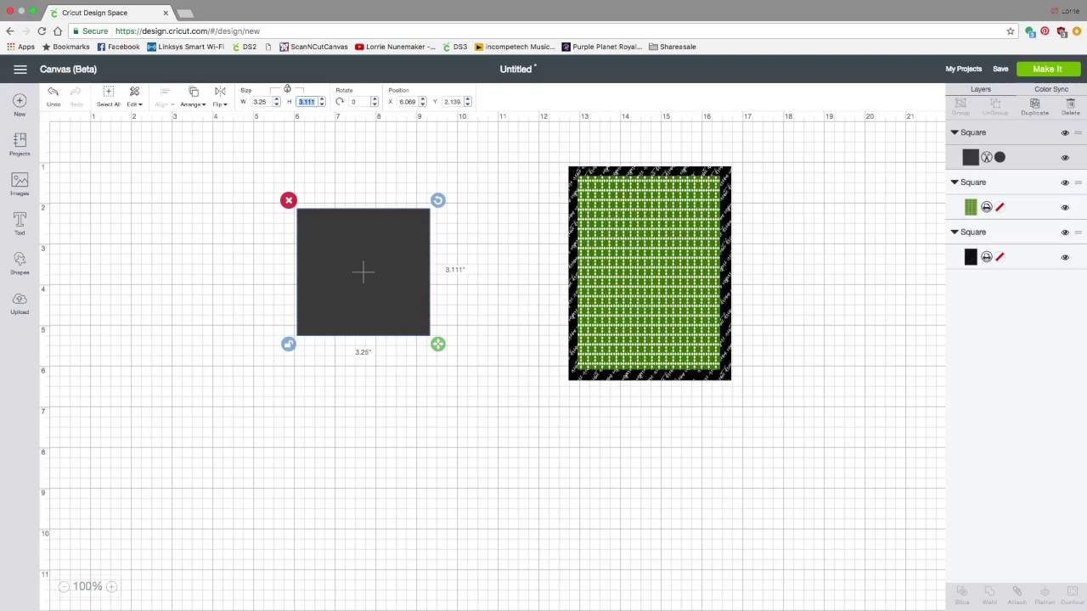
{"action": "type", "text": "4"}
{"action": "key", "text": "Return"}
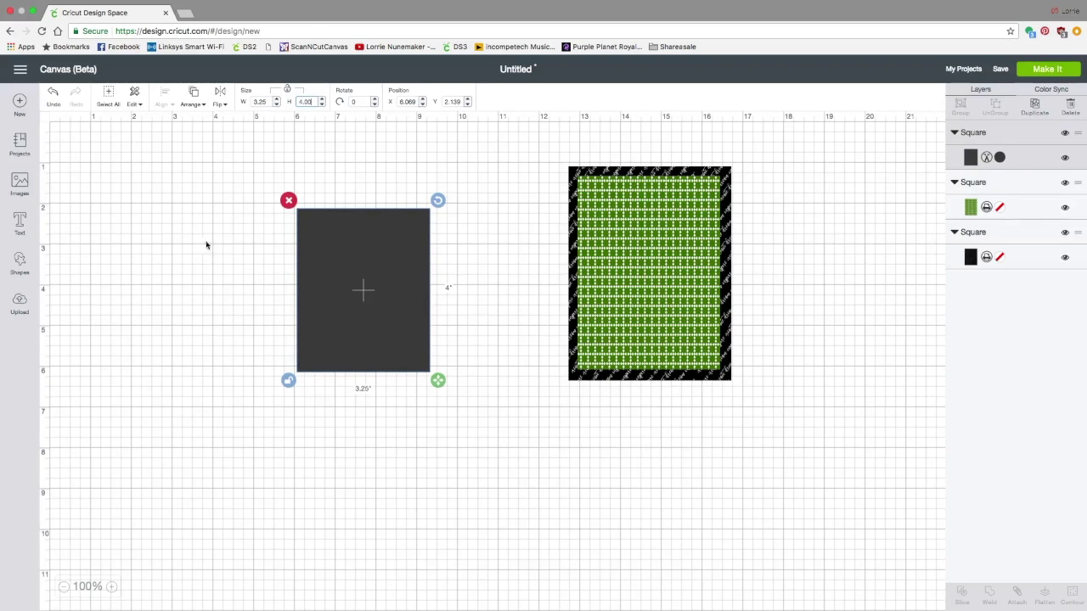
Switch the 3.25 by 4 inch rectangle's layer to Print and change the pattern color filter from Green to Black.
{"action": "left_click", "coordinate": [973, 160]}
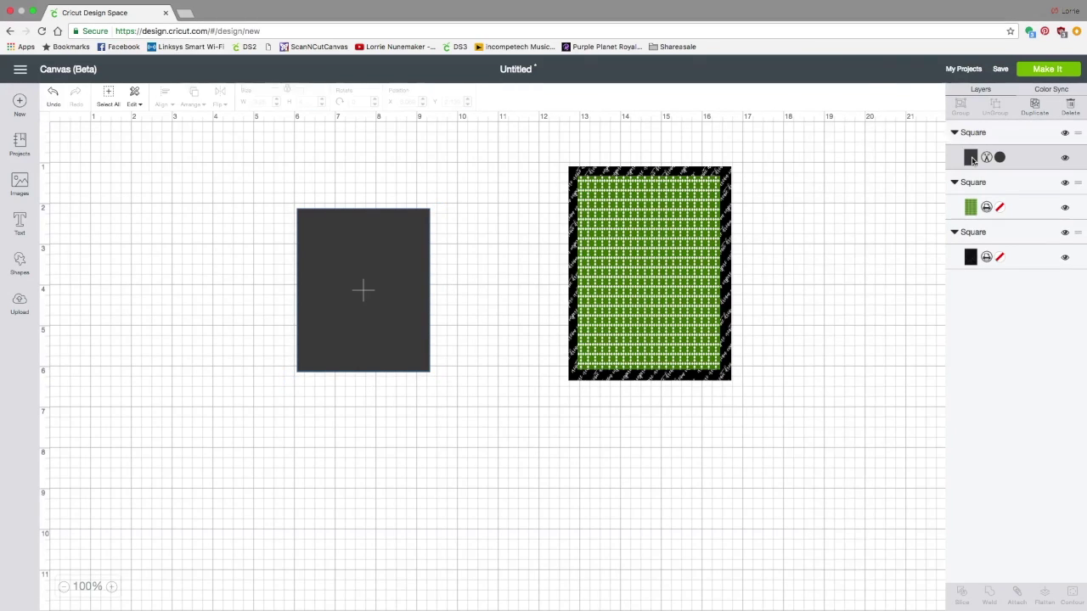
{"action": "left_click", "coordinate": [928, 106]}
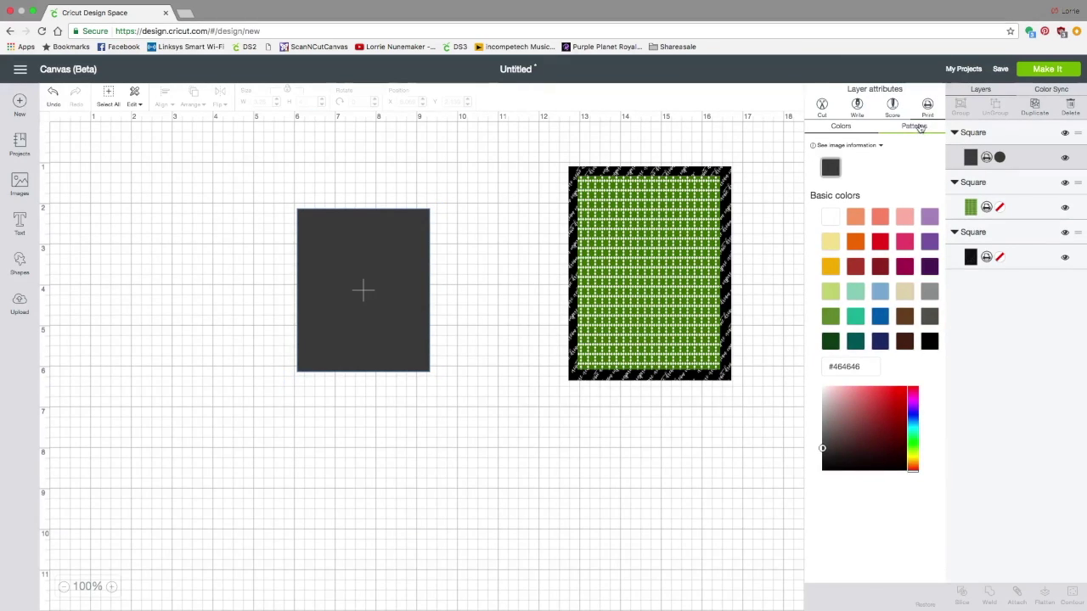
{"action": "left_click", "coordinate": [919, 127]}
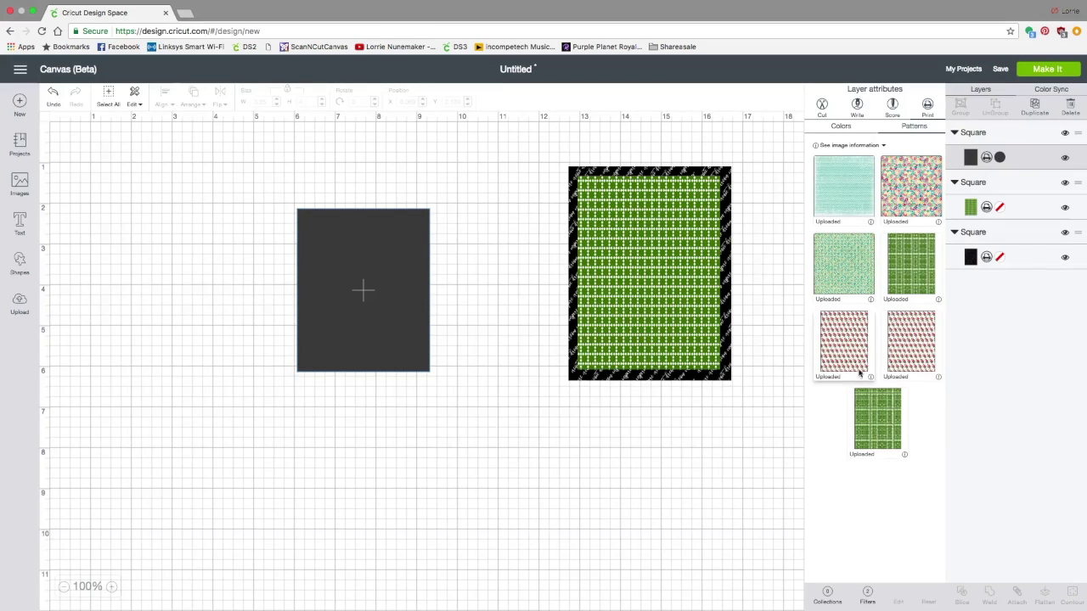
{"action": "left_click", "coordinate": [868, 598]}
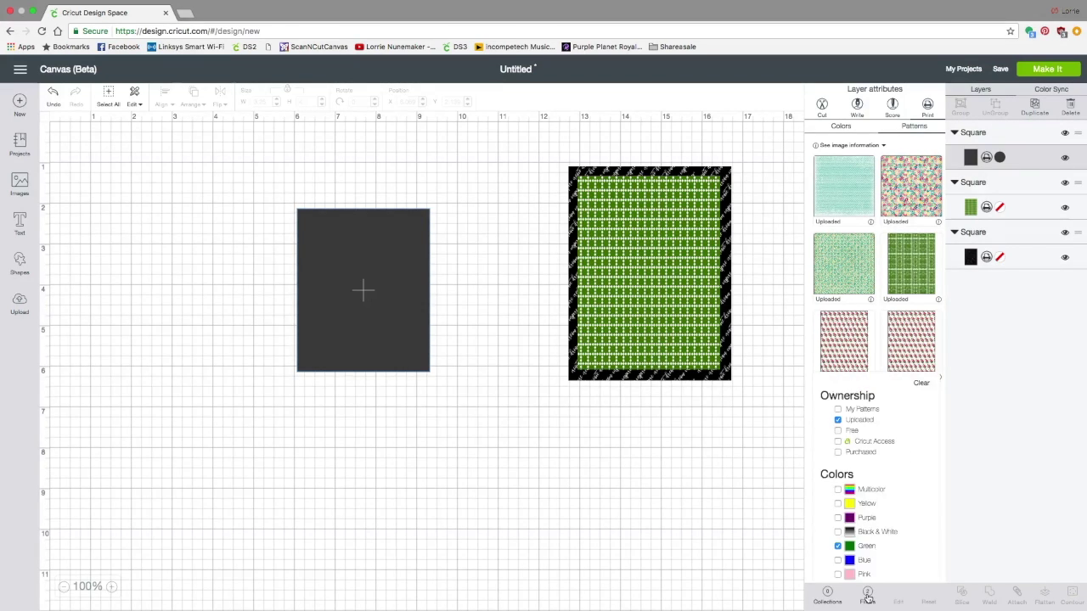
{"action": "left_click", "coordinate": [839, 552]}
{"action": "scroll", "coordinate": [839, 552], "scroll_direction": "down", "scroll_amount": 2}
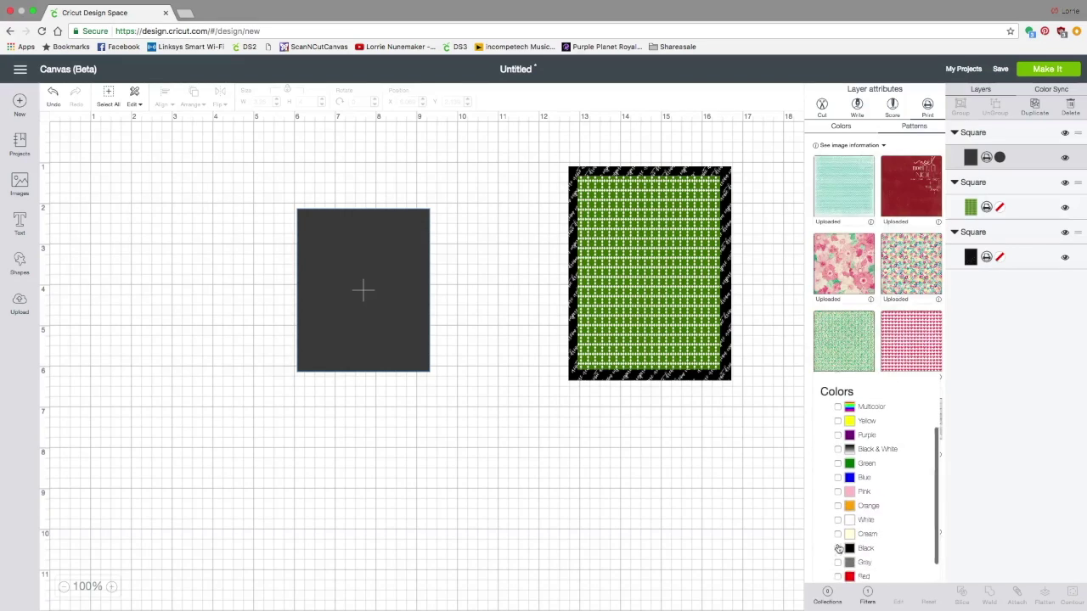
{"action": "left_click", "coordinate": [838, 533]}
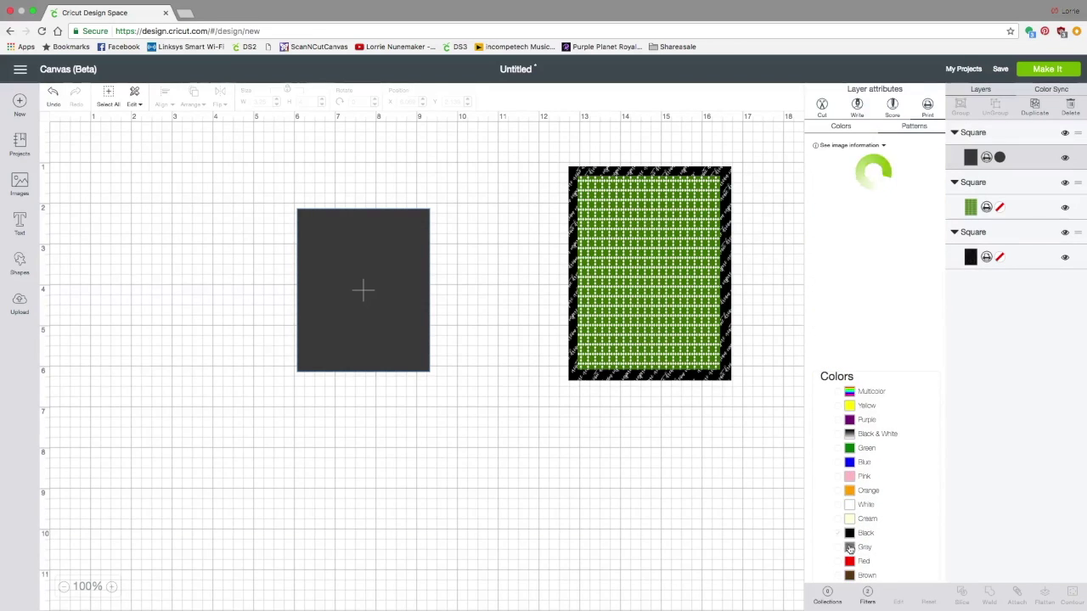
Fill the 3.25 by 4 inch rectangle with the black-and-white stripe pattern and center it on the green rectangle.
{"action": "left_click", "coordinate": [914, 272]}
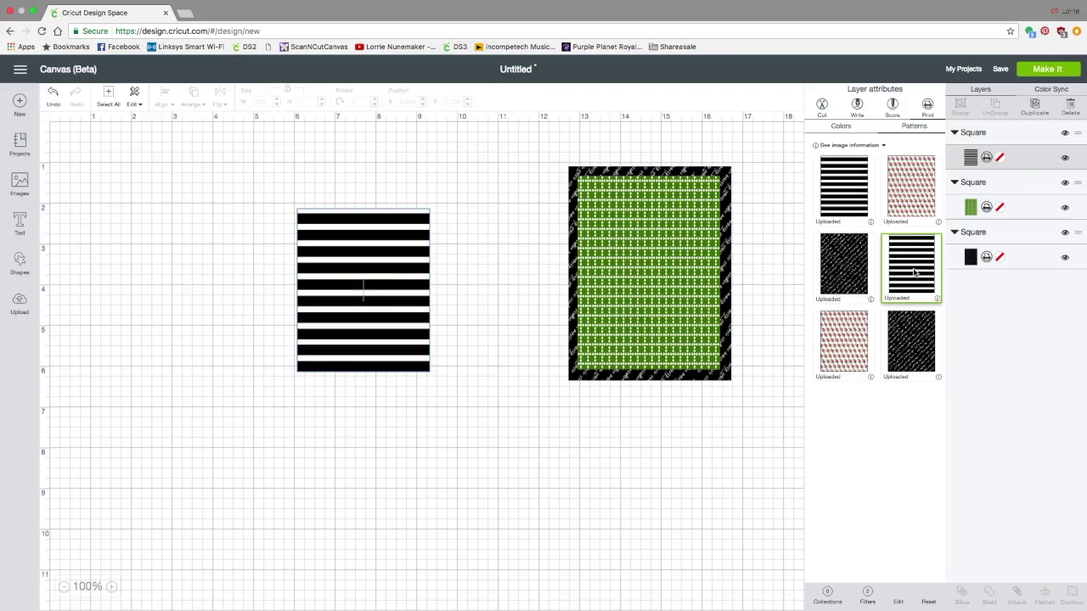
{"action": "left_click_drag", "start_coordinate": [357, 328], "coordinate": [672, 306]}
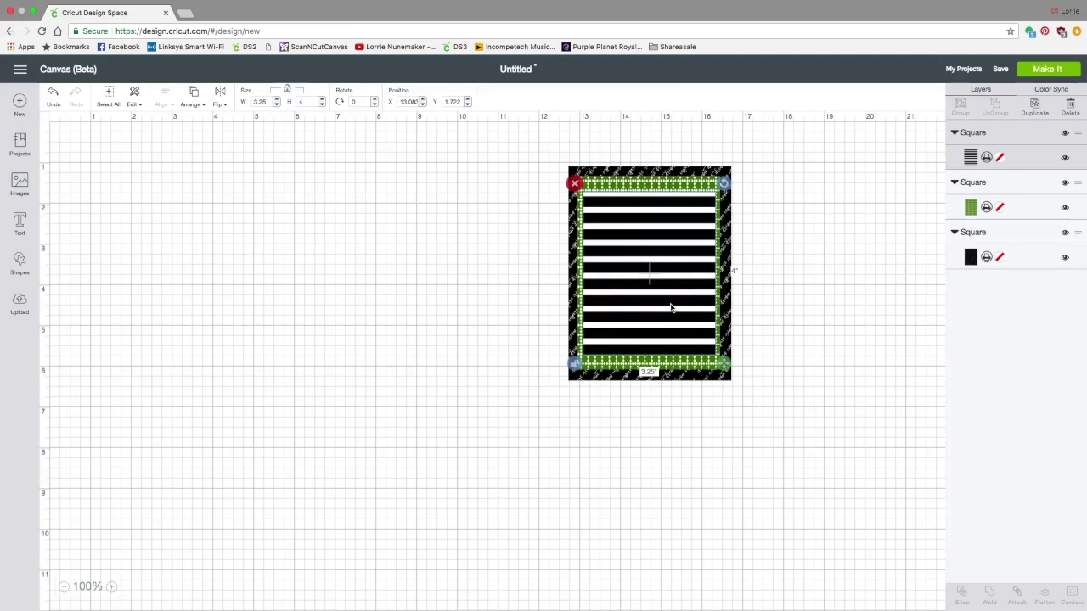
{"action": "left_click", "coordinate": [496, 417]}
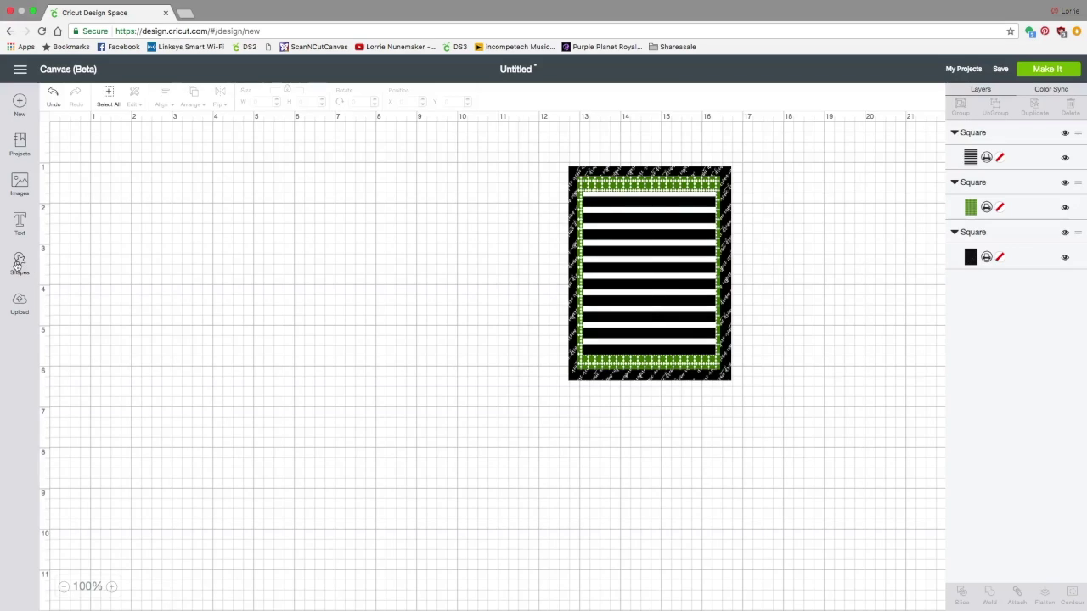
Search the image library for "label".
{"action": "left_click", "coordinate": [19, 183]}
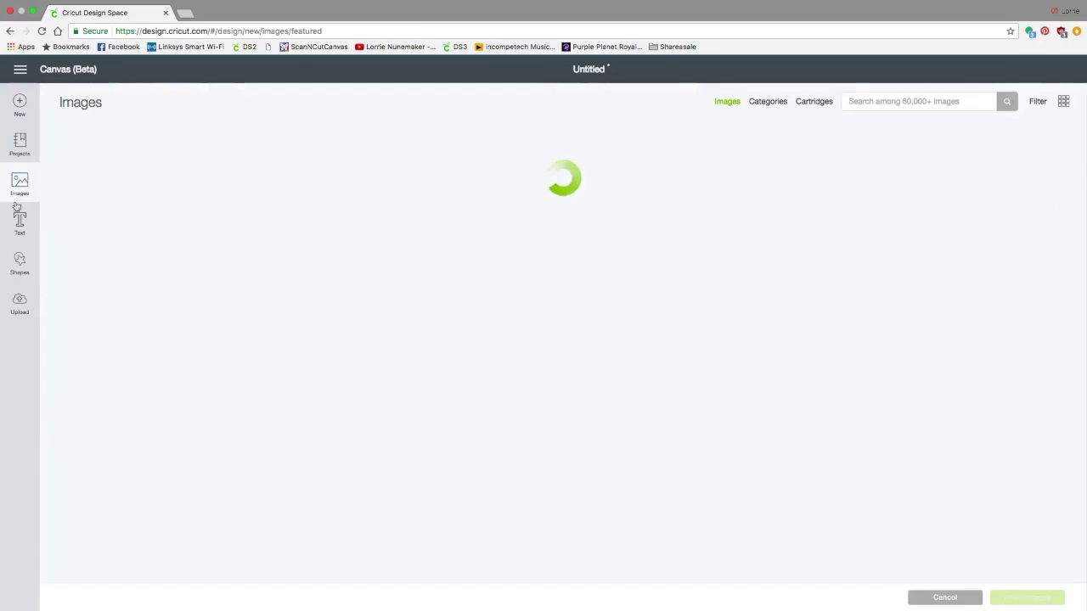
{"action": "left_click", "coordinate": [861, 101]}
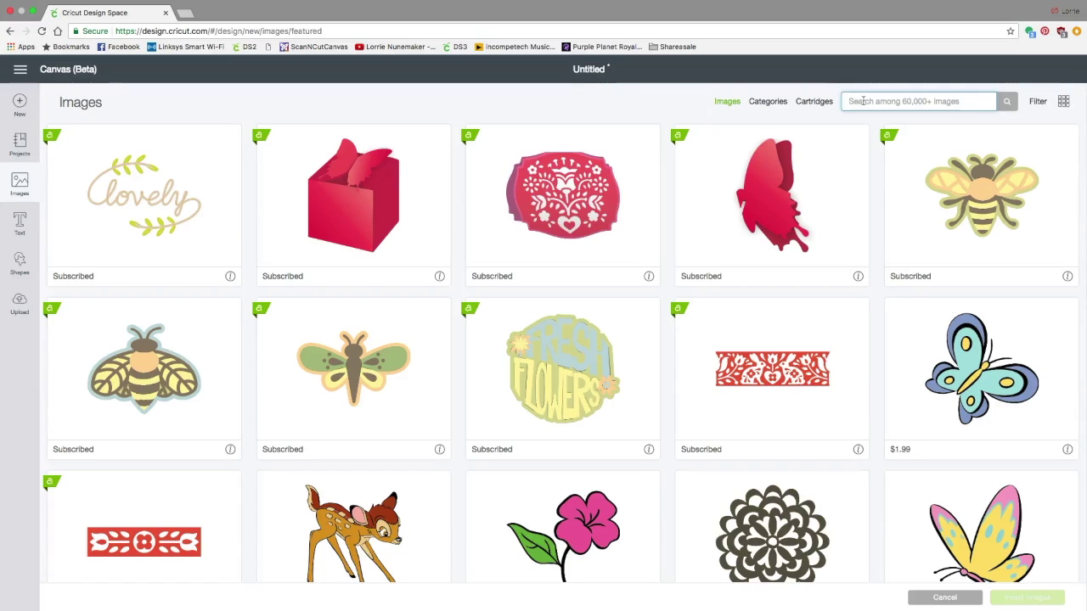
{"action": "type", "text": "label"}
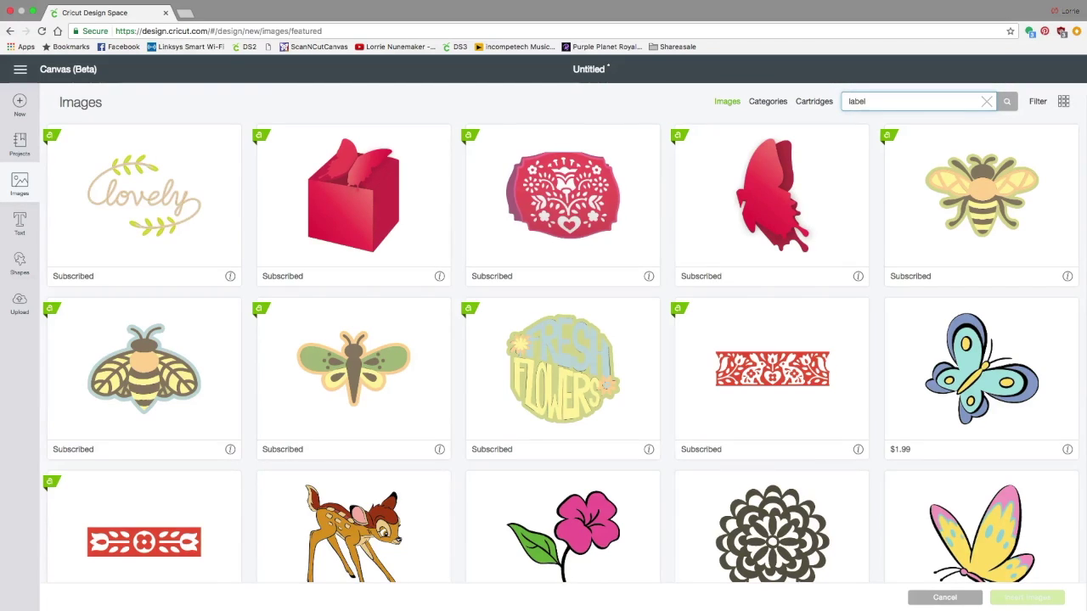
{"action": "key", "text": "Return"}
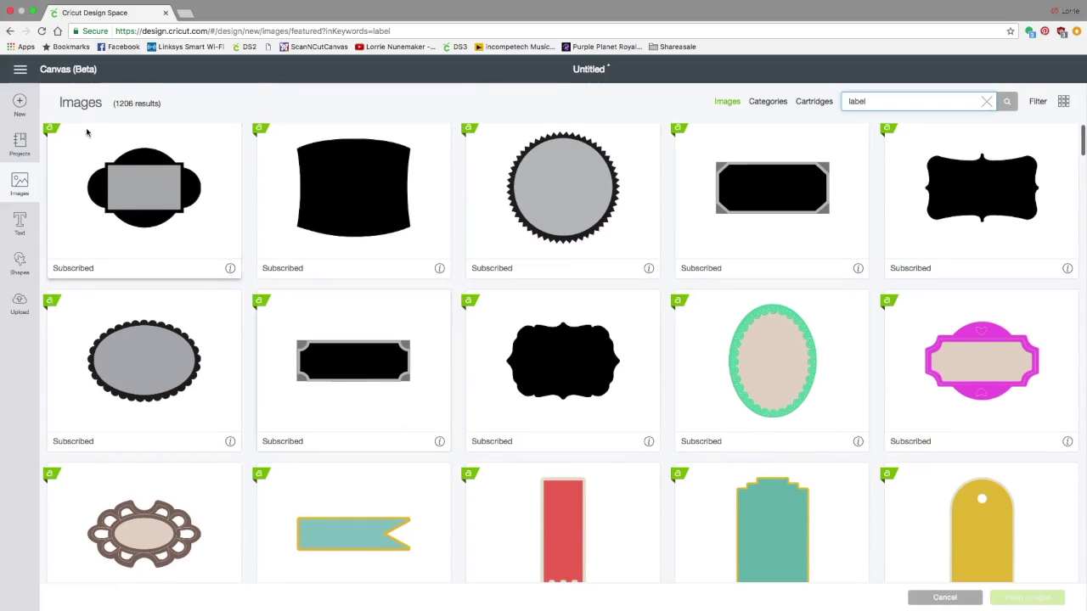
Check the information of the black label with the gray rectangle, #M2E5B7, and insert that image onto the canvas.
{"action": "left_click", "coordinate": [231, 277]}
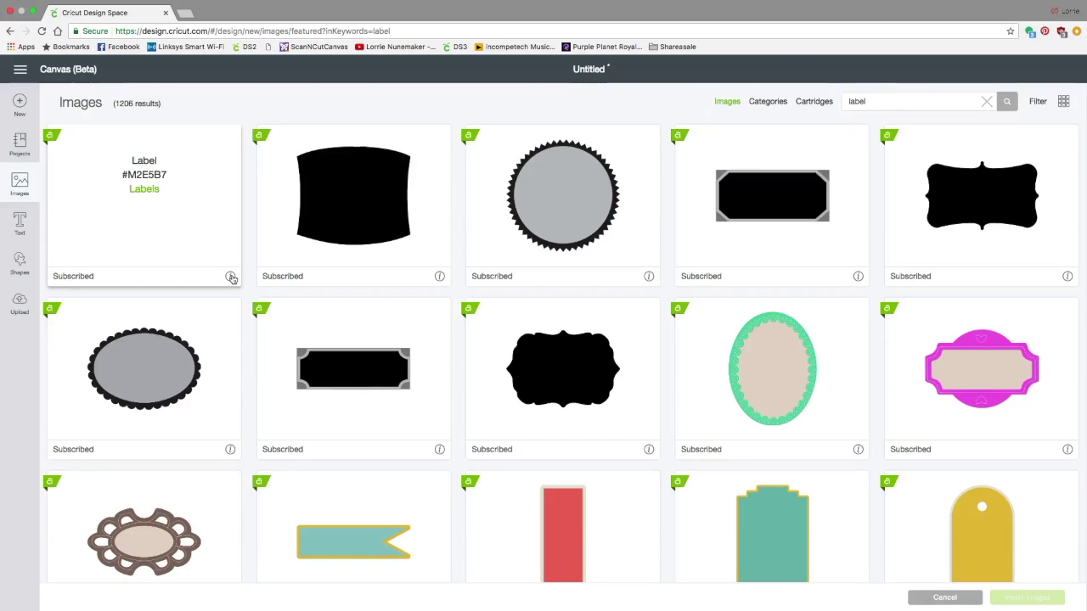
{"action": "left_click", "coordinate": [230, 278]}
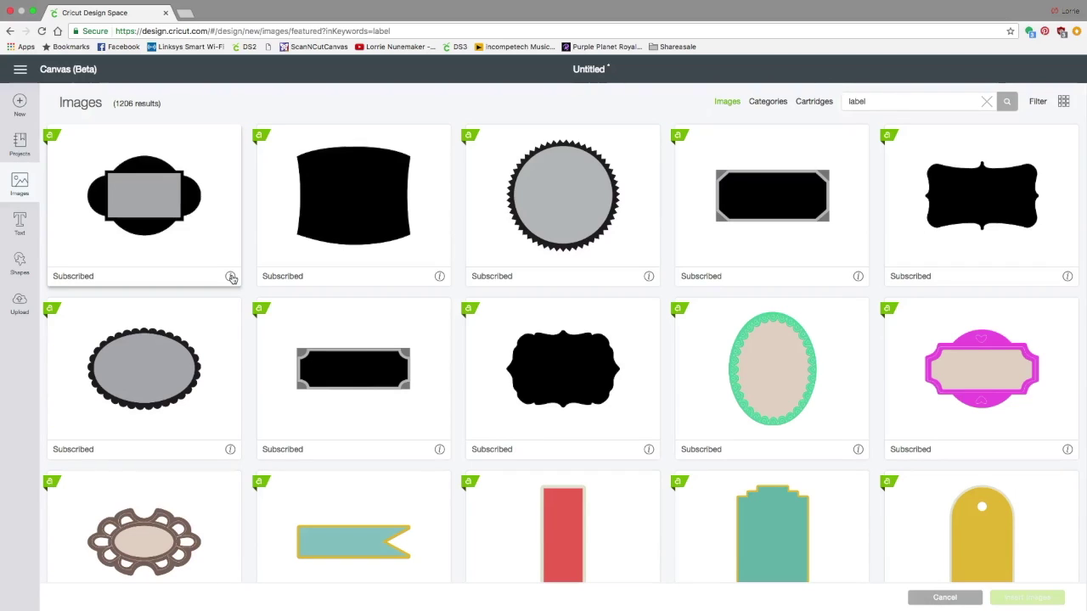
{"action": "left_click", "coordinate": [161, 178]}
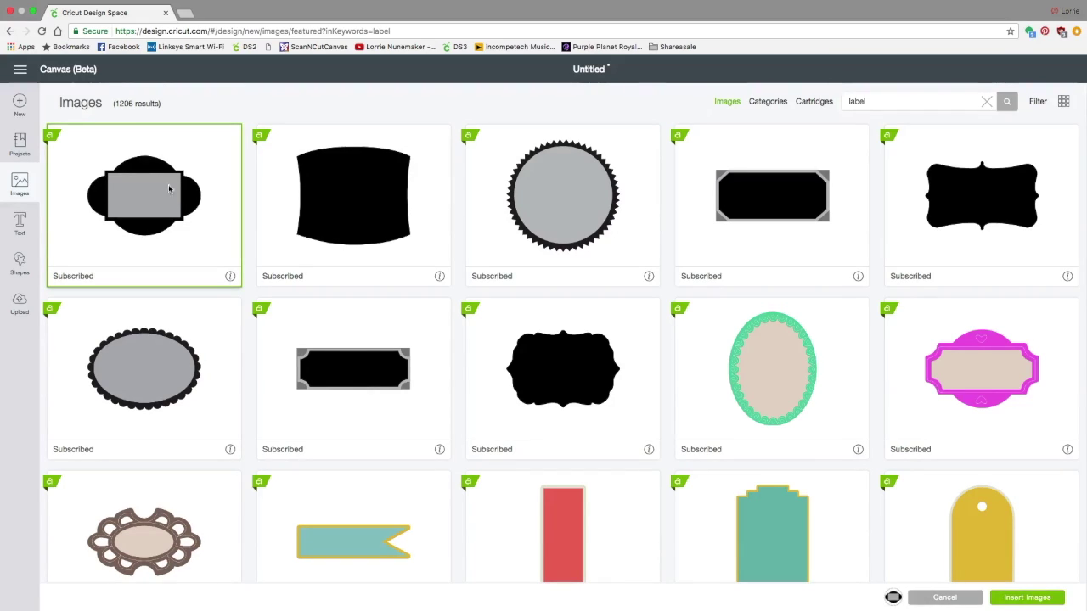
{"action": "left_click", "coordinate": [1037, 599]}
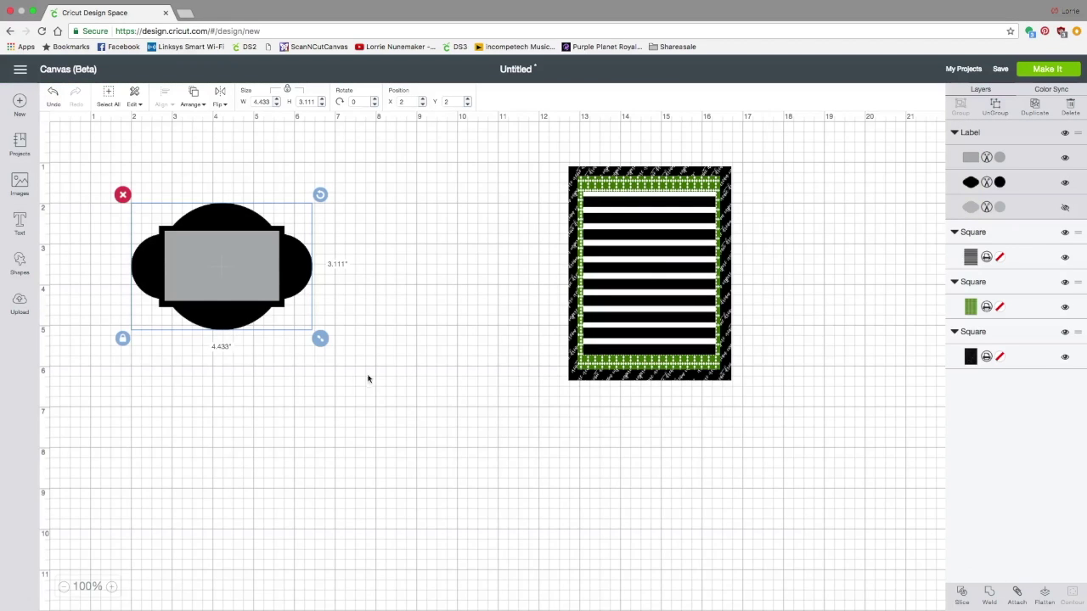
Shrink the label proportionally to about 2.89 by 2.03 inches and move it closer to the card layers.
{"action": "left_click_drag", "start_coordinate": [326, 340], "coordinate": [263, 297]}
{"action": "left_click_drag", "start_coordinate": [217, 258], "coordinate": [447, 244]}
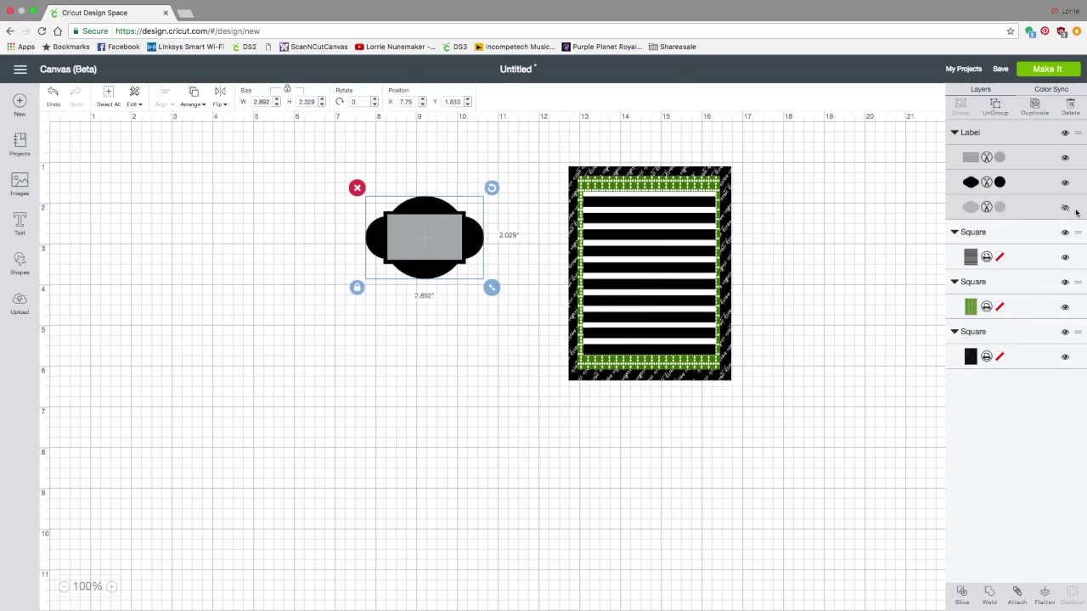
Ungroup the label, unhide its gray backing layer, and delete that layer.
{"action": "left_click", "coordinate": [996, 106]}
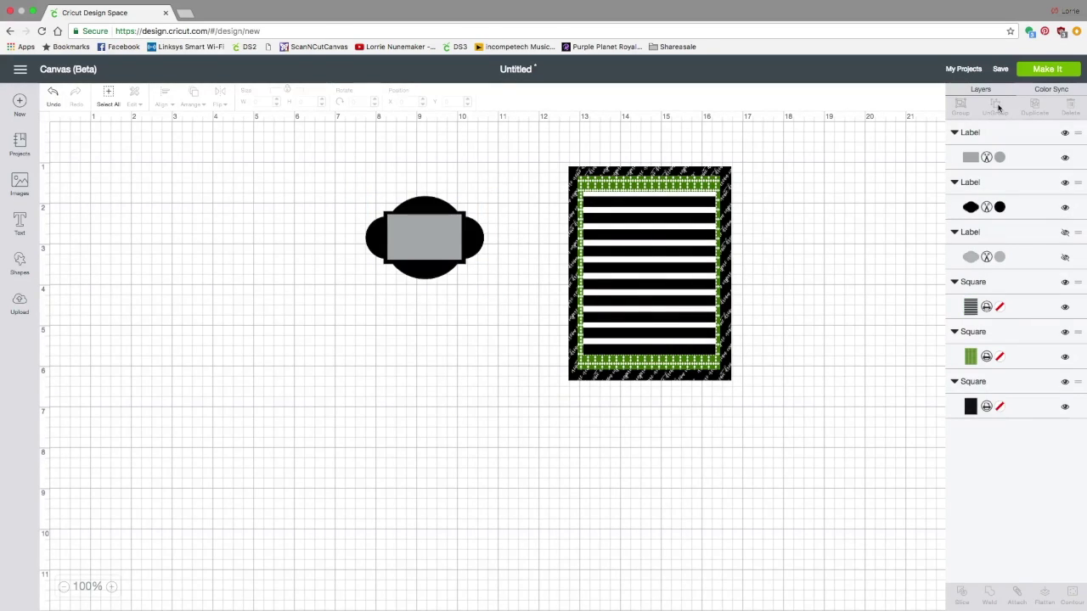
{"action": "left_click", "coordinate": [1065, 258]}
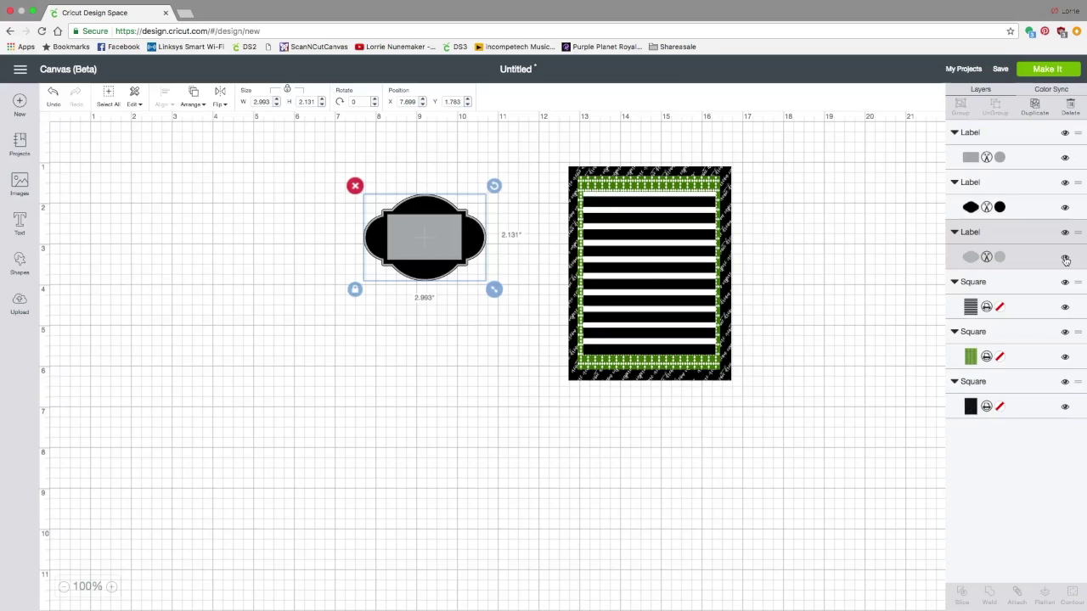
{"action": "left_click", "coordinate": [1070, 107]}
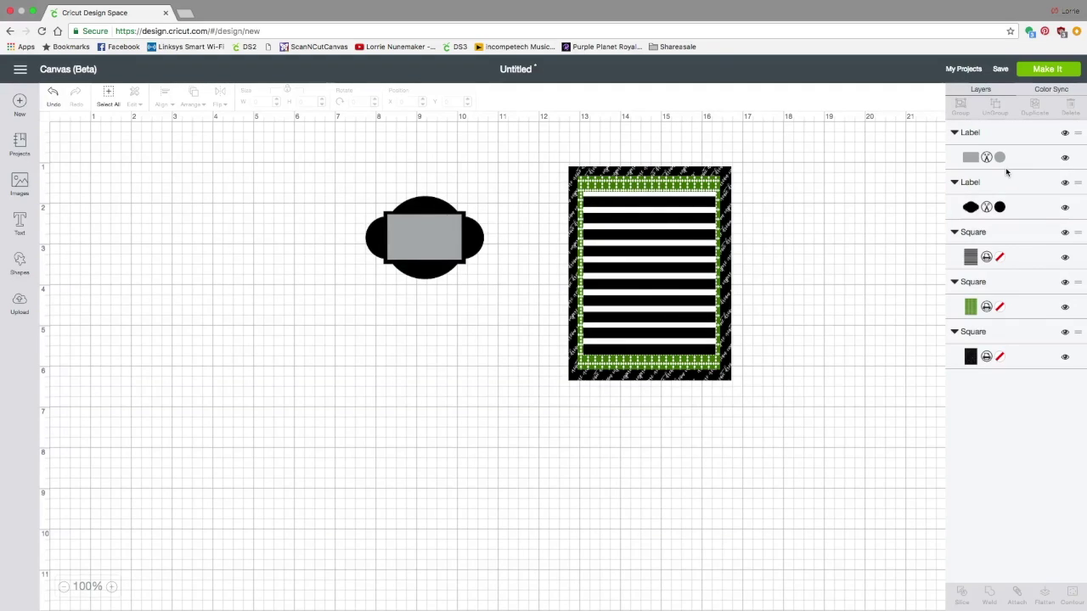
Set the black label to Print, filter the uploaded patterns to pink instead of black, and fill the label with the small rose pattern.
{"action": "left_click", "coordinate": [479, 241]}
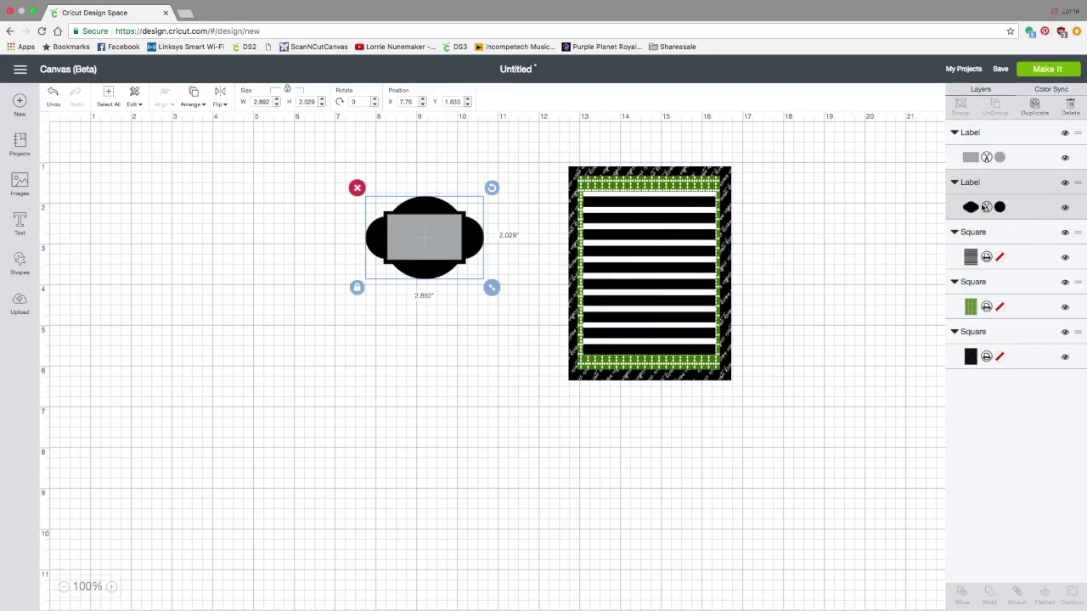
{"action": "left_click", "coordinate": [971, 211]}
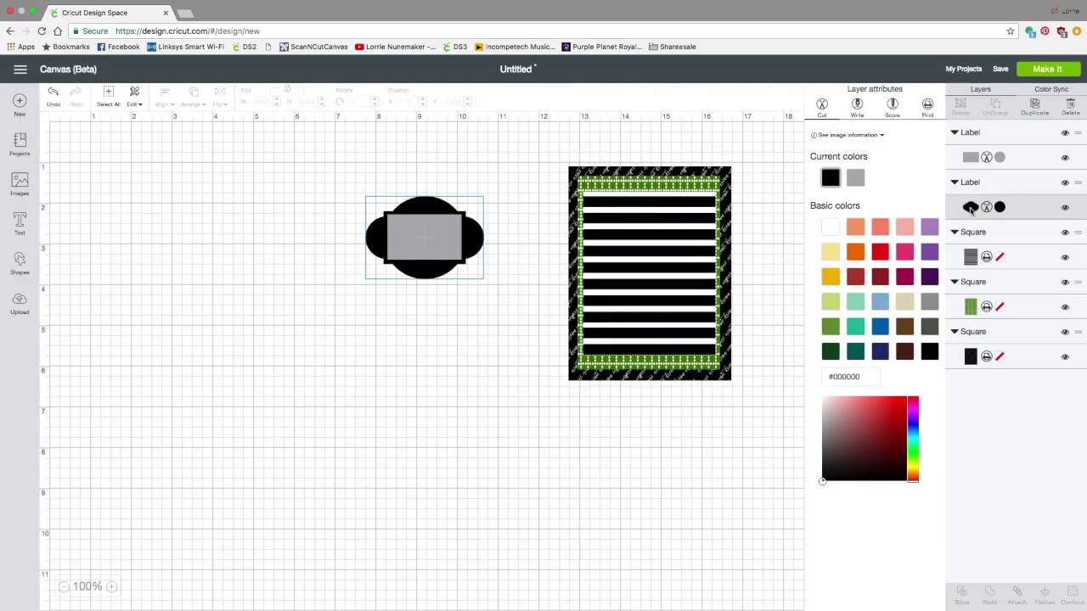
{"action": "left_click", "coordinate": [928, 109]}
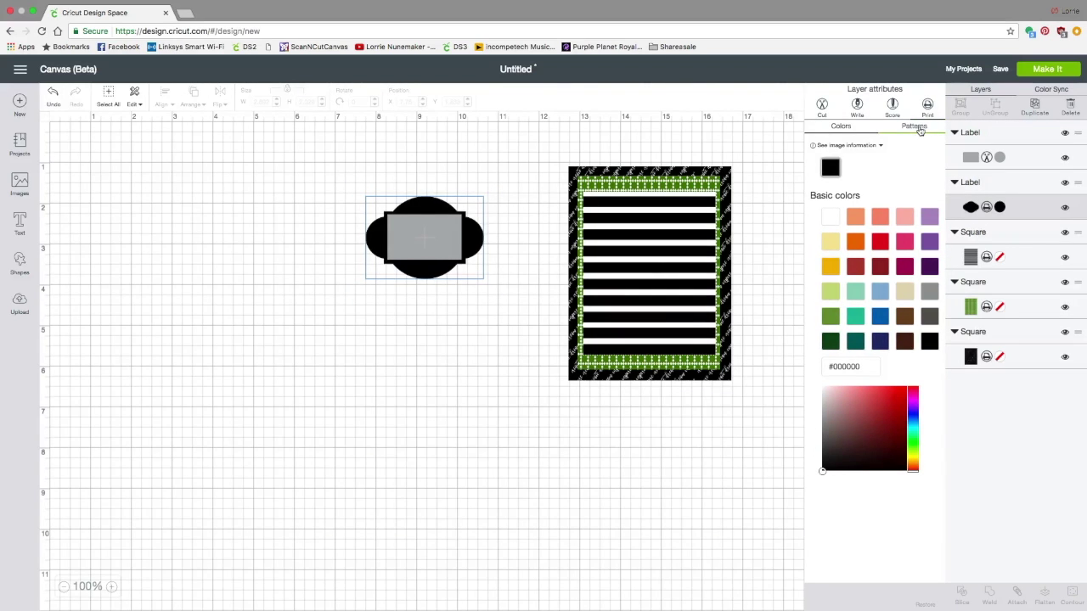
{"action": "left_click", "coordinate": [917, 127]}
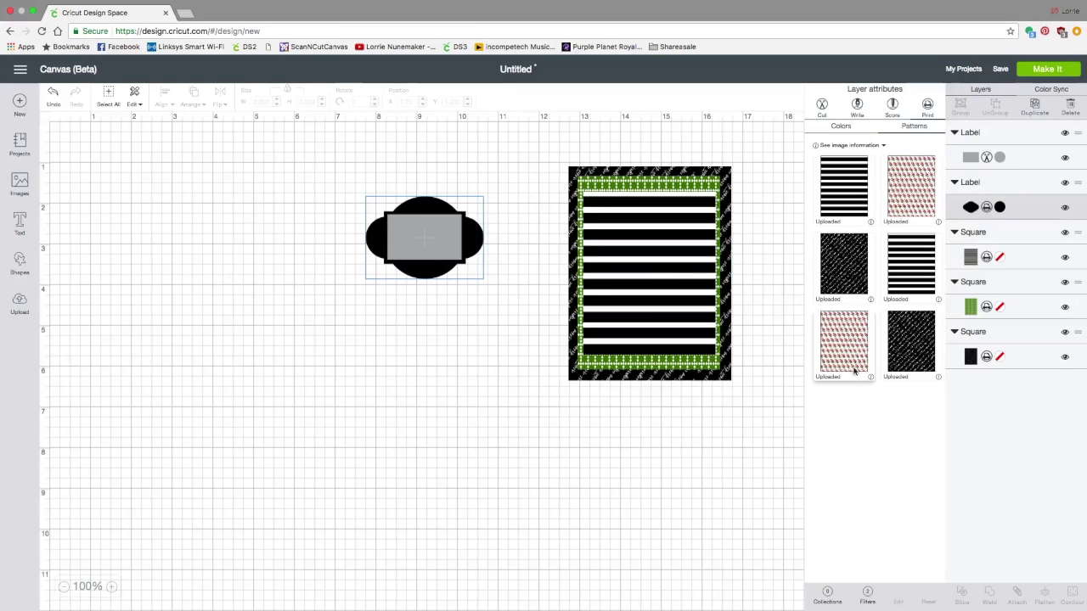
{"action": "left_click", "coordinate": [868, 594]}
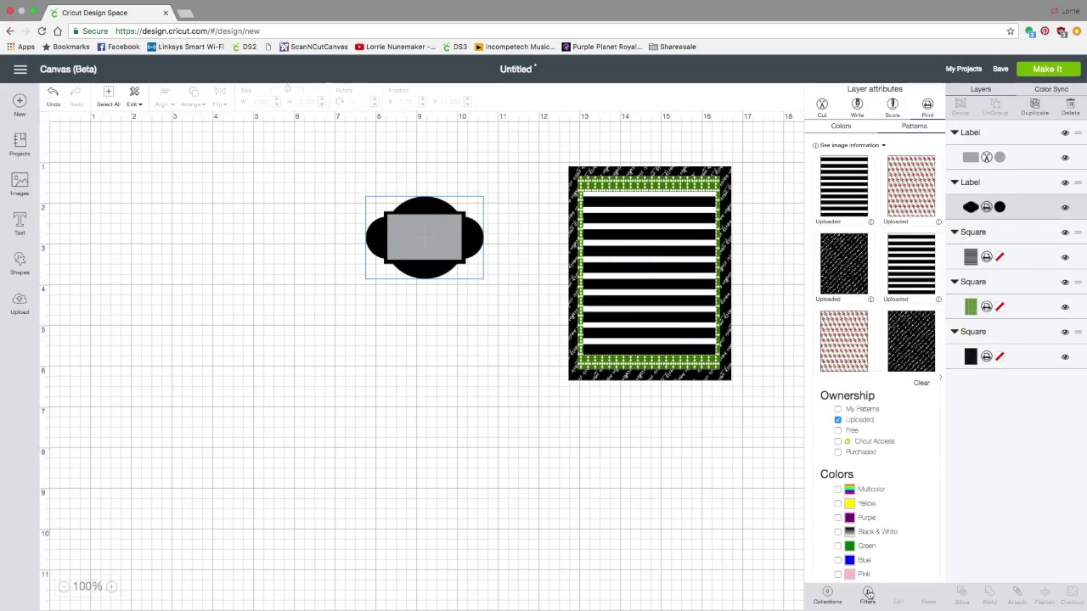
{"action": "scroll", "coordinate": [868, 561], "scroll_direction": "down", "scroll_amount": 3}
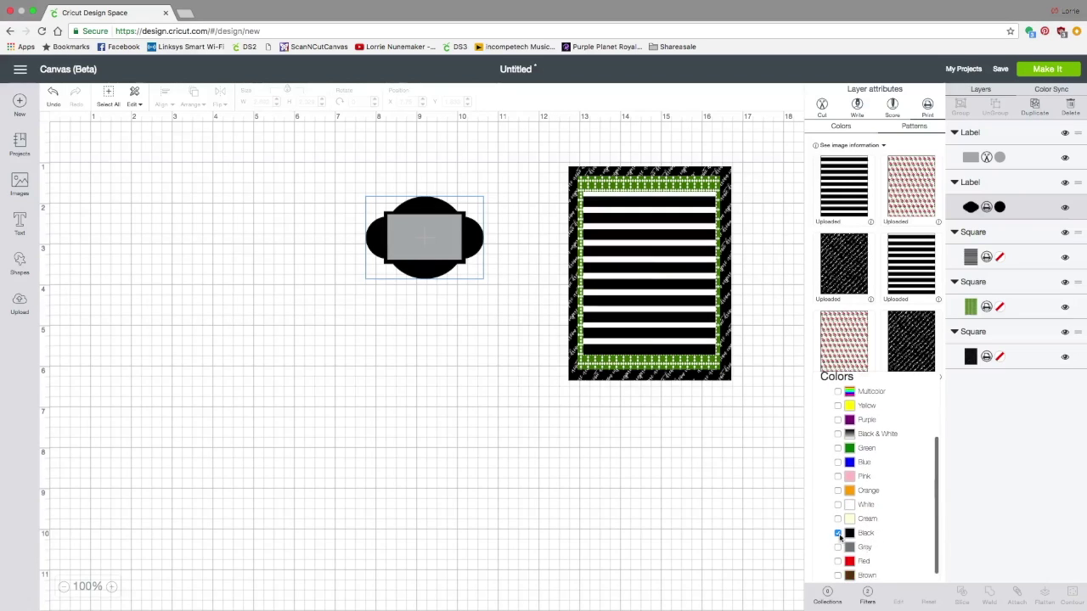
{"action": "left_click", "coordinate": [837, 538]}
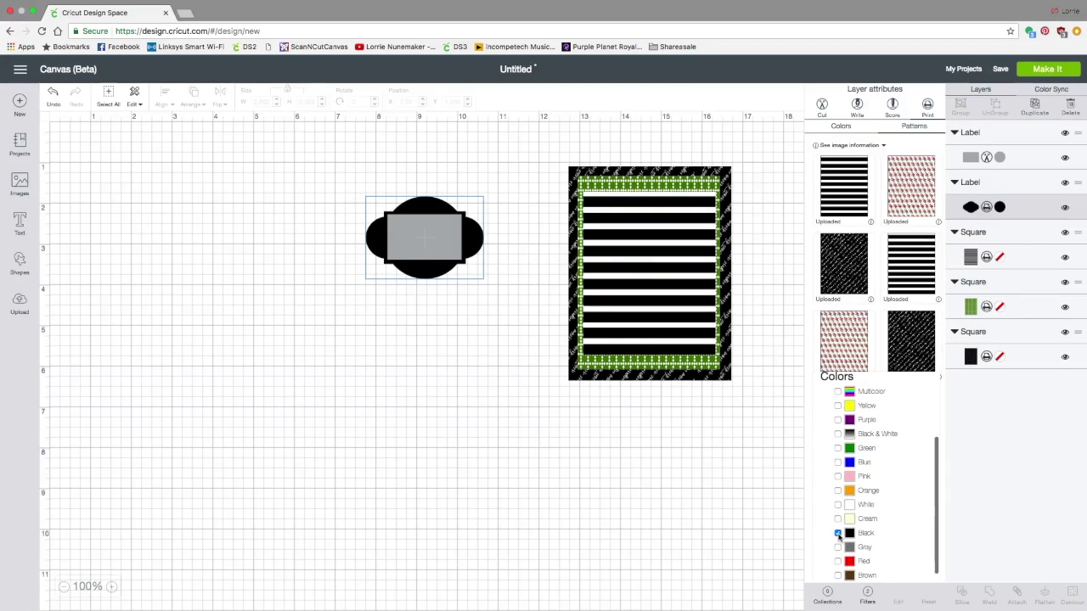
{"action": "left_click", "coordinate": [838, 478]}
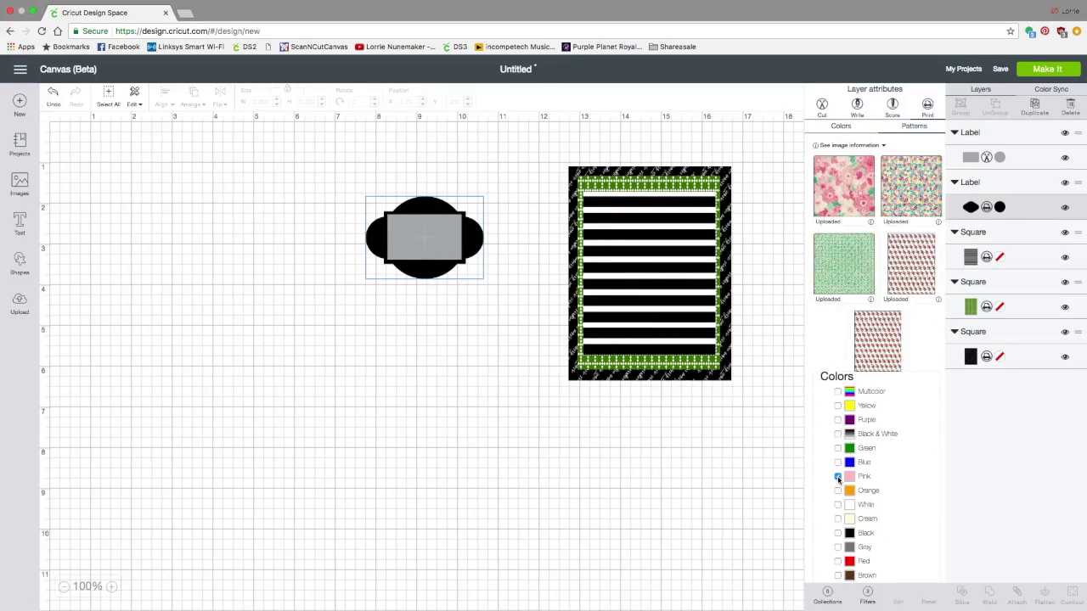
{"action": "left_click", "coordinate": [881, 343]}
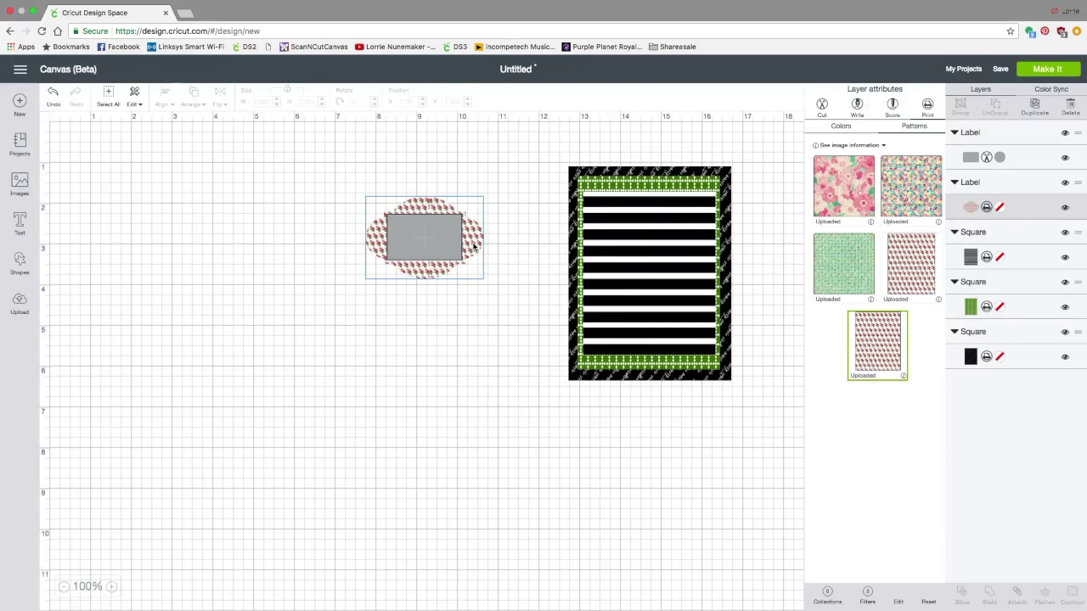
Scale the label's rose pattern to 180 and move the label onto the middle of the striped card layer.
{"action": "left_click", "coordinate": [897, 602]}
{"action": "left_click_drag", "start_coordinate": [705, 165], "coordinate": [716, 164]}
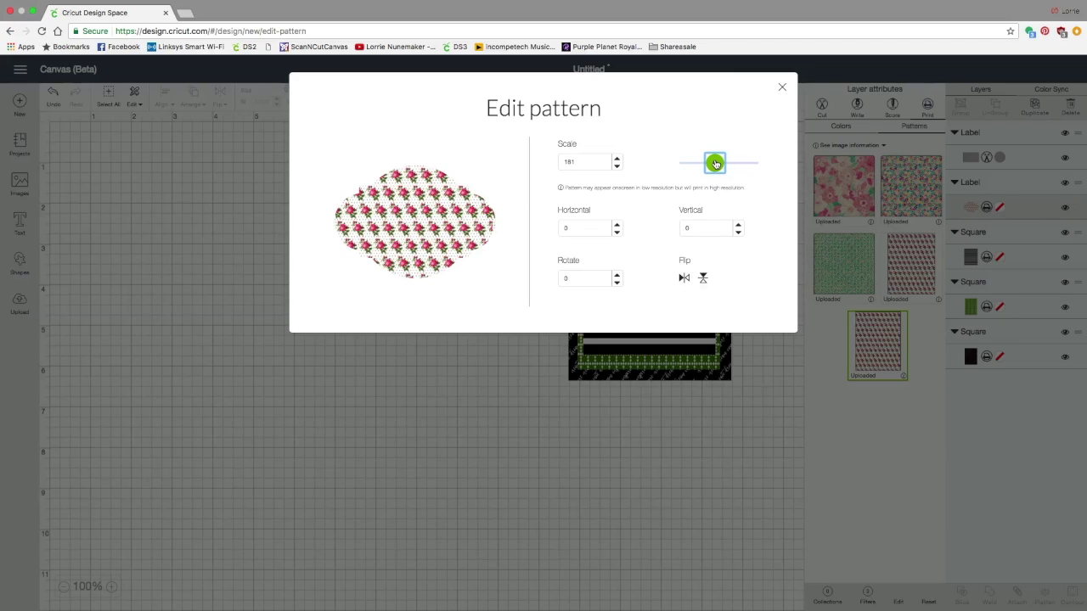
{"action": "left_click", "coordinate": [617, 168]}
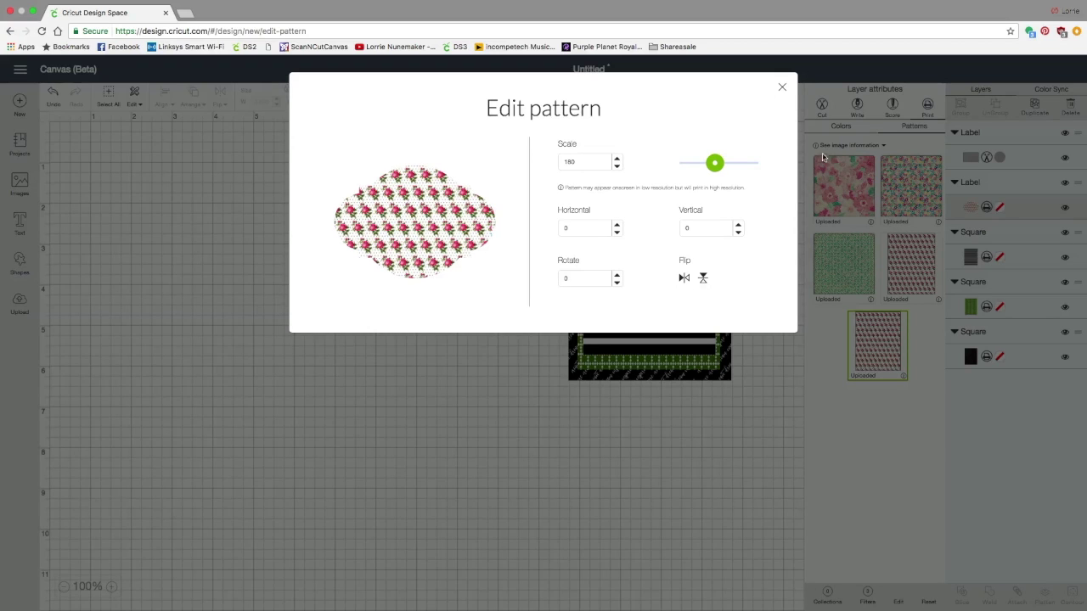
{"action": "left_click", "coordinate": [782, 88]}
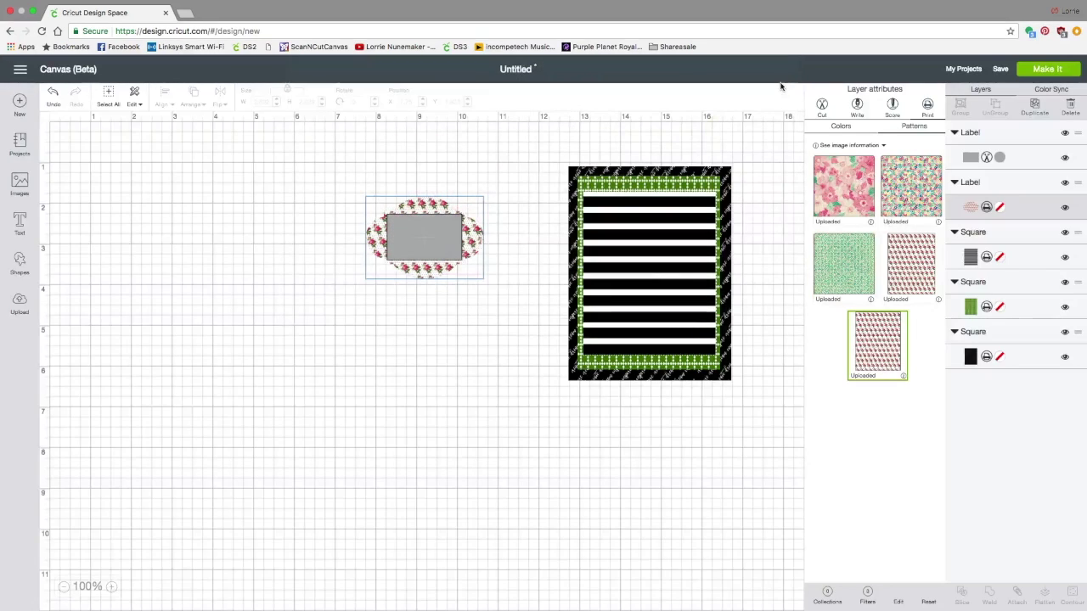
{"action": "left_click_drag", "start_coordinate": [480, 246], "coordinate": [719, 278]}
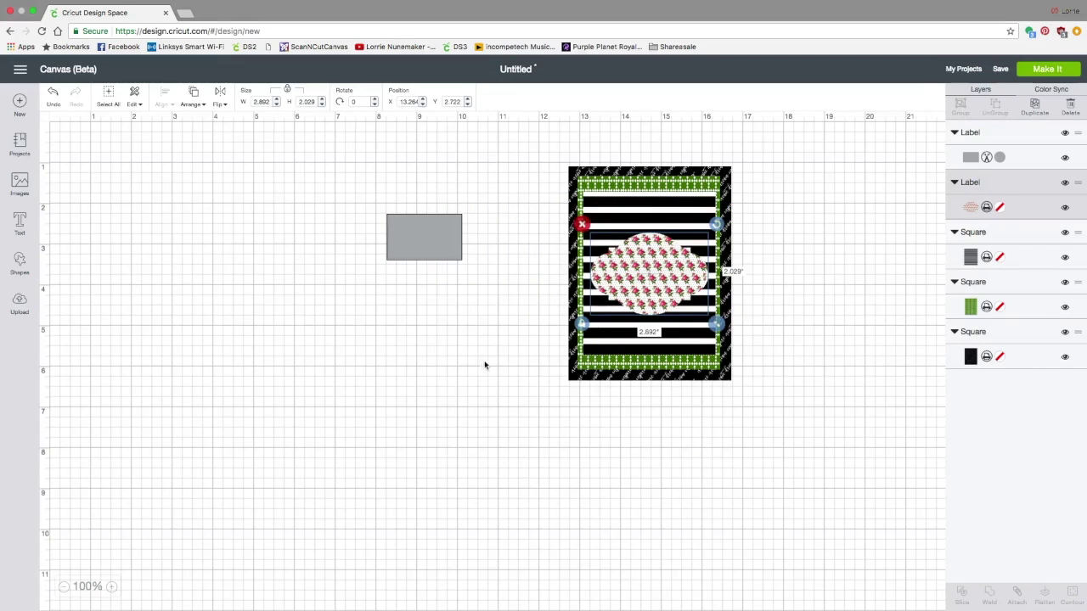
Recolor the gray label rectangle to magenta #E43189 and move it to an empty area beside the card.
{"action": "left_click", "coordinate": [437, 249]}
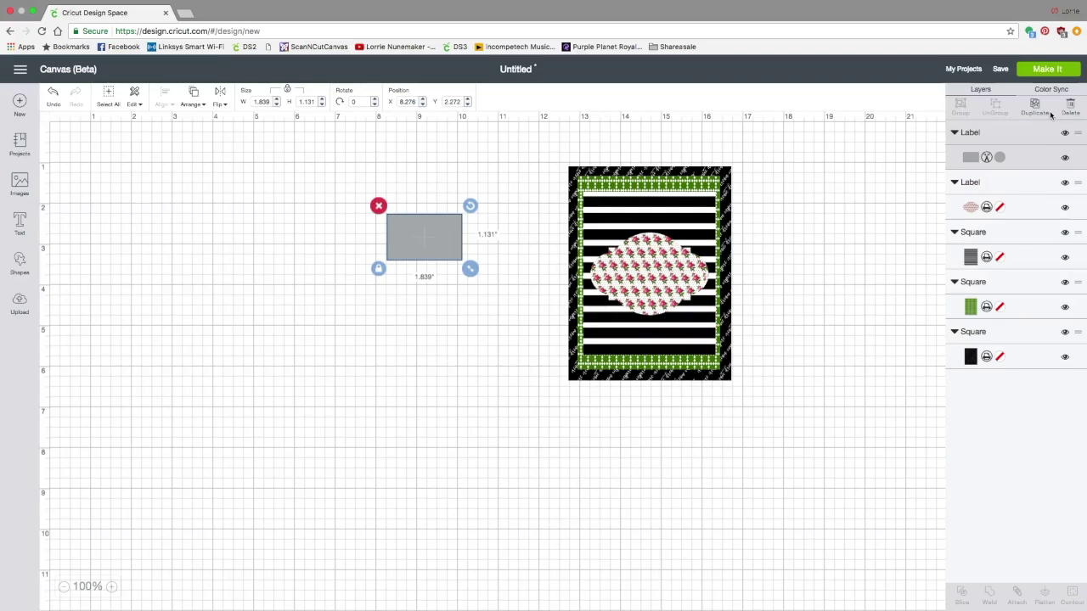
{"action": "left_click", "coordinate": [971, 160]}
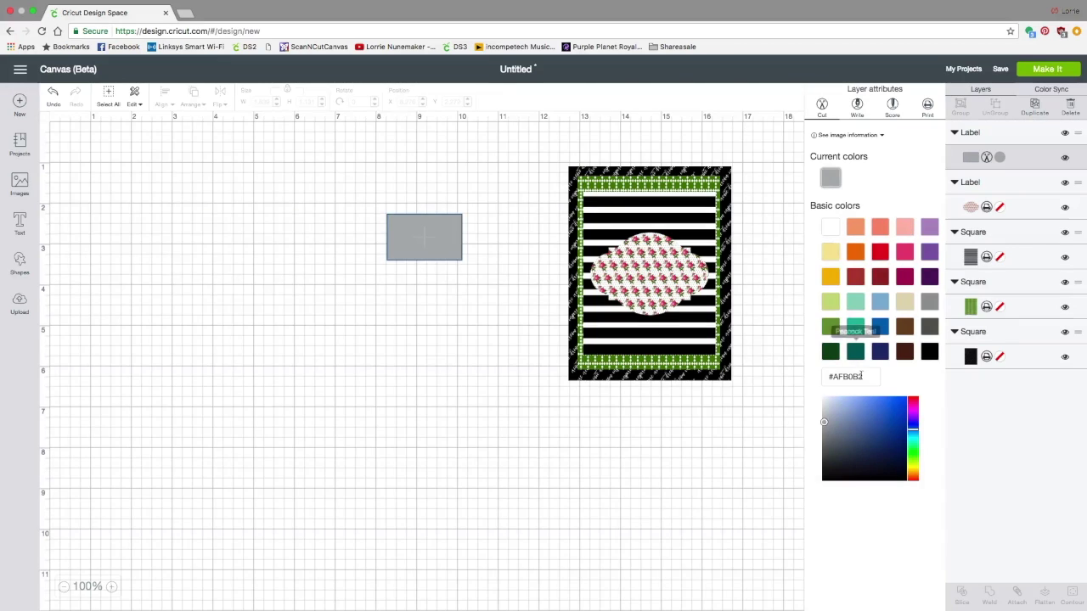
{"action": "left_click_drag", "start_coordinate": [864, 376], "coordinate": [822, 376]}
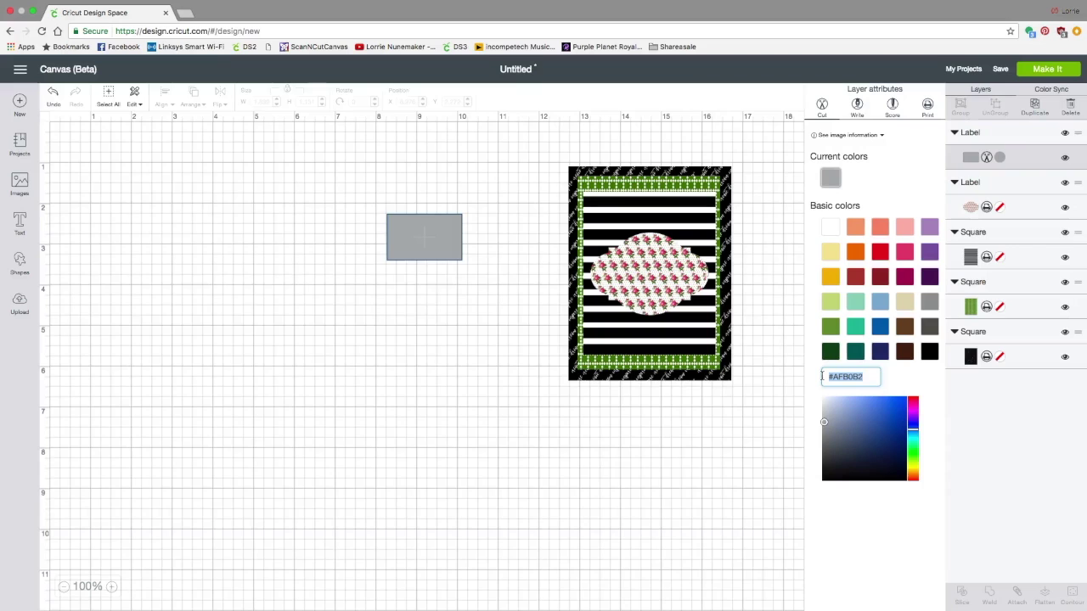
{"action": "type", "text": "E"}
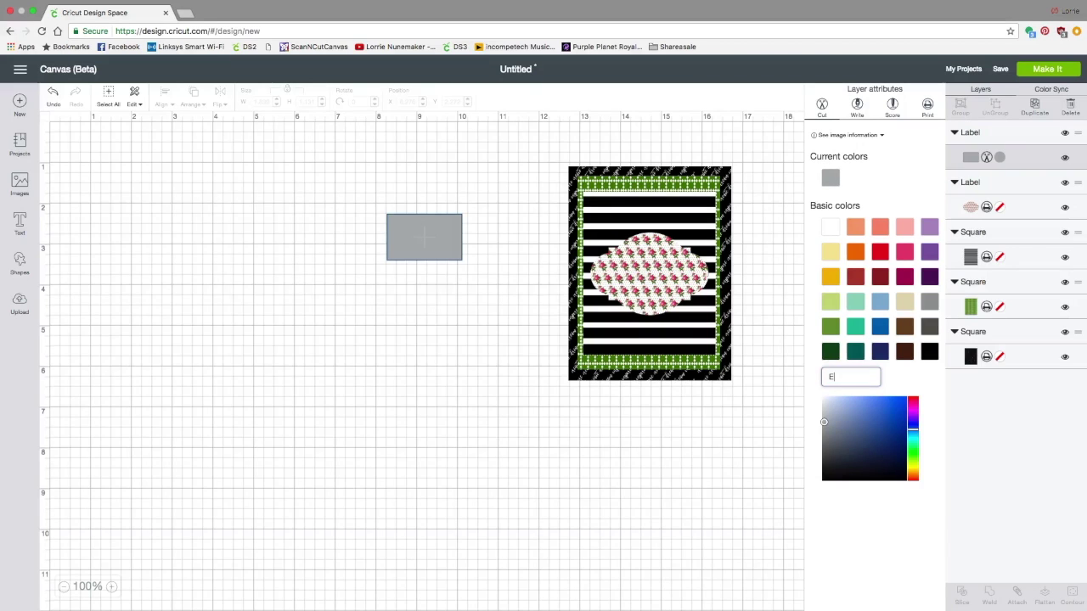
{"action": "type", "text": "63"}
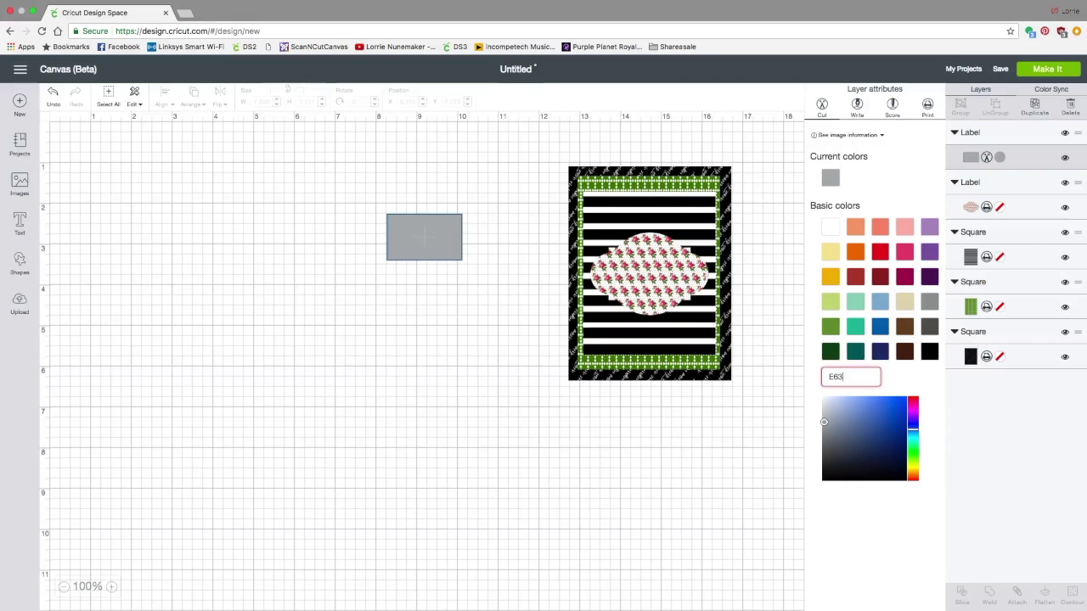
{"action": "type", "text": "28b"}
{"action": "left_click", "coordinate": [888, 405]}
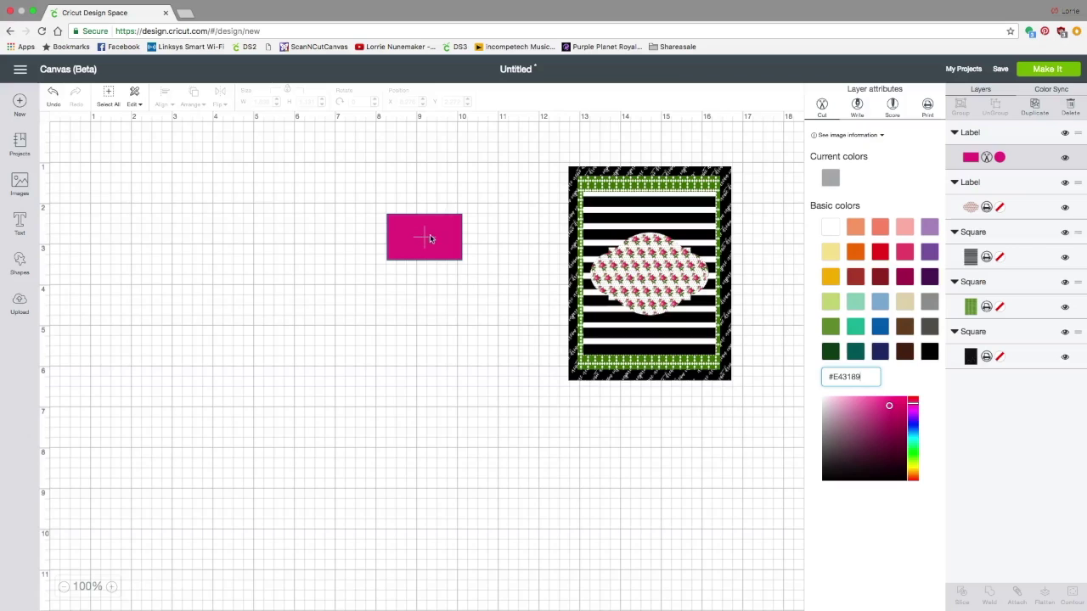
{"action": "left_click_drag", "start_coordinate": [433, 240], "coordinate": [414, 270]}
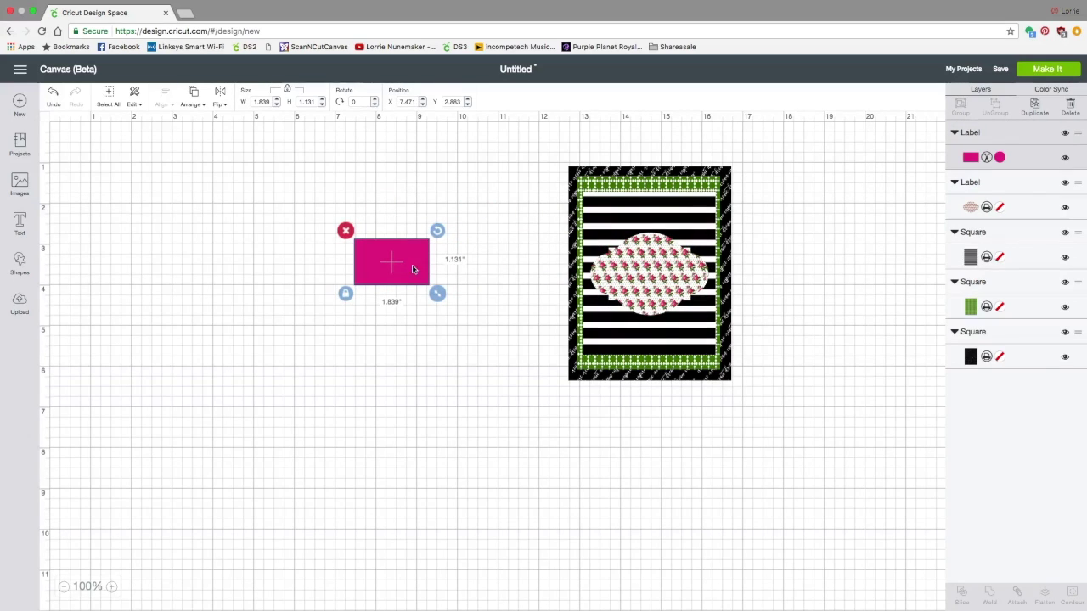
Add the text "HELLO" in Cricut Sans and fit it inside the magenta rectangle.
{"action": "left_click", "coordinate": [20, 223]}
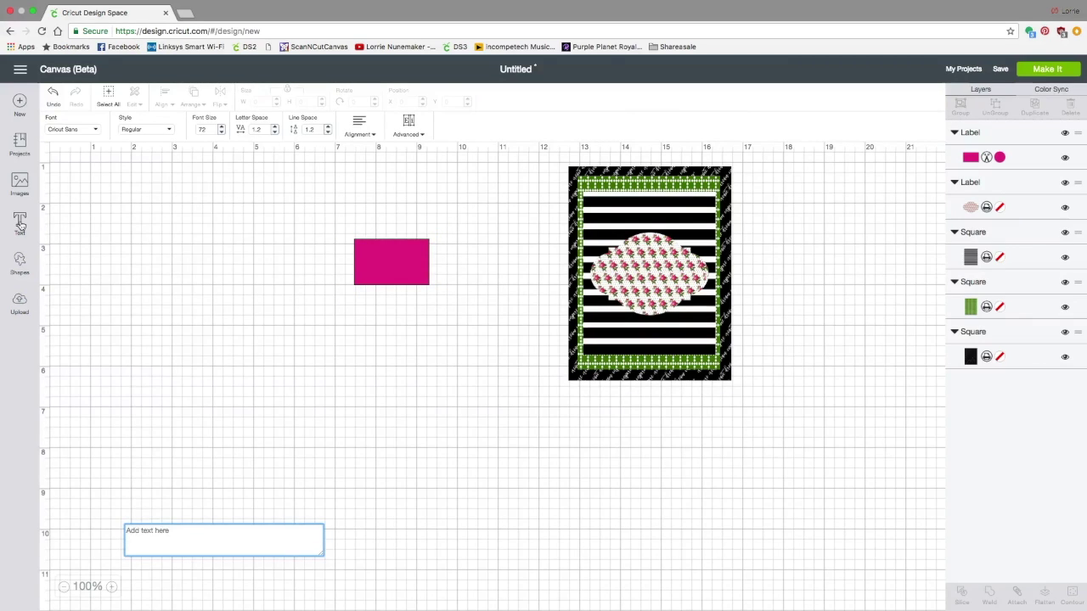
{"action": "type", "text": "HELLO"}
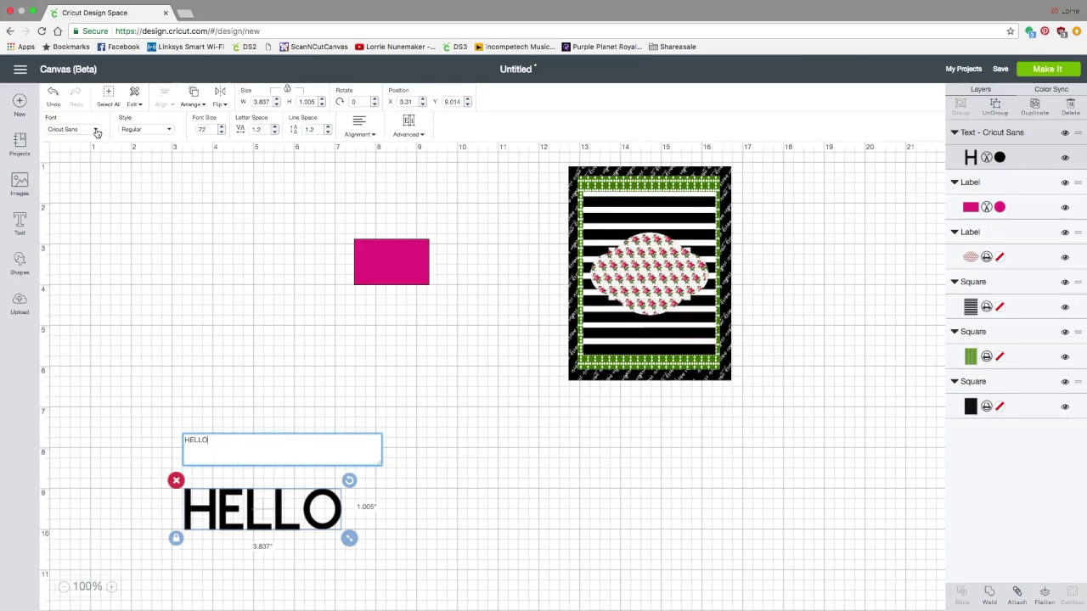
{"action": "left_click", "coordinate": [97, 132]}
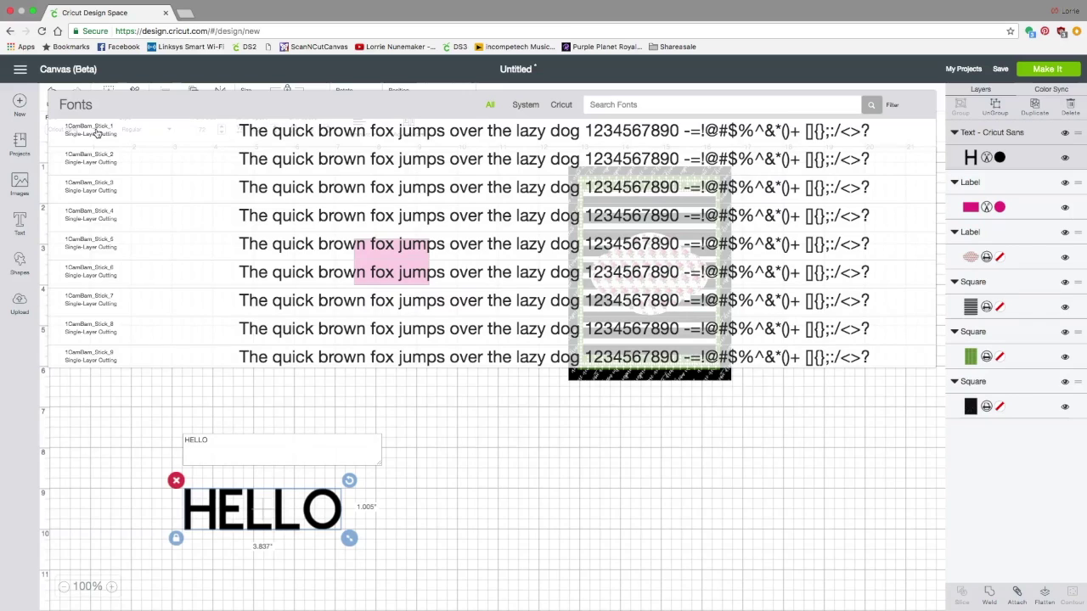
{"action": "left_click", "coordinate": [552, 472]}
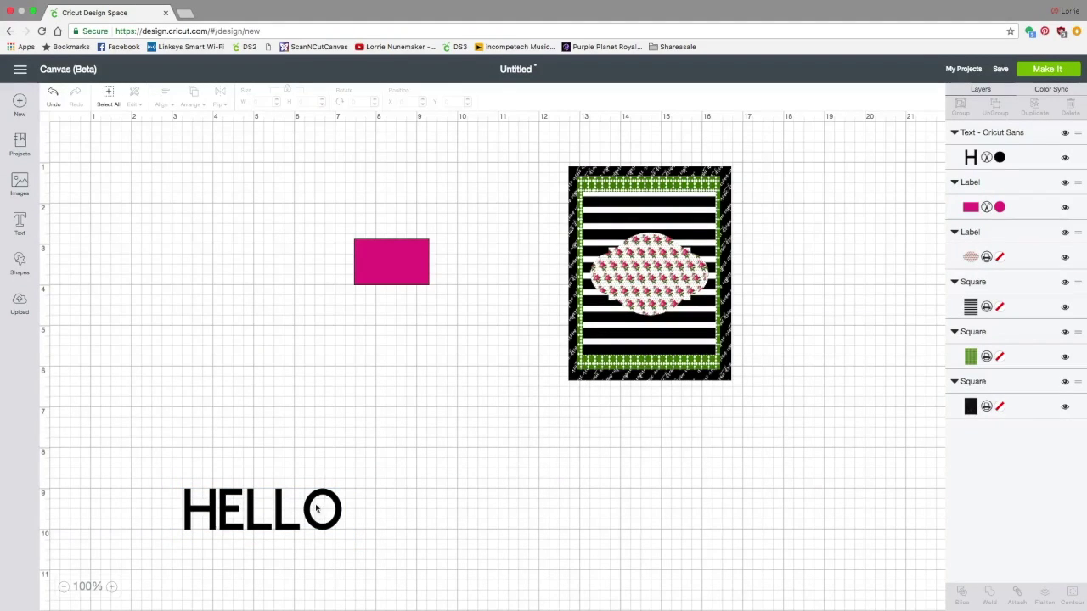
{"action": "left_click_drag", "start_coordinate": [316, 508], "coordinate": [413, 270]}
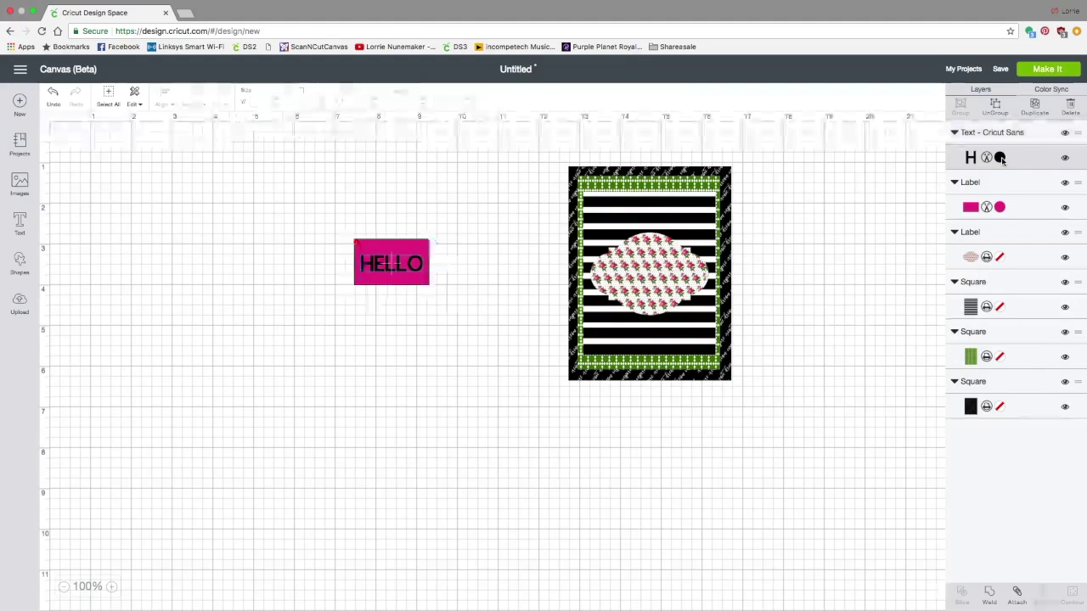
Color the HELLO text white and center it on the magenta rectangle.
{"action": "left_click", "coordinate": [1001, 158]}
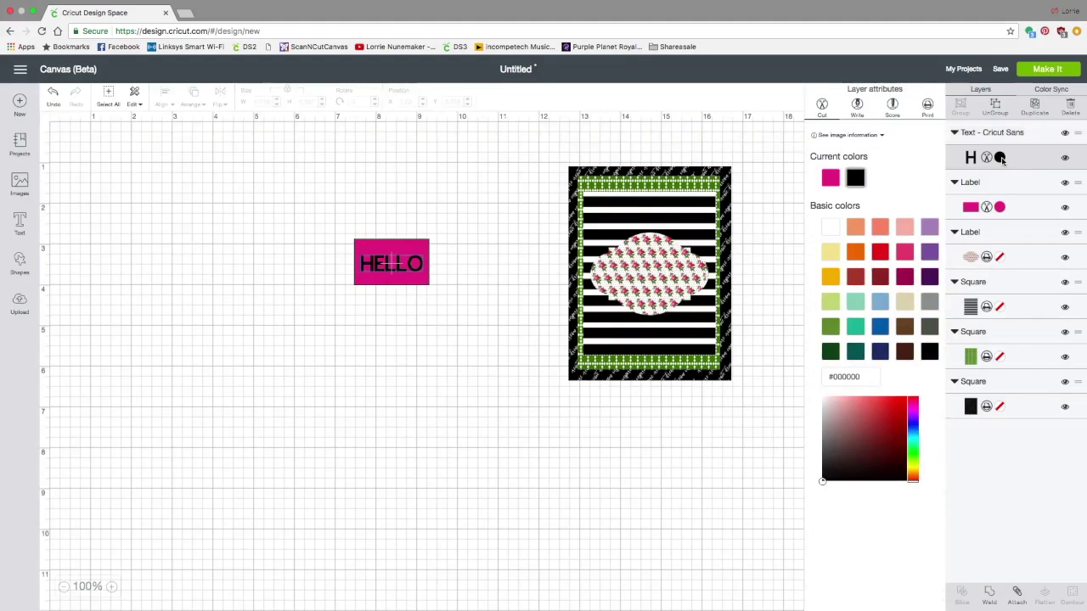
{"action": "left_click", "coordinate": [833, 231]}
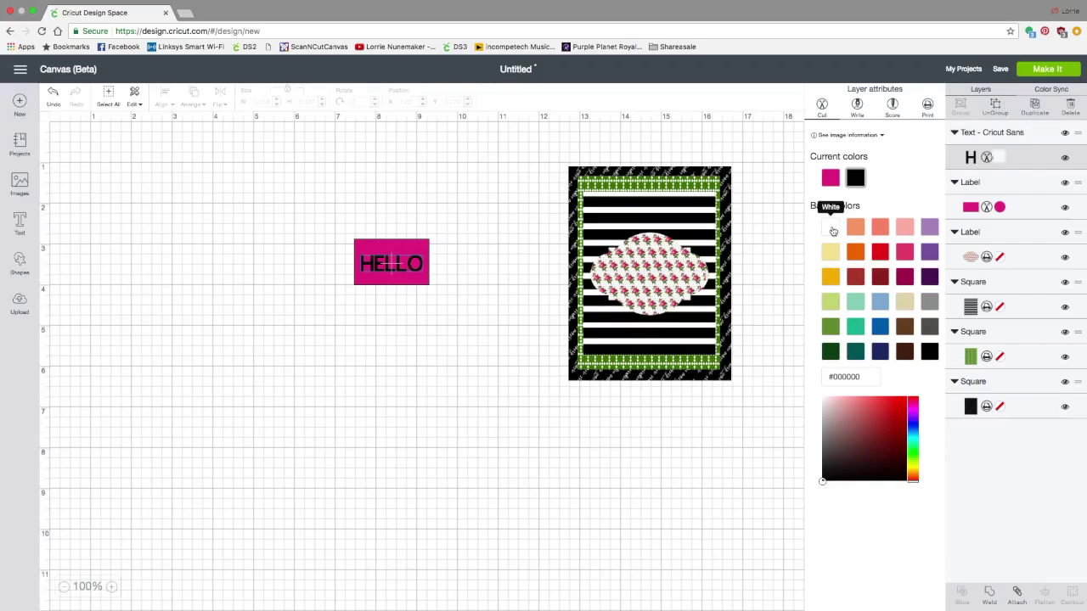
{"action": "left_click", "coordinate": [365, 302]}
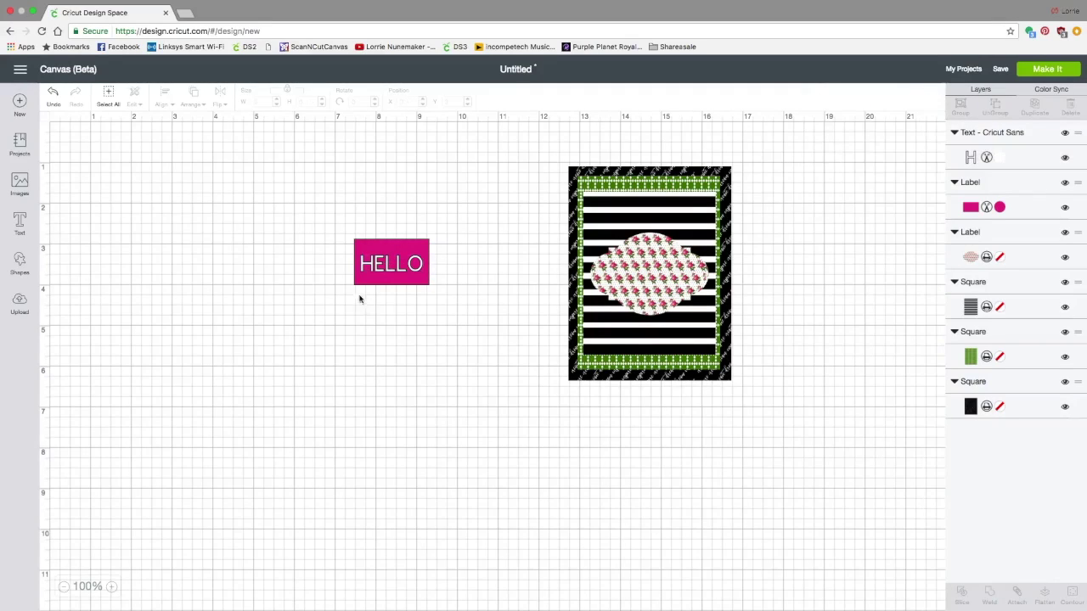
{"action": "left_click_drag", "start_coordinate": [328, 204], "coordinate": [459, 306]}
{"action": "left_click", "coordinate": [172, 105]}
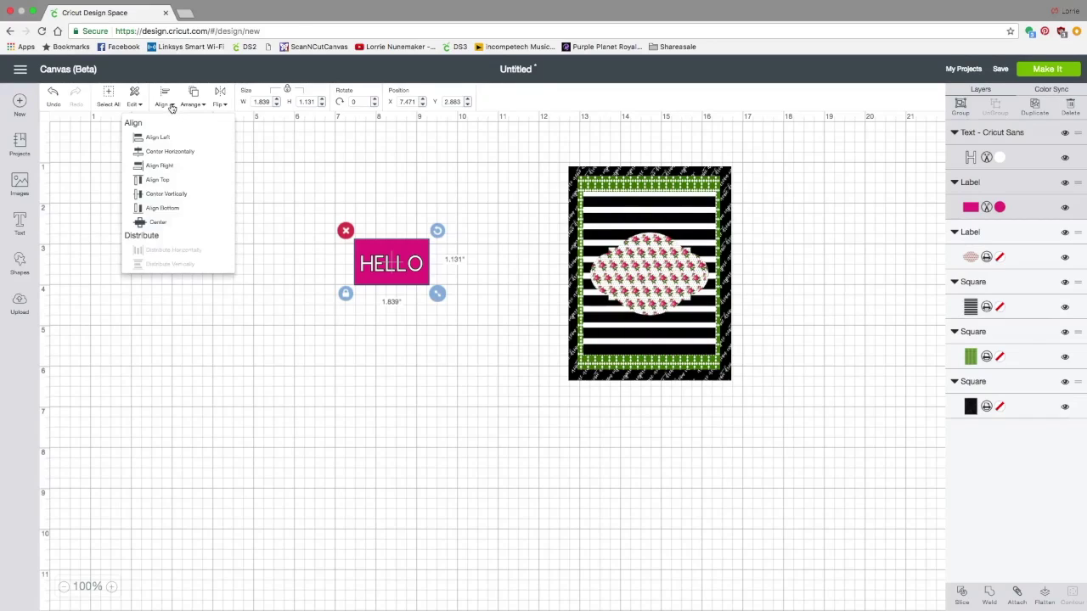
{"action": "left_click", "coordinate": [163, 225]}
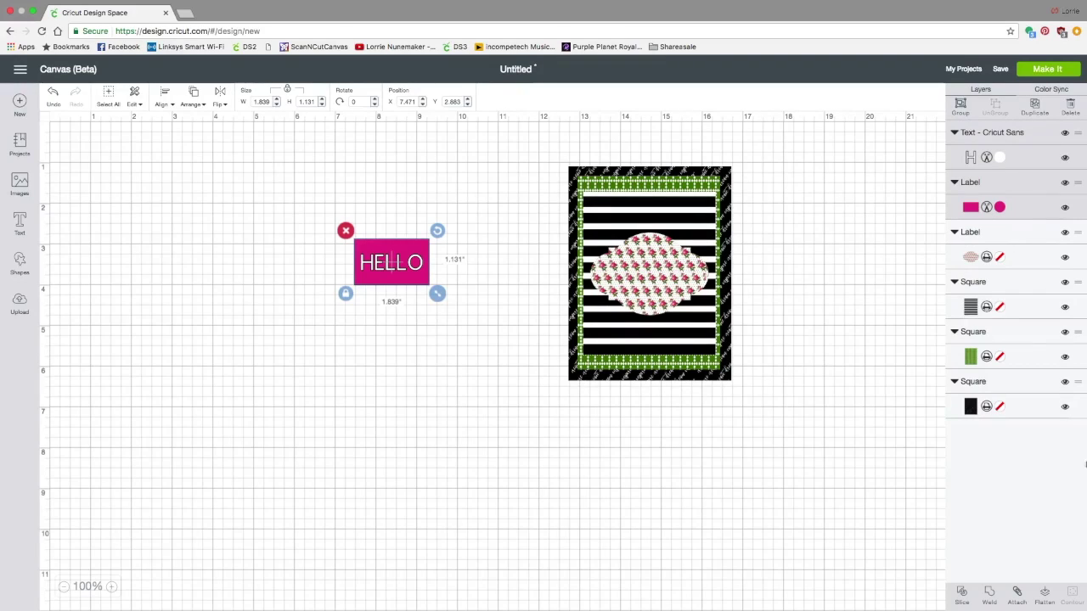
Flatten the HELLO text and magenta rectangle into one printable image and place it in the middle of the rose label.
{"action": "left_click", "coordinate": [1046, 594]}
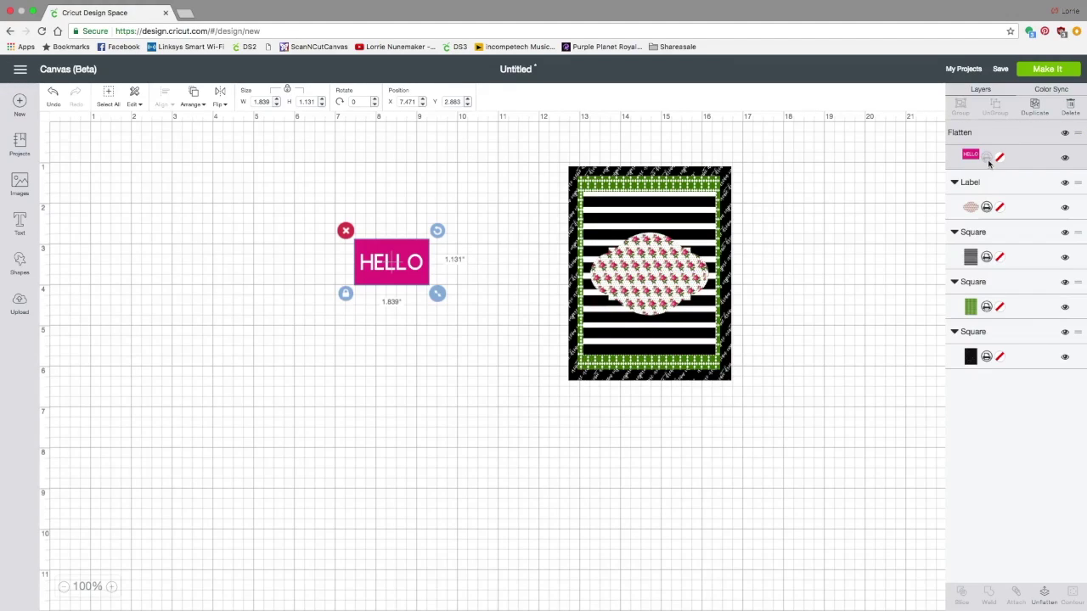
{"action": "left_click_drag", "start_coordinate": [425, 281], "coordinate": [680, 293]}
{"action": "left_click", "coordinate": [740, 486]}
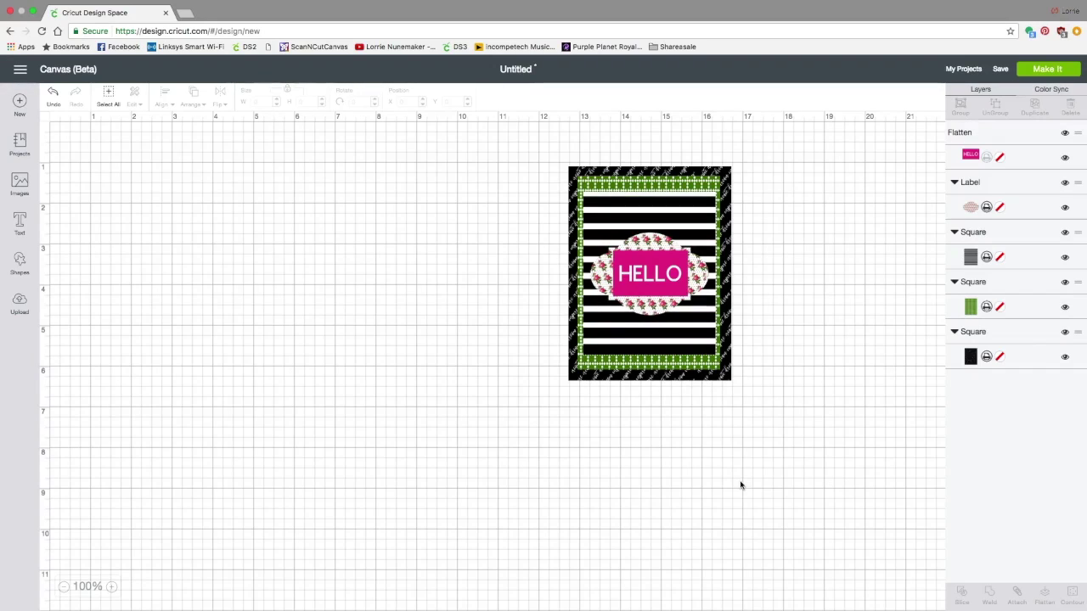
Send the project to the mat preview and examine the layout of the second mat.
{"action": "left_click", "coordinate": [1046, 71]}
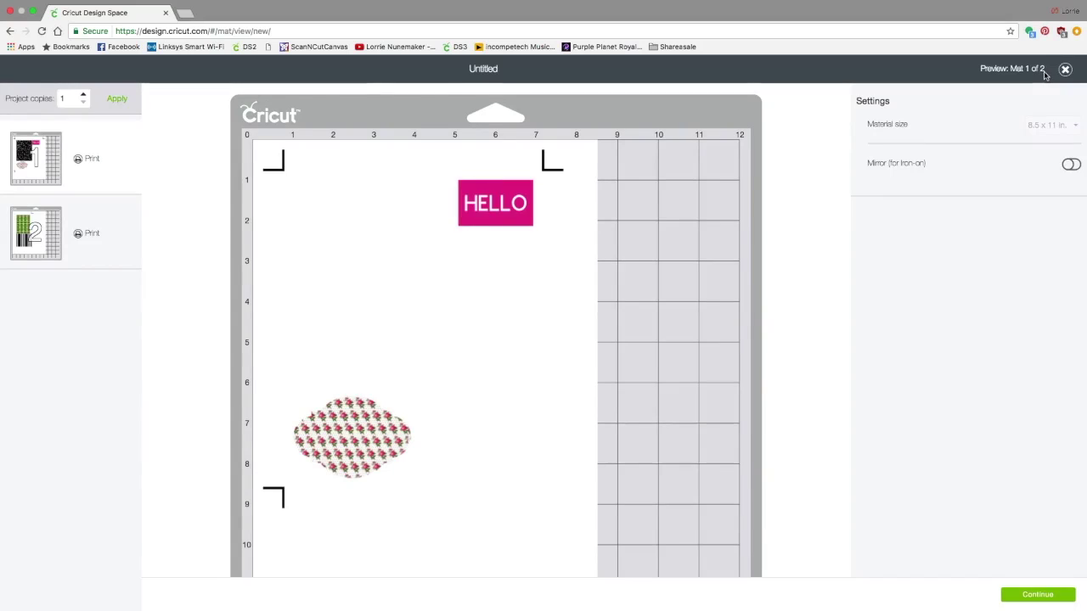
{"action": "left_click", "coordinate": [114, 218]}
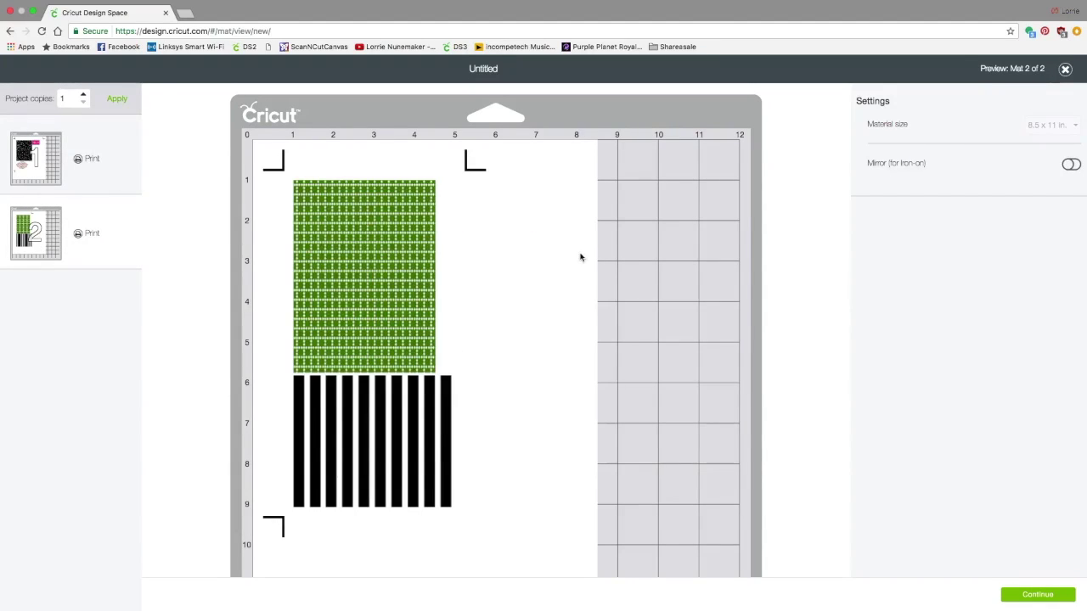
{"action": "scroll", "coordinate": [501, 410], "scroll_direction": "down", "scroll_amount": 3}
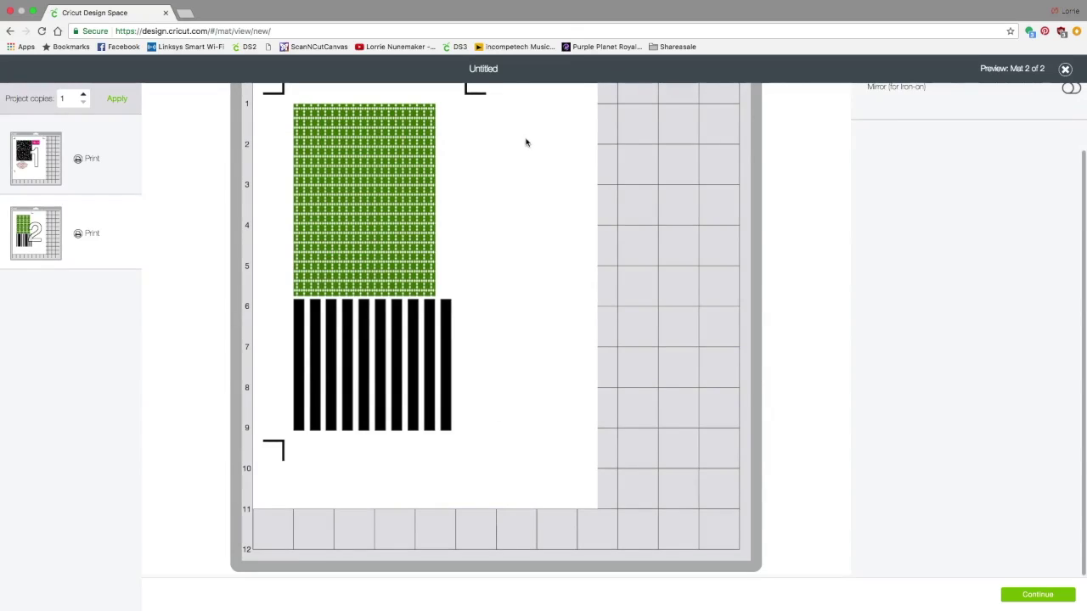
Compare the layouts of the first and second mats in the preview, finishing on the first mat.
{"action": "scroll", "coordinate": [495, 405], "scroll_direction": "up", "scroll_amount": 2}
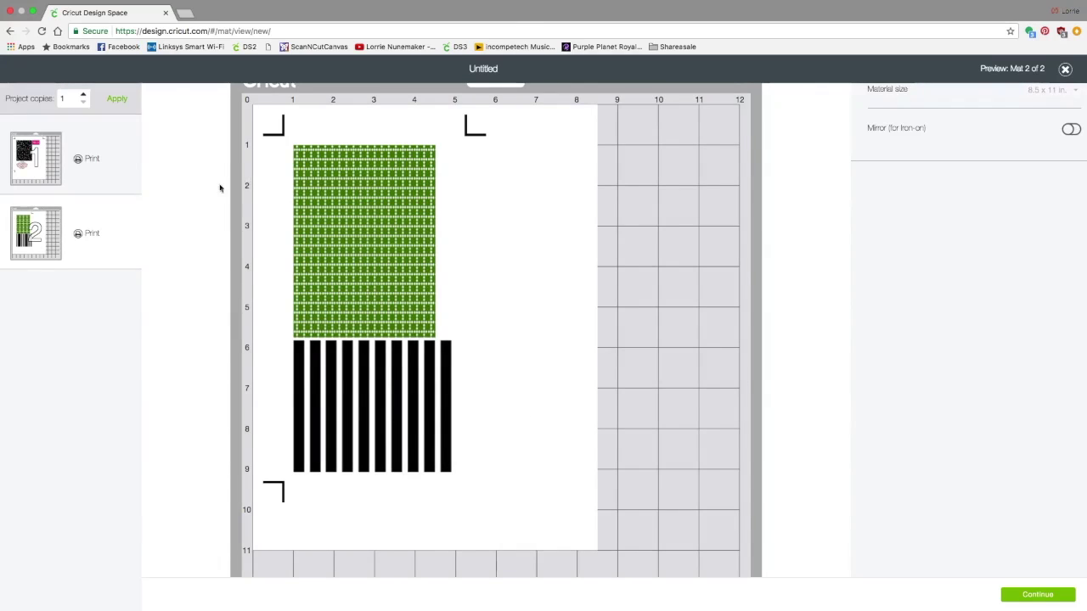
{"action": "left_click", "coordinate": [101, 163]}
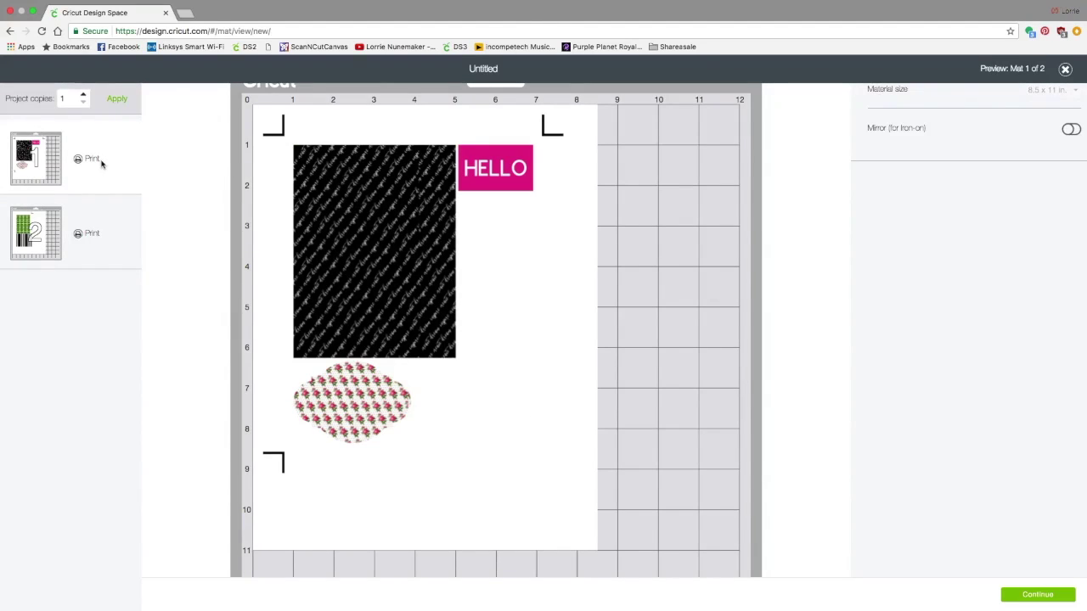
{"action": "left_click", "coordinate": [109, 227]}
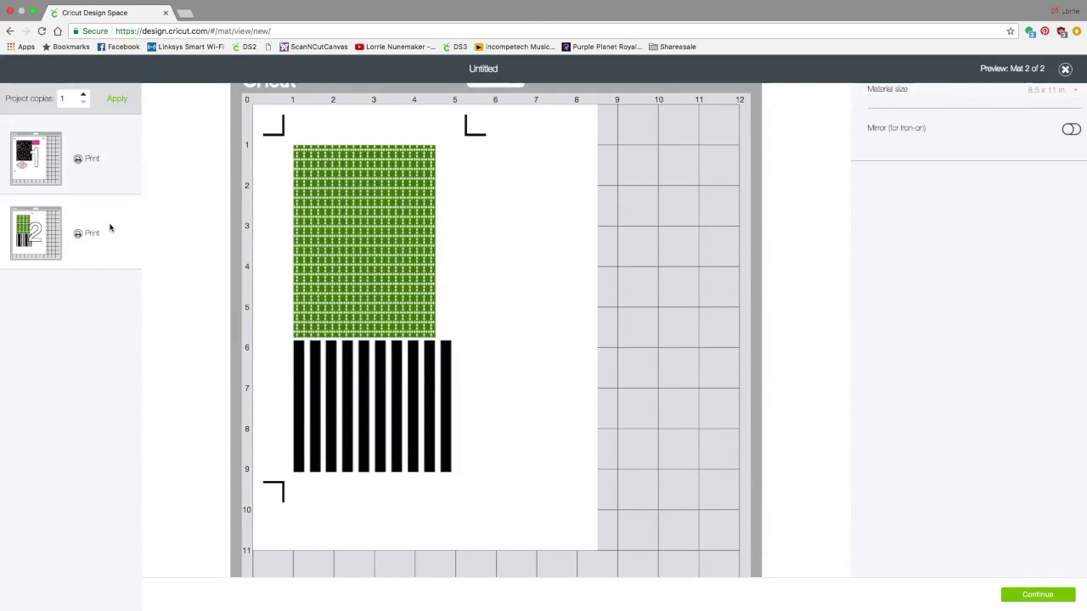
{"action": "left_click", "coordinate": [120, 159]}
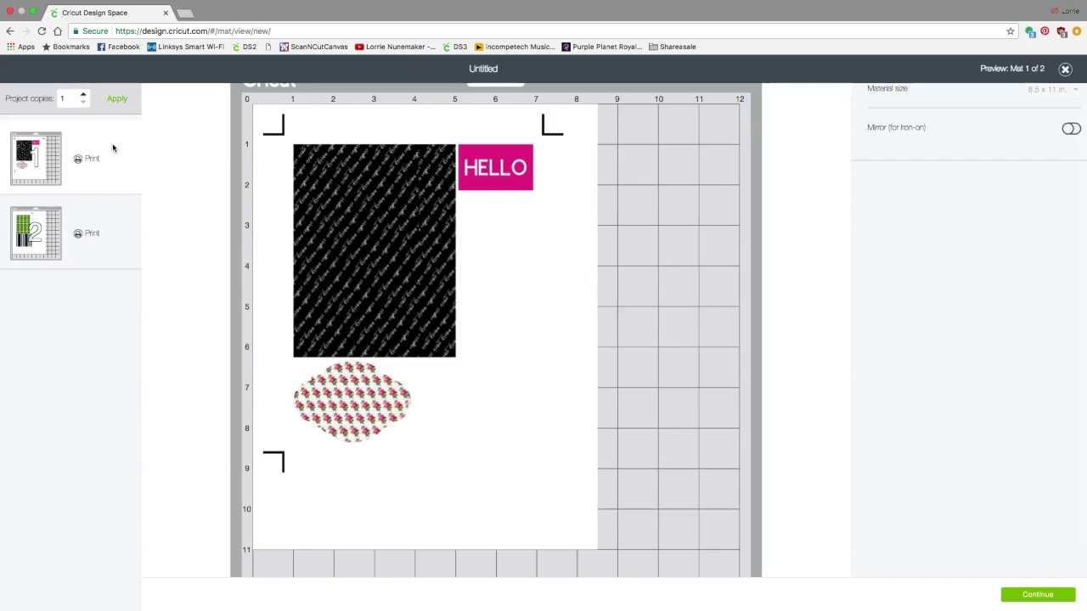
Continue from the mat preview to the cutting setup and connect the ExploreAir2 Bluetooth machine.
{"action": "left_click", "coordinate": [1032, 597]}
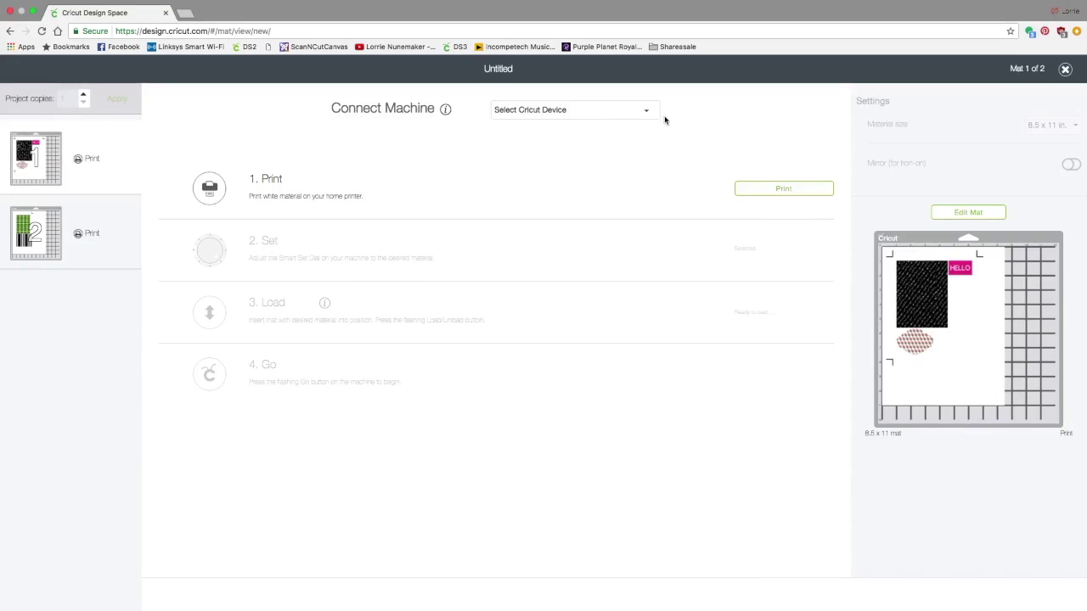
{"action": "left_click", "coordinate": [647, 115]}
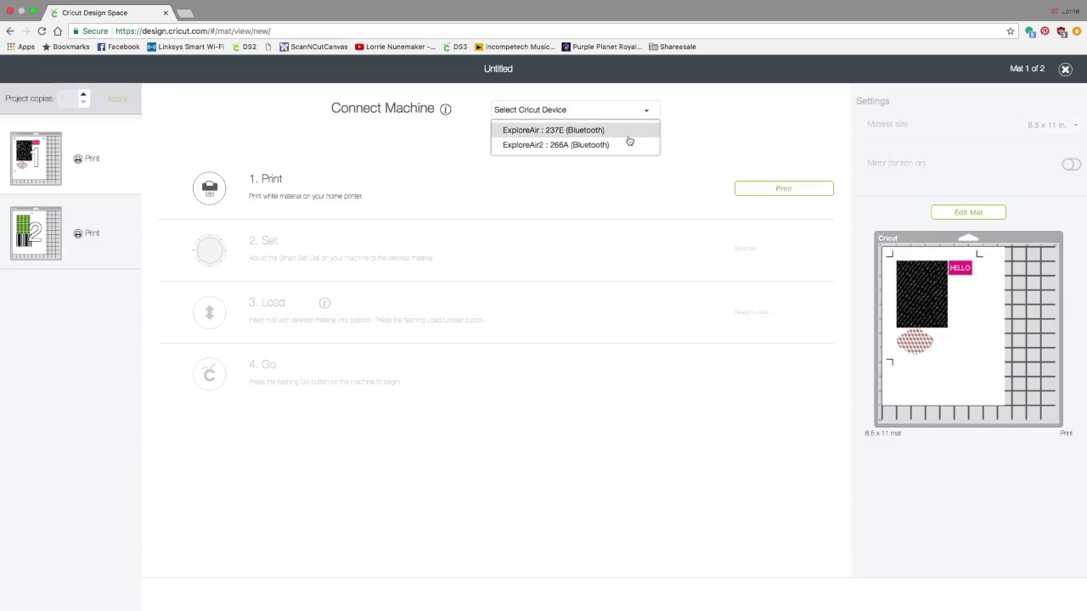
{"action": "left_click", "coordinate": [626, 145]}
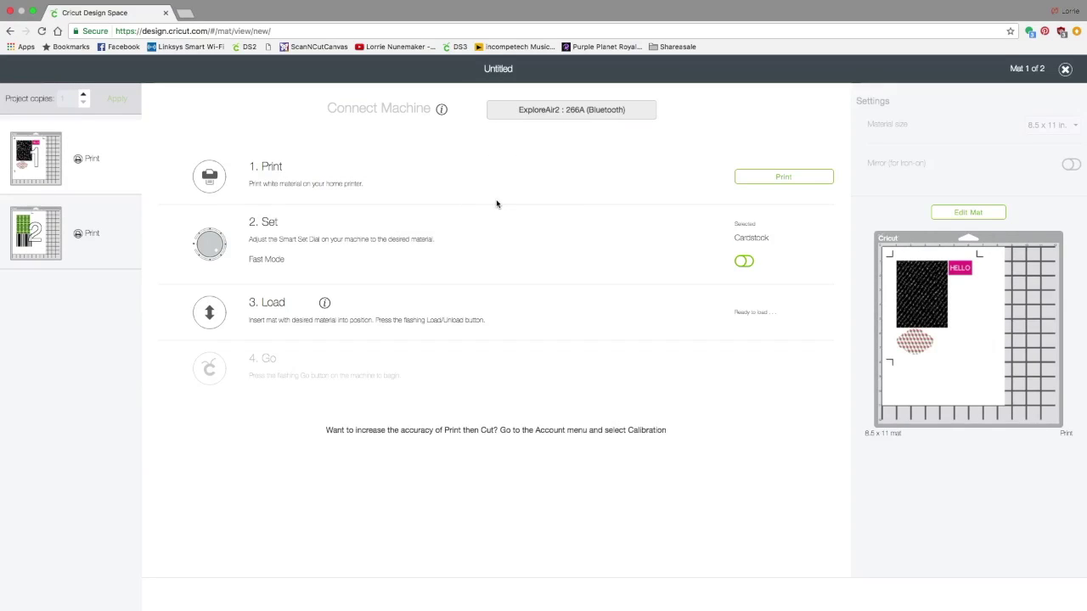
Print the first mat on the HP Color LaserJet Pro M252dw with one copy and bleed kept on.
{"action": "left_click", "coordinate": [785, 178]}
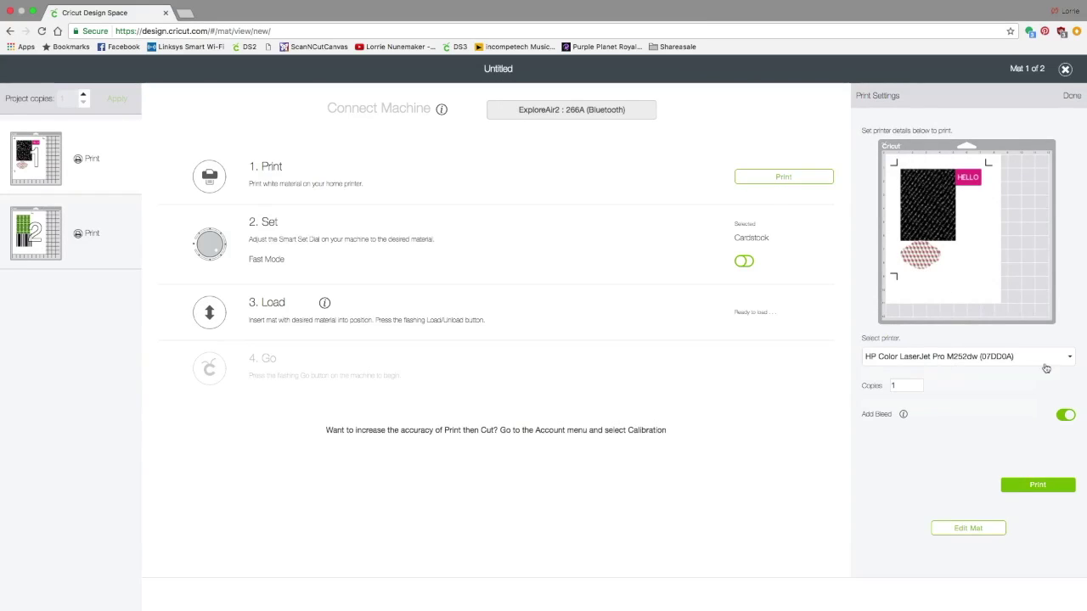
{"action": "left_click", "coordinate": [1071, 360]}
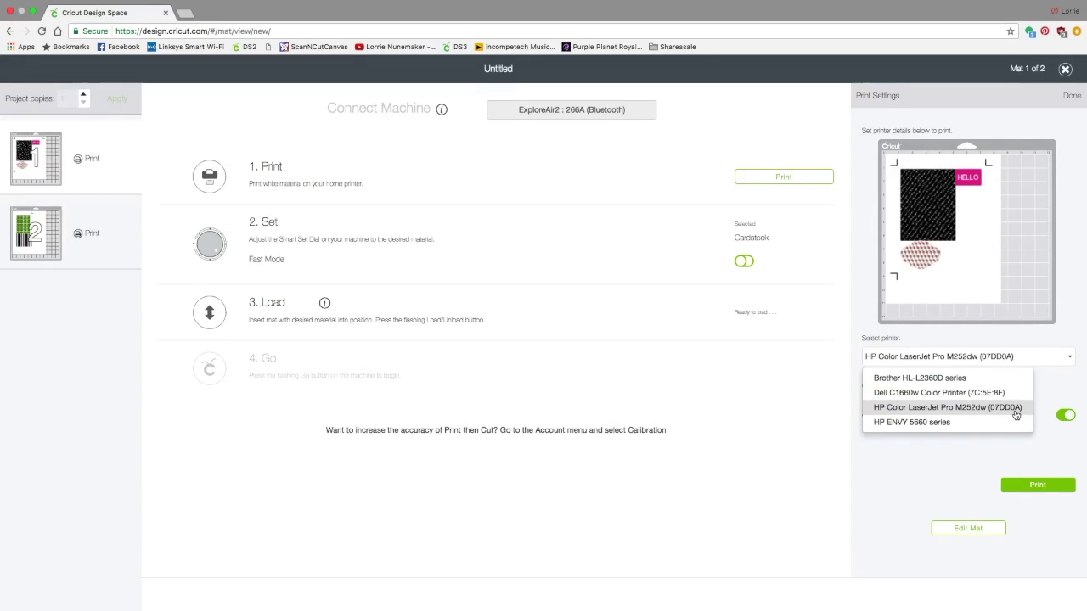
{"action": "left_click", "coordinate": [913, 411]}
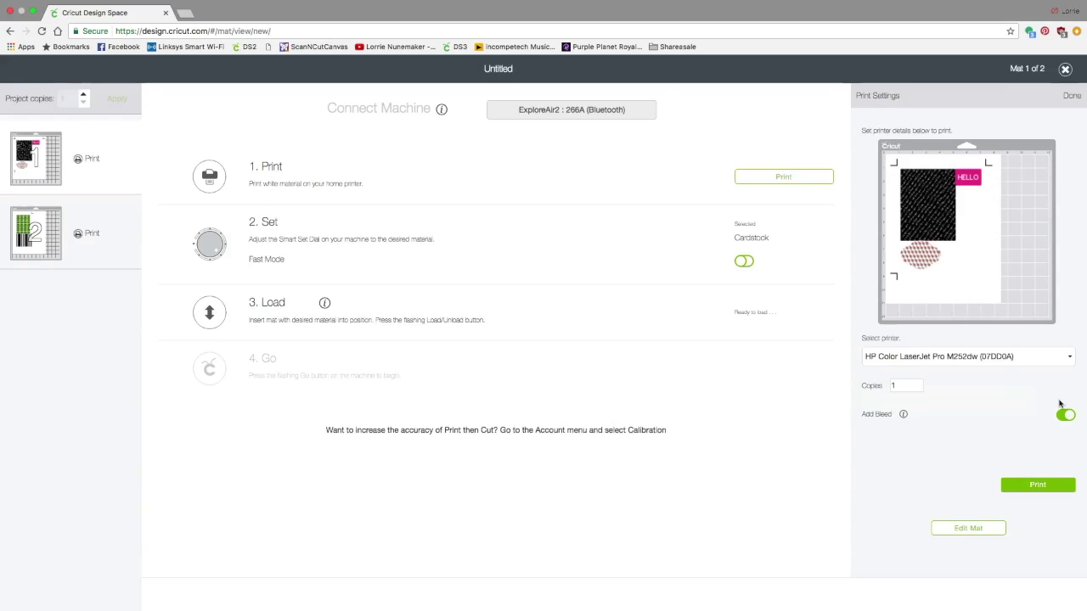
{"action": "left_click", "coordinate": [1031, 483]}
Check the print settings for the second mat and return to the first mat.
{"action": "left_click", "coordinate": [81, 209]}
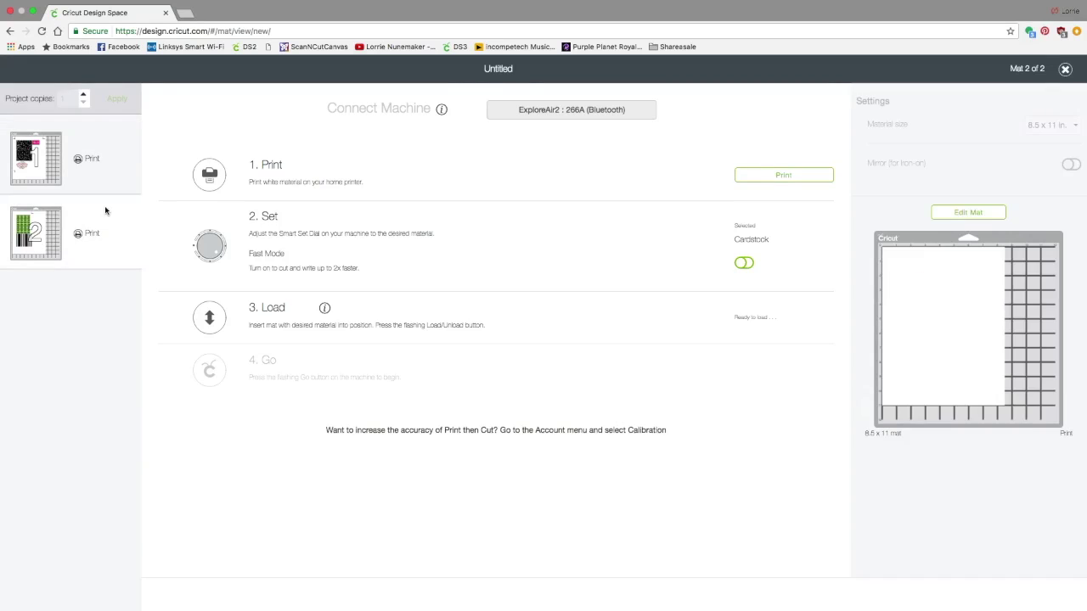
{"action": "left_click", "coordinate": [804, 178]}
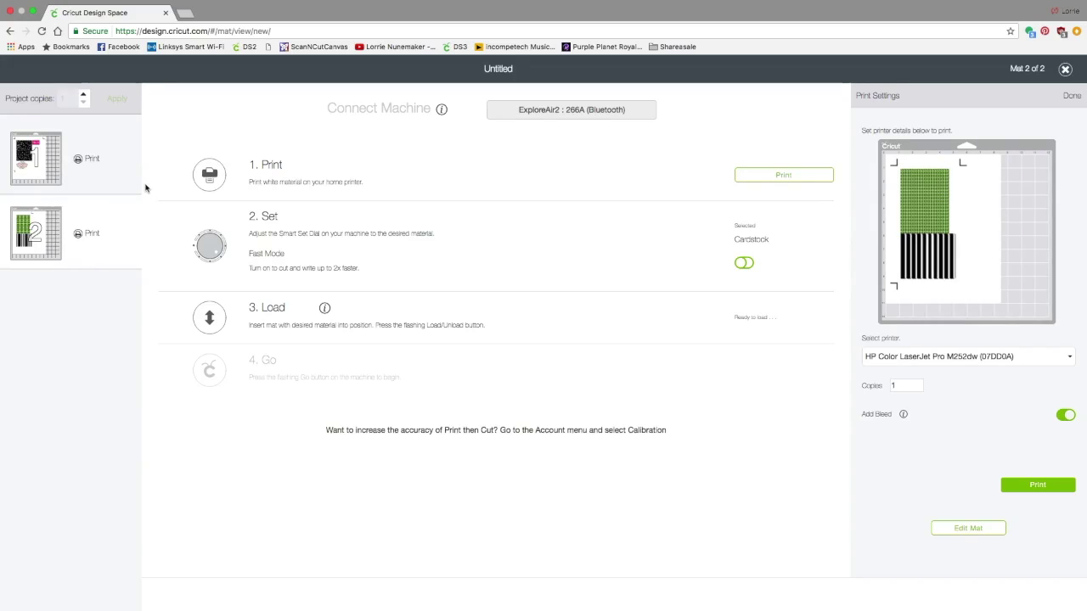
{"action": "left_click", "coordinate": [117, 168]}
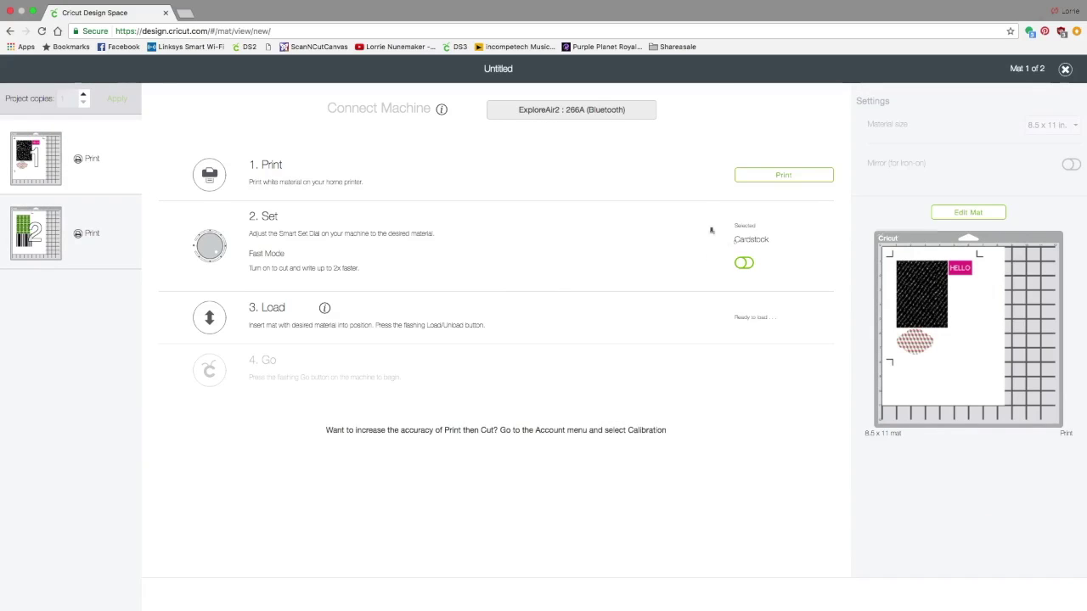